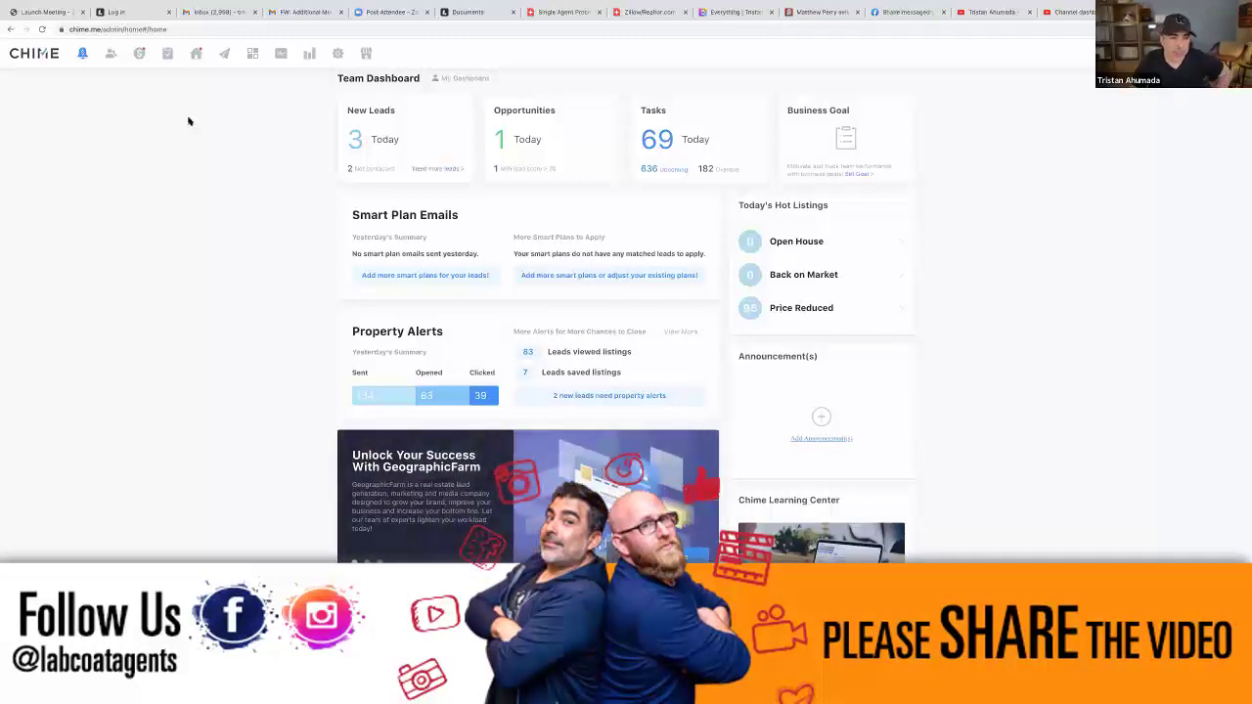
Go through Transactions to the All Leads list with scores, stages and agents.
{"action": "left_click", "coordinate": [140, 54]}
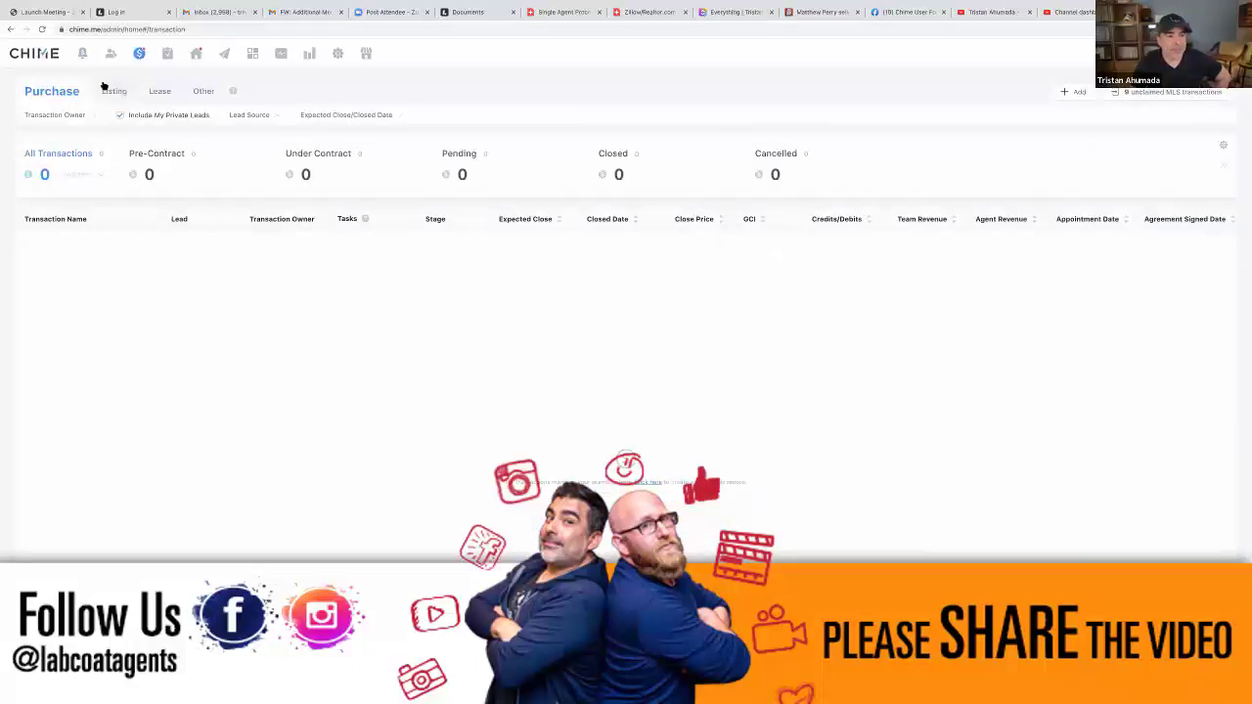
{"action": "left_click", "coordinate": [112, 55]}
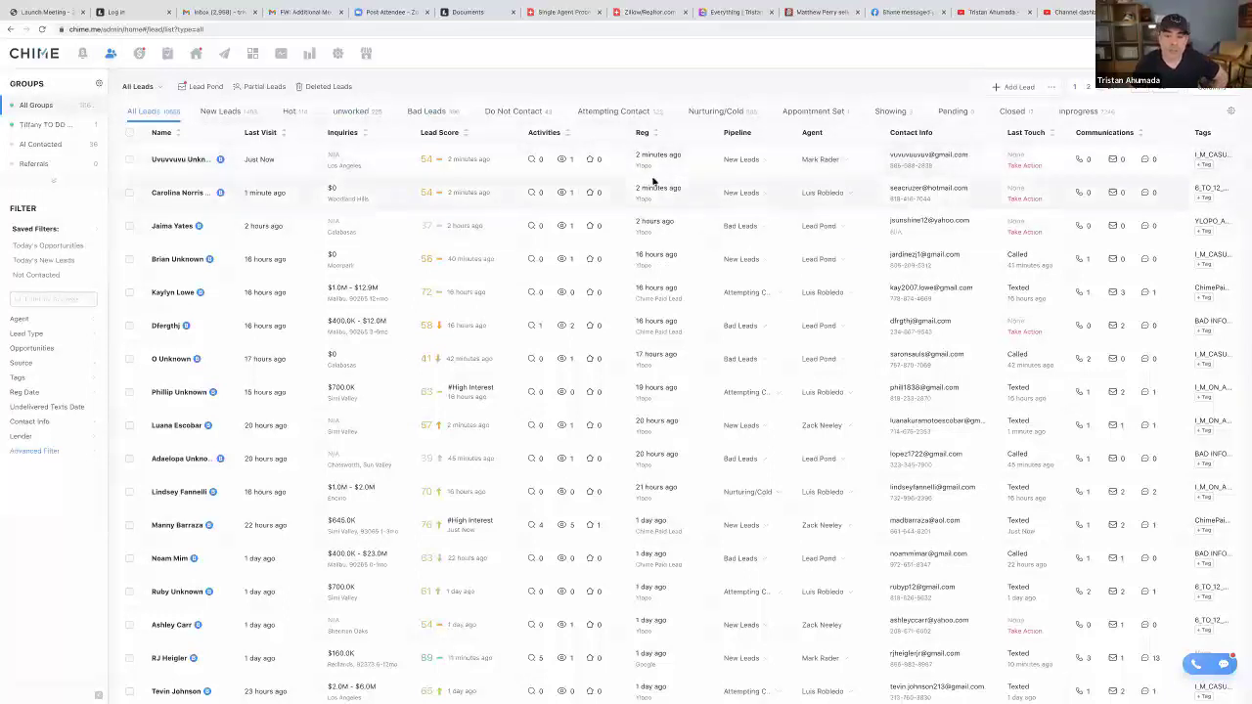
{"action": "scroll", "coordinate": [654, 181], "scroll_direction": "up", "scroll_amount": 5}
{"action": "scroll", "coordinate": [589, 169], "scroll_direction": "right", "scroll_amount": 2}
{"action": "scroll", "coordinate": [588, 167], "scroll_direction": "right", "scroll_amount": 1}
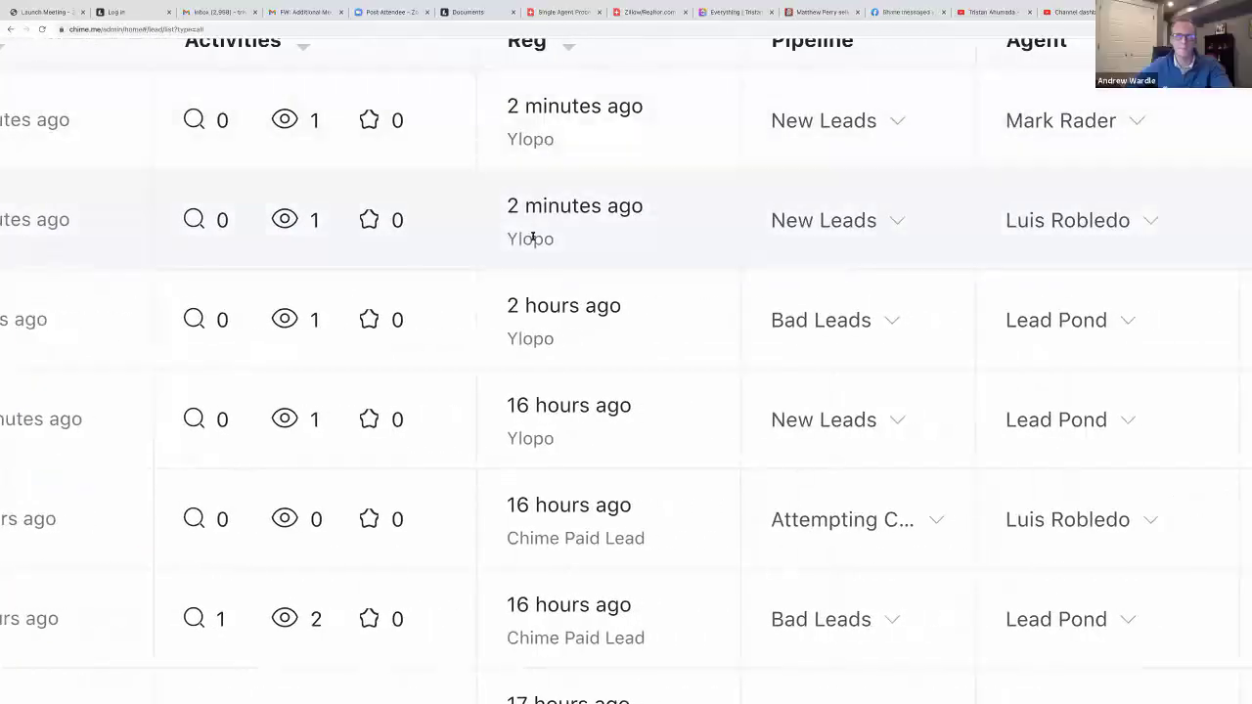
{"action": "scroll", "coordinate": [531, 439], "scroll_direction": "down", "scroll_amount": 1}
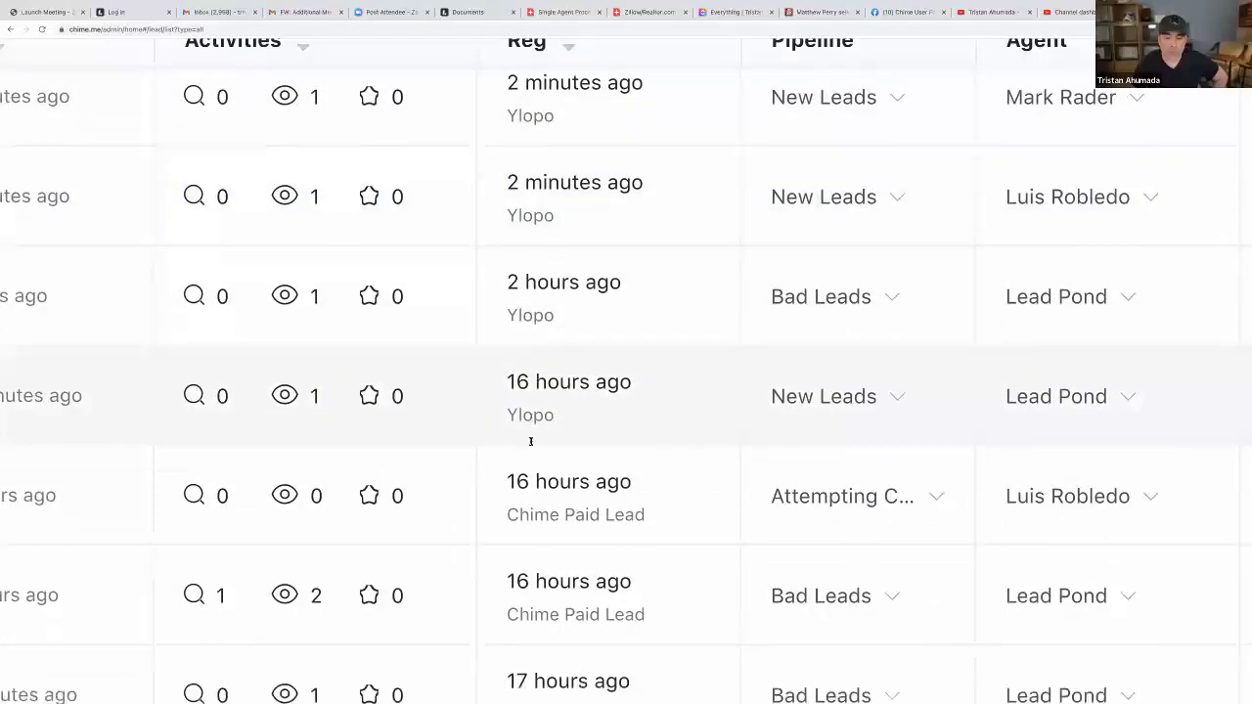
{"action": "scroll", "coordinate": [538, 522], "scroll_direction": "down", "scroll_amount": 1}
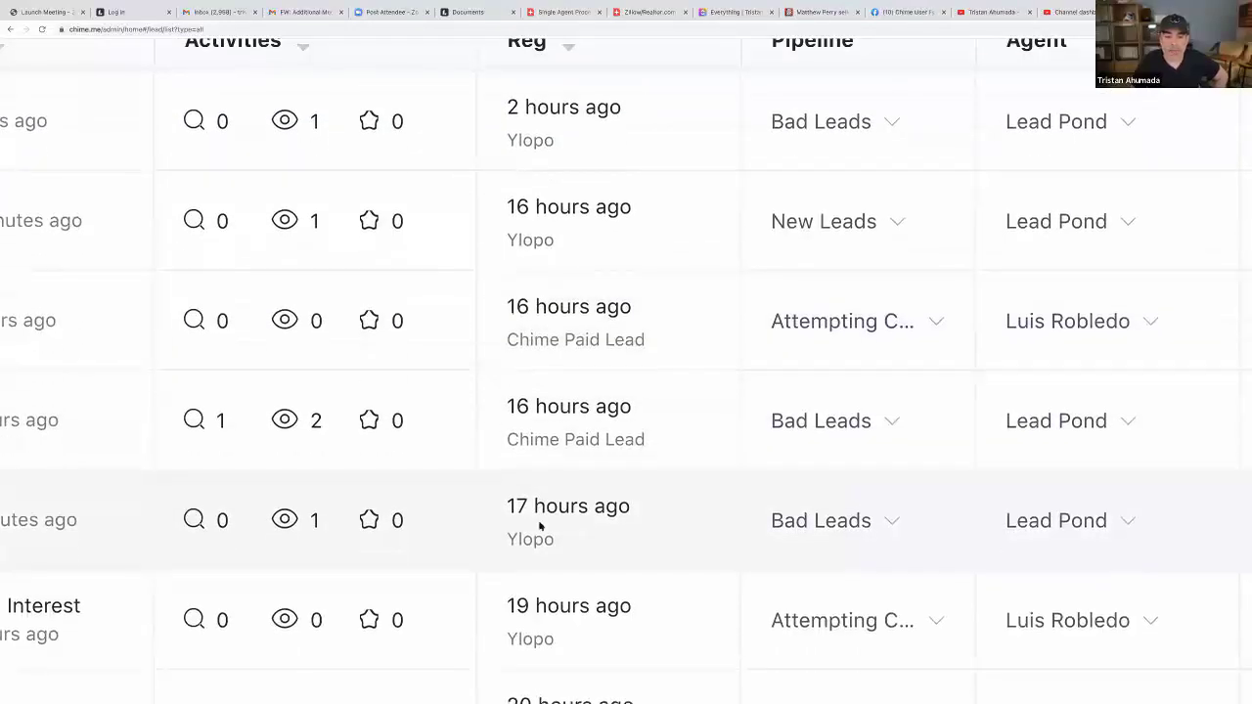
{"action": "scroll", "coordinate": [539, 527], "scroll_direction": "down", "scroll_amount": 5}
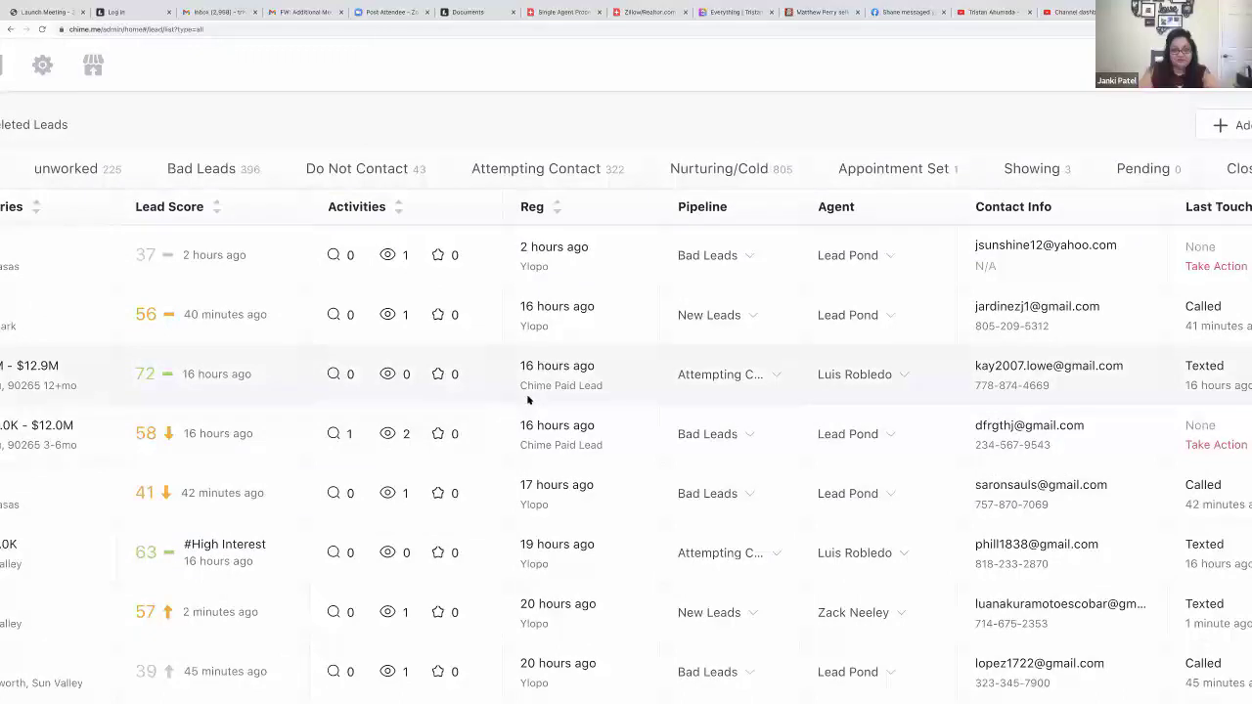
{"action": "scroll", "coordinate": [342, 334], "scroll_direction": "down", "scroll_amount": 2}
{"action": "scroll", "coordinate": [299, 331], "scroll_direction": "up", "scroll_amount": 2}
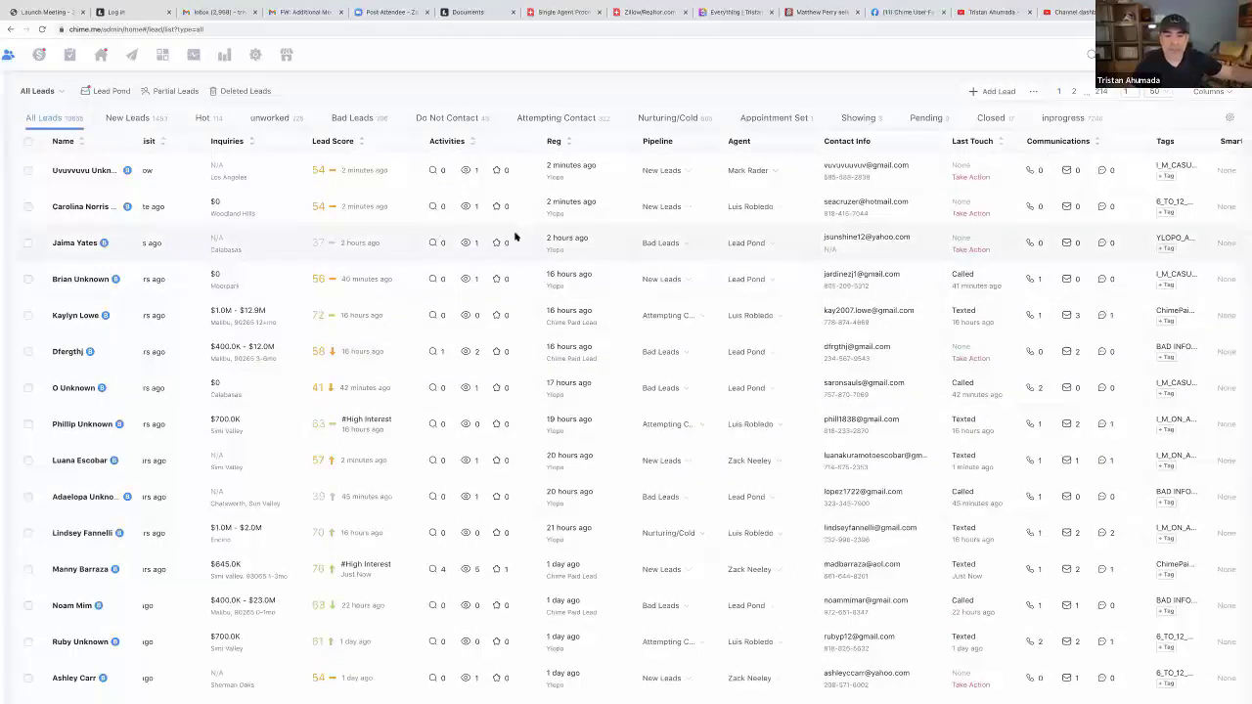
{"action": "key", "text": "ctrl+minus"}
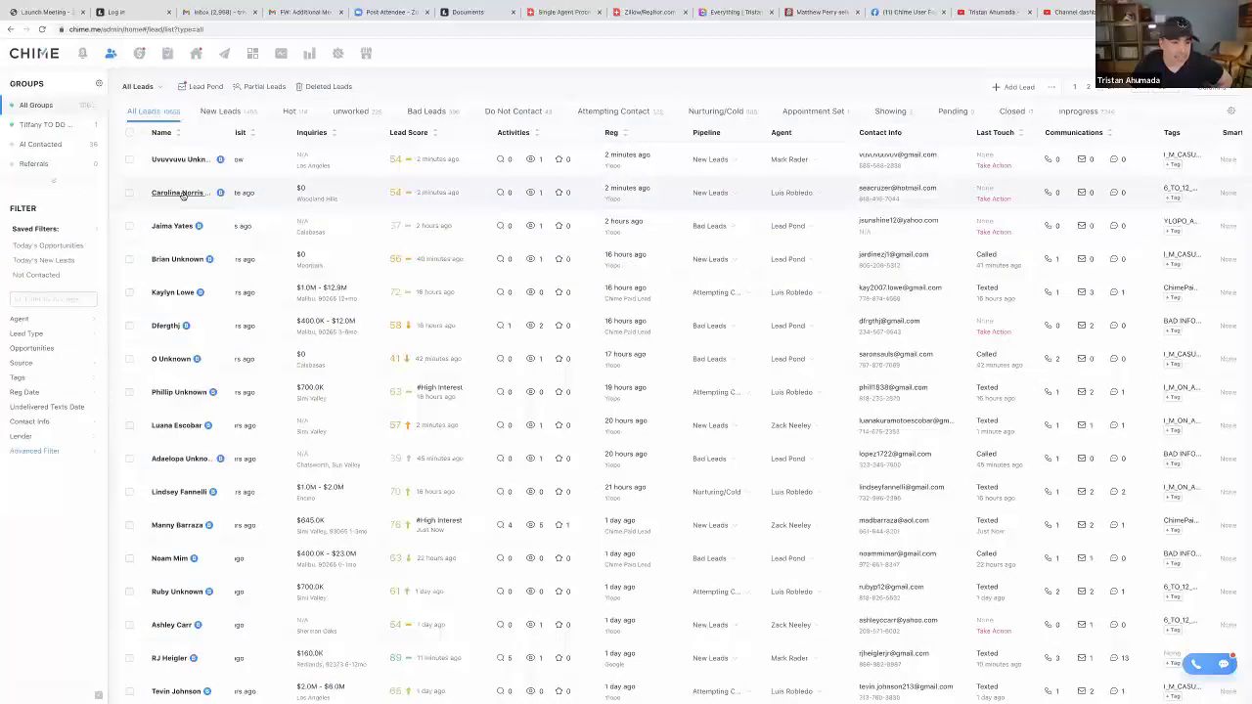
{"action": "left_click", "coordinate": [186, 193]}
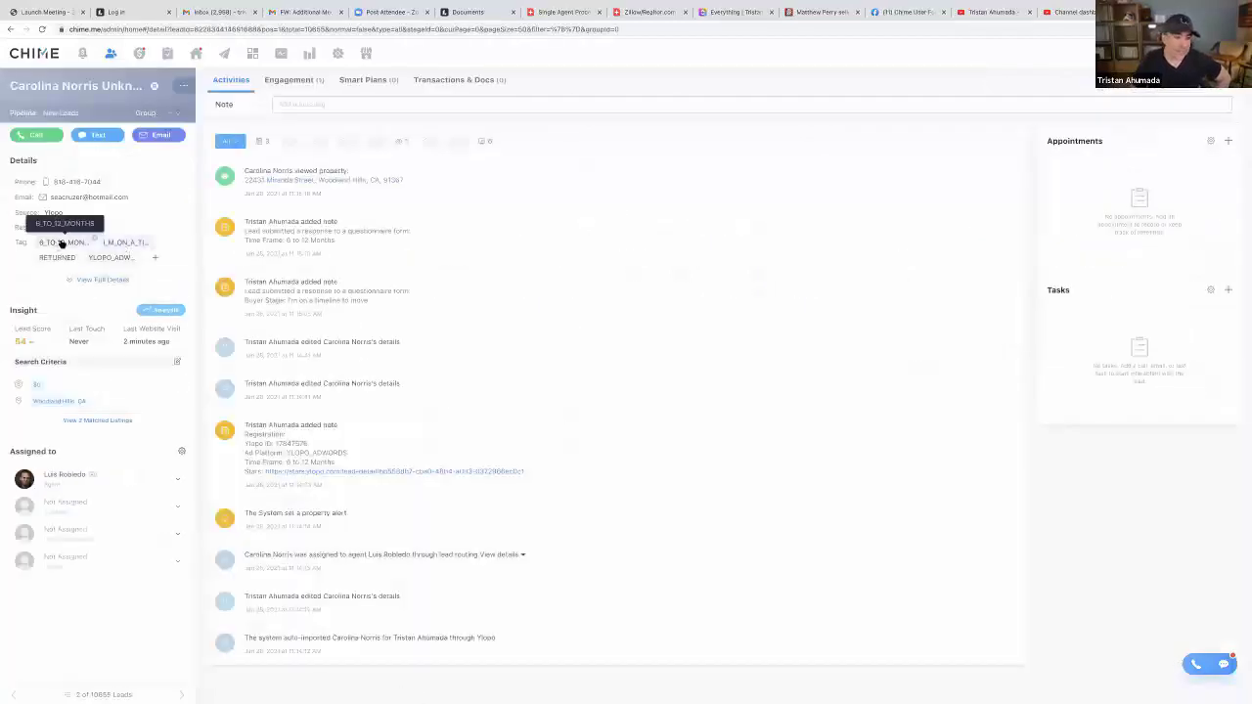
{"action": "key", "text": "ctrl+plus"}
{"action": "key", "text": "ctrl+plus"}
{"action": "key", "text": "ctrl+plus"}
{"action": "key", "text": "ctrl+plus"}
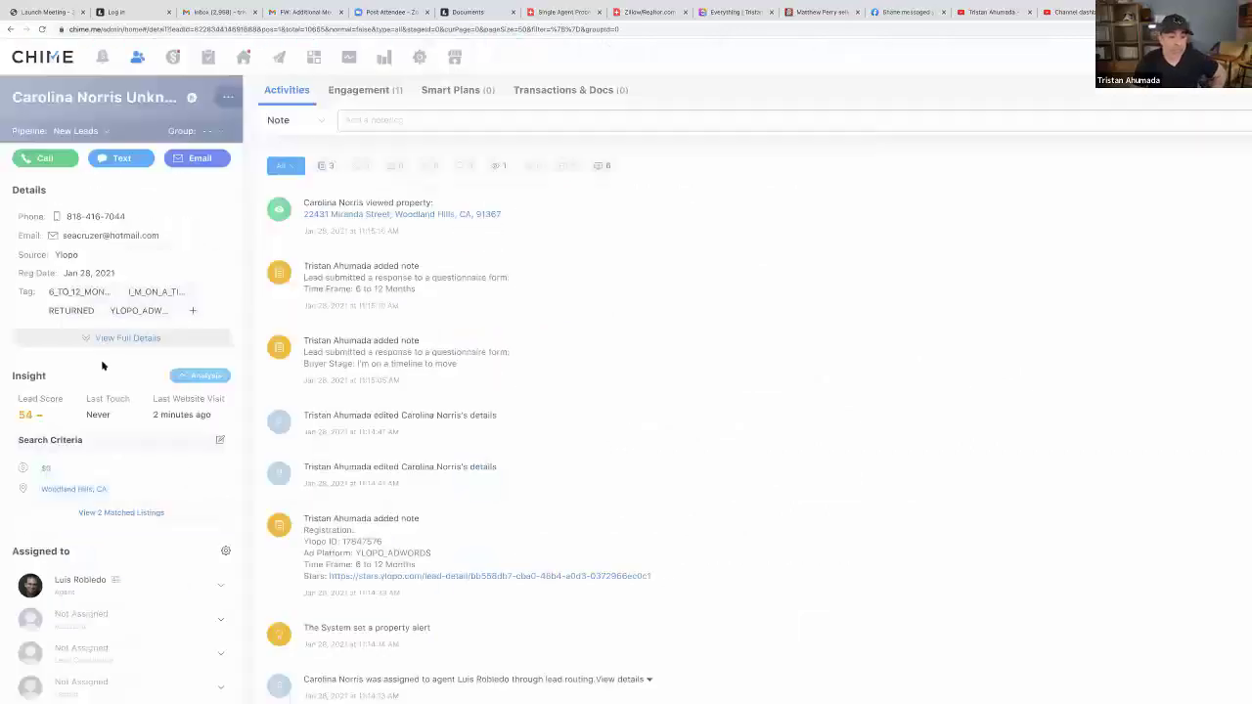
{"action": "mouse_move", "coordinate": [26, 401]}
{"action": "left_click", "coordinate": [134, 56]}
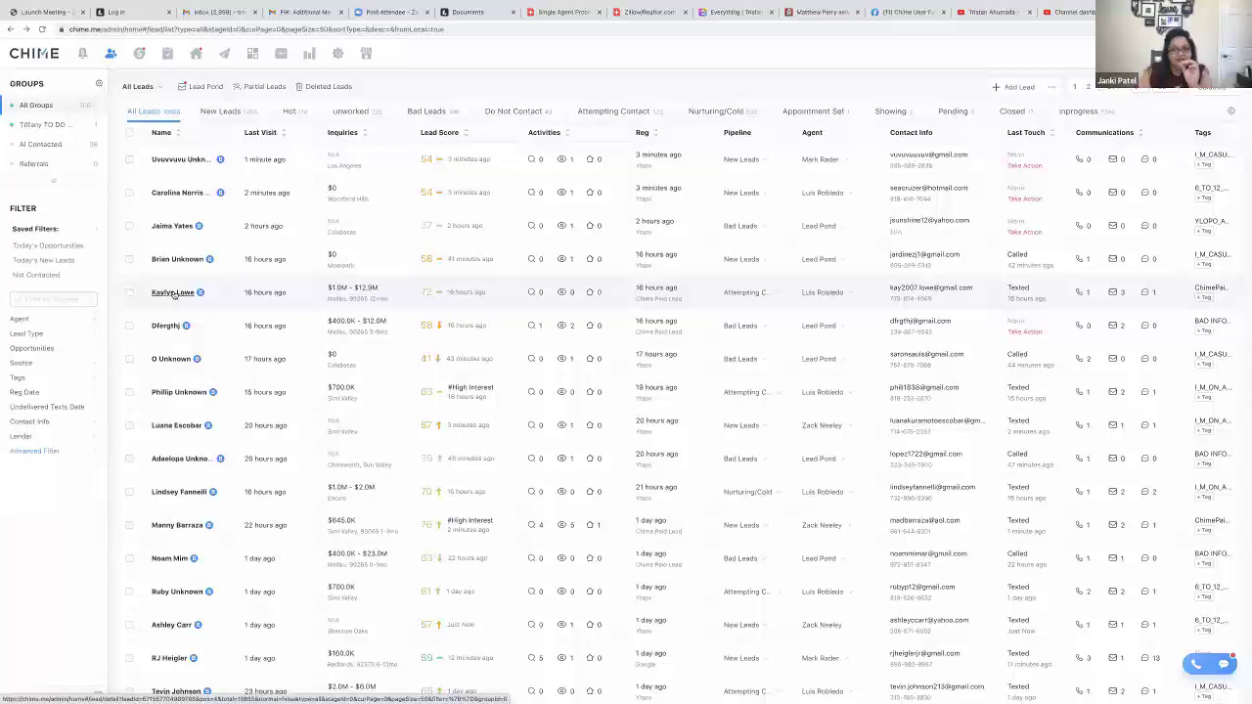
Open the fifth lead's record and its Lead Analysis showing a Lead Score of 72.
{"action": "left_click", "coordinate": [173, 292]}
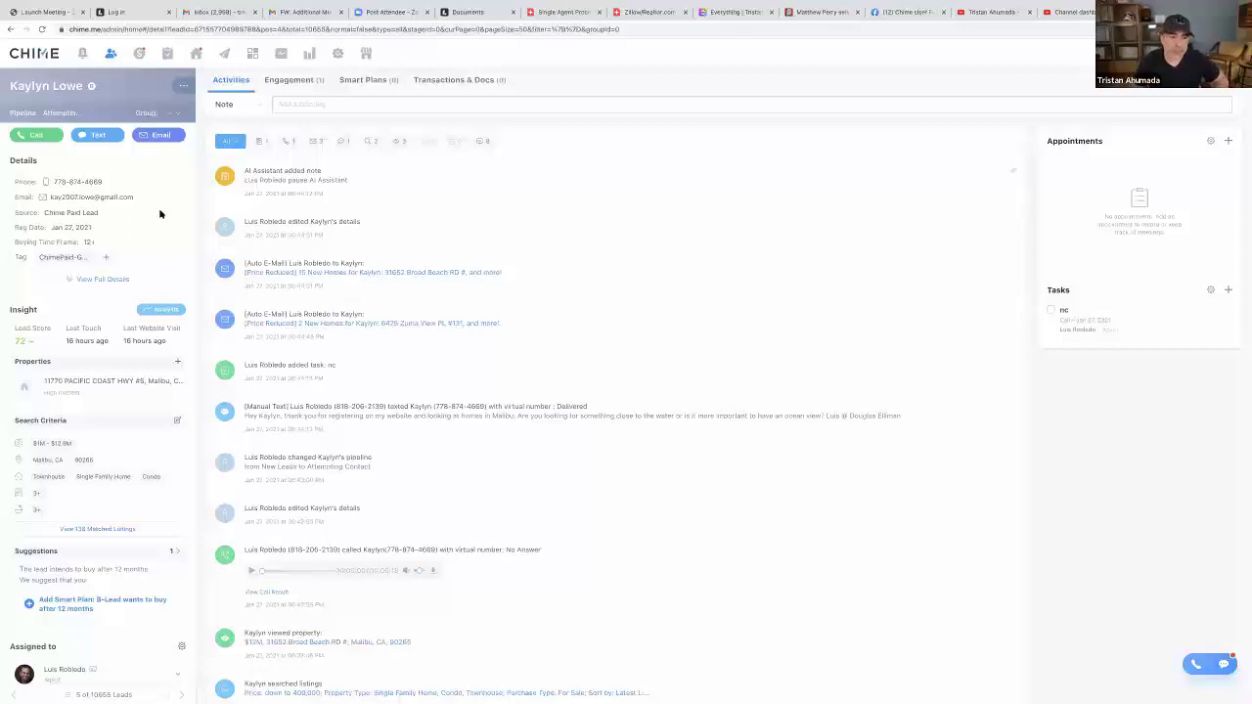
{"action": "scroll", "coordinate": [56, 284], "scroll_direction": "up", "scroll_amount": 5}
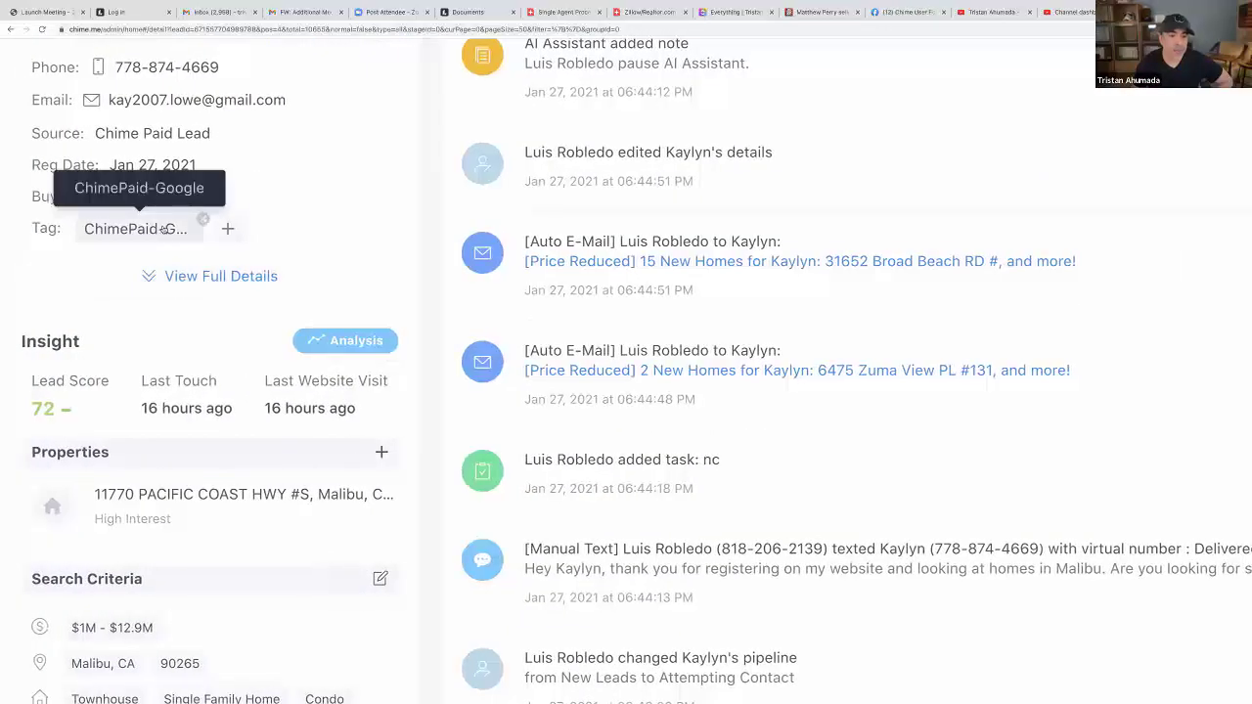
{"action": "mouse_move", "coordinate": [61, 415]}
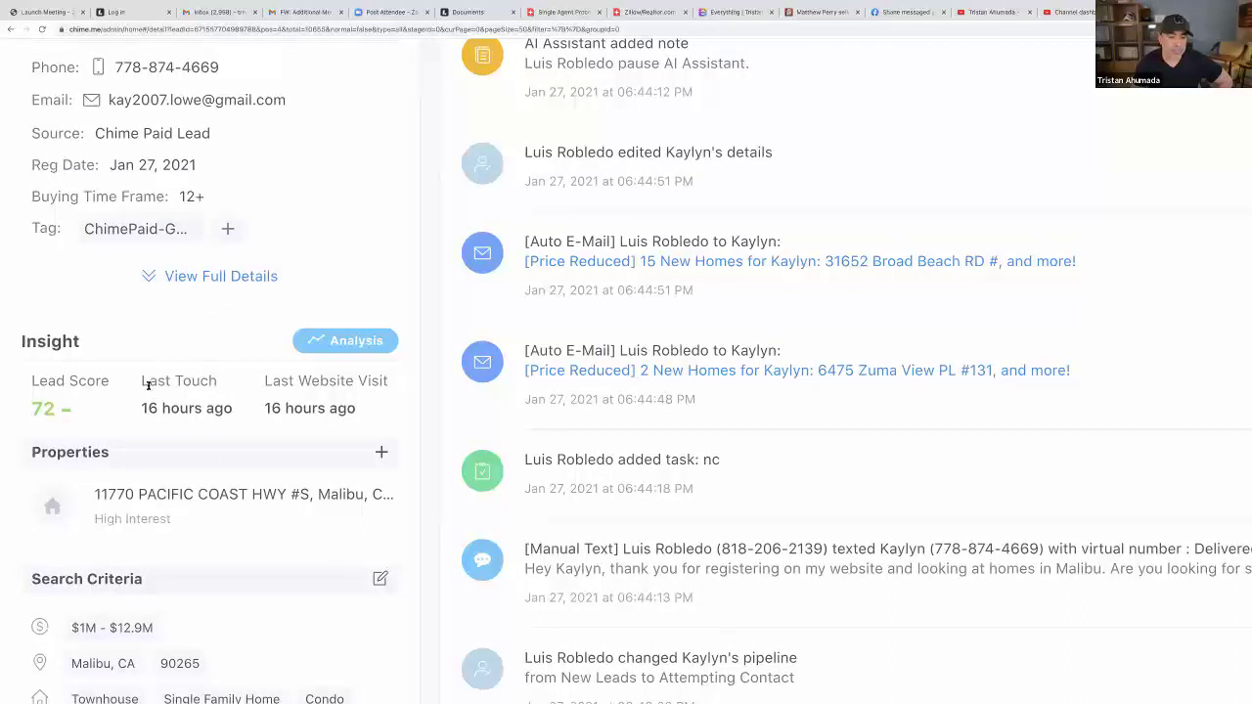
{"action": "left_click", "coordinate": [337, 351]}
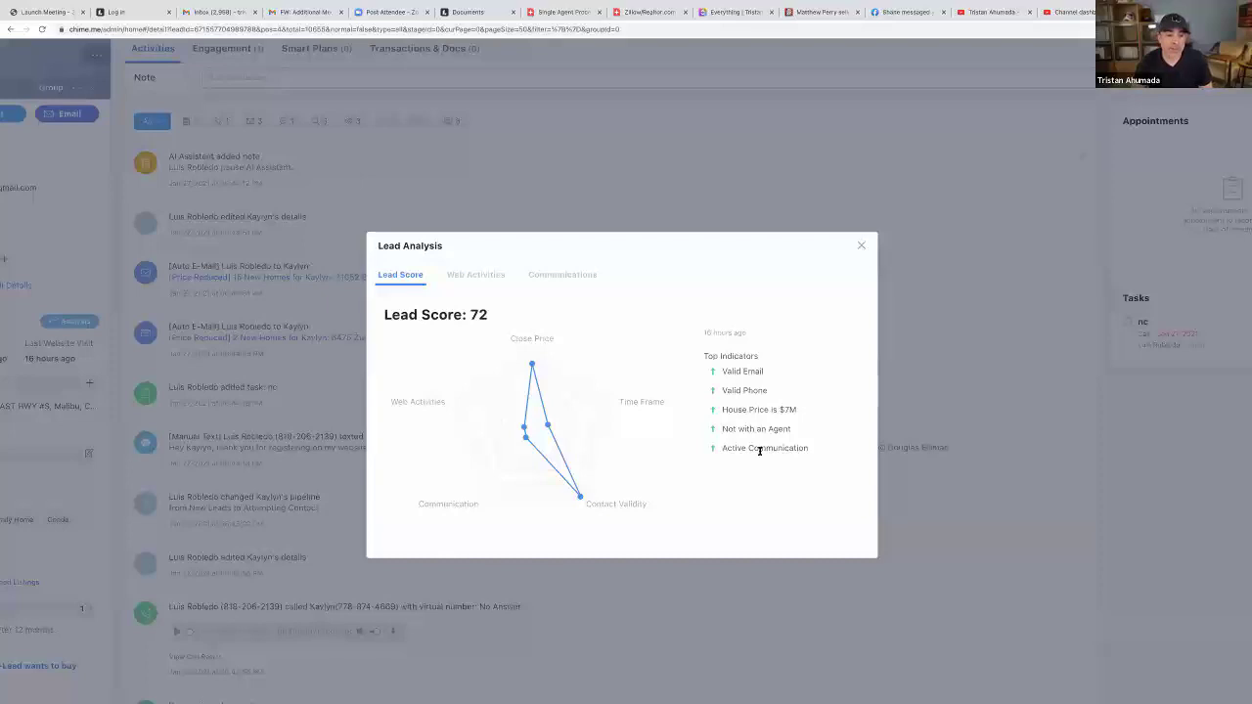
Review the Web Activities and Communications tabs, close Lead Analysis, and view the New York Post article.
{"action": "left_click", "coordinate": [466, 277]}
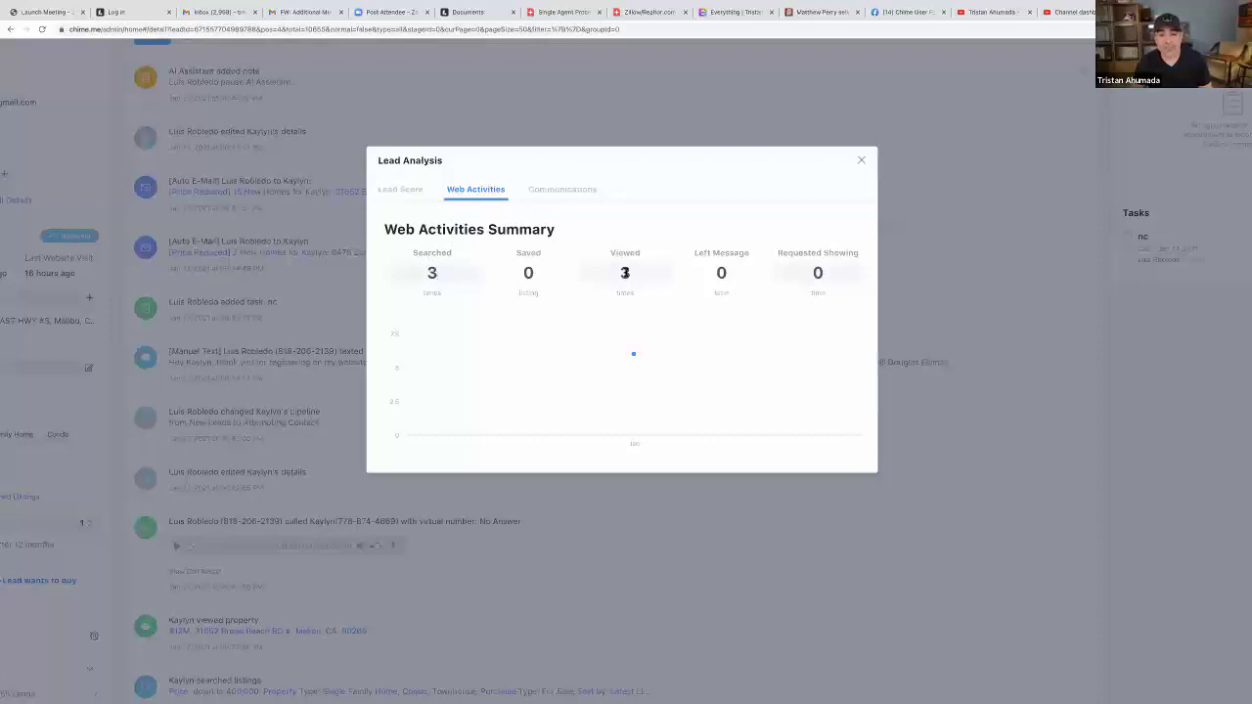
{"action": "left_click", "coordinate": [576, 192]}
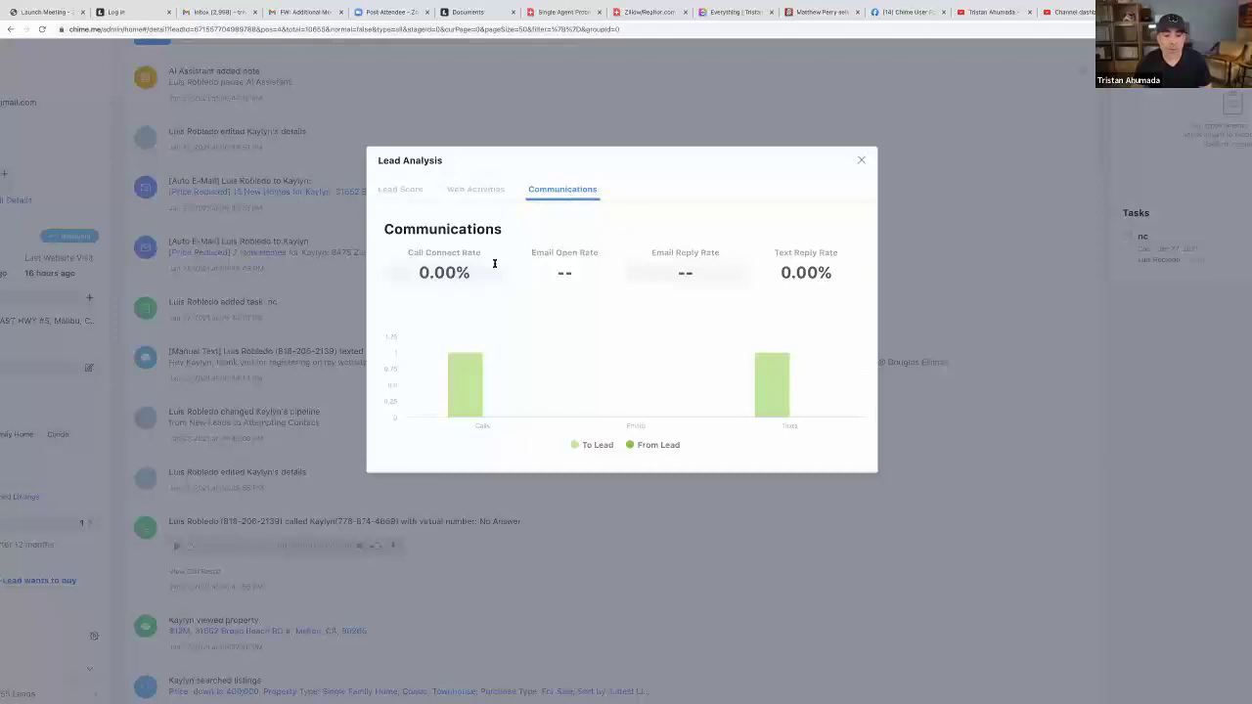
{"action": "left_click", "coordinate": [862, 160]}
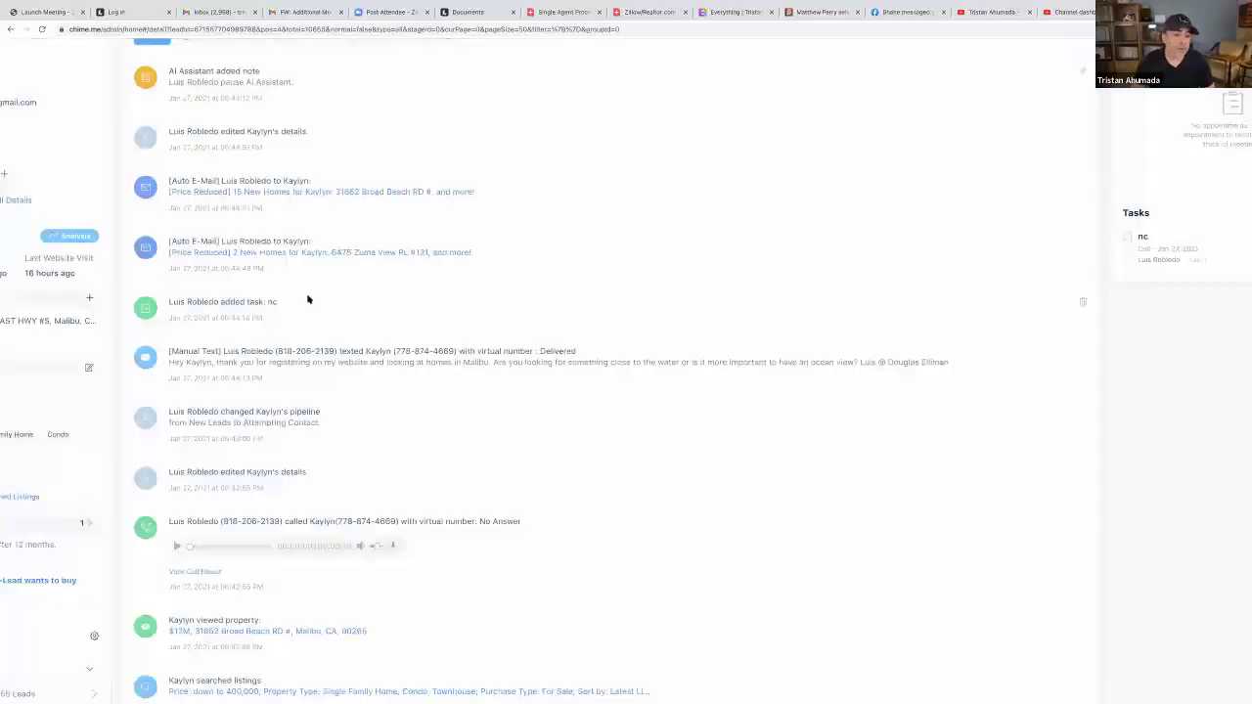
{"action": "scroll", "coordinate": [249, 333], "scroll_direction": "up", "scroll_amount": 1}
{"action": "scroll", "coordinate": [249, 330], "scroll_direction": "up", "scroll_amount": 2}
{"action": "scroll", "coordinate": [248, 332], "scroll_direction": "down", "scroll_amount": 2}
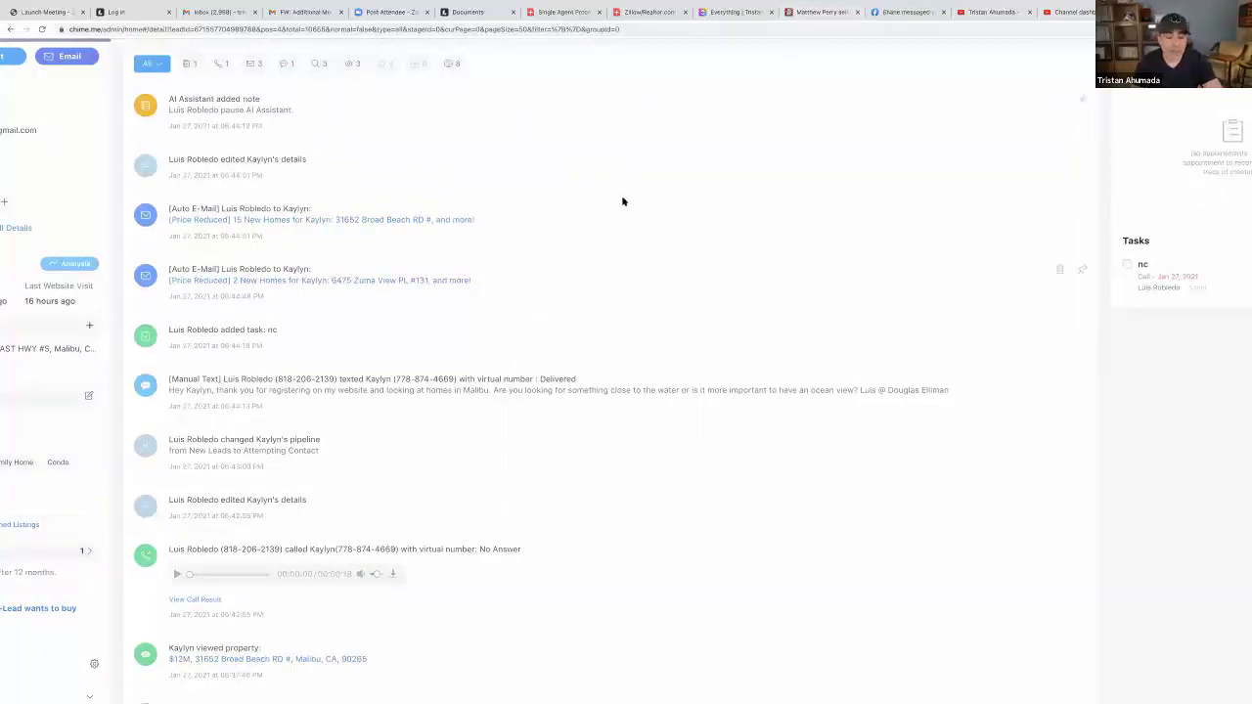
{"action": "left_click", "coordinate": [822, 11]}
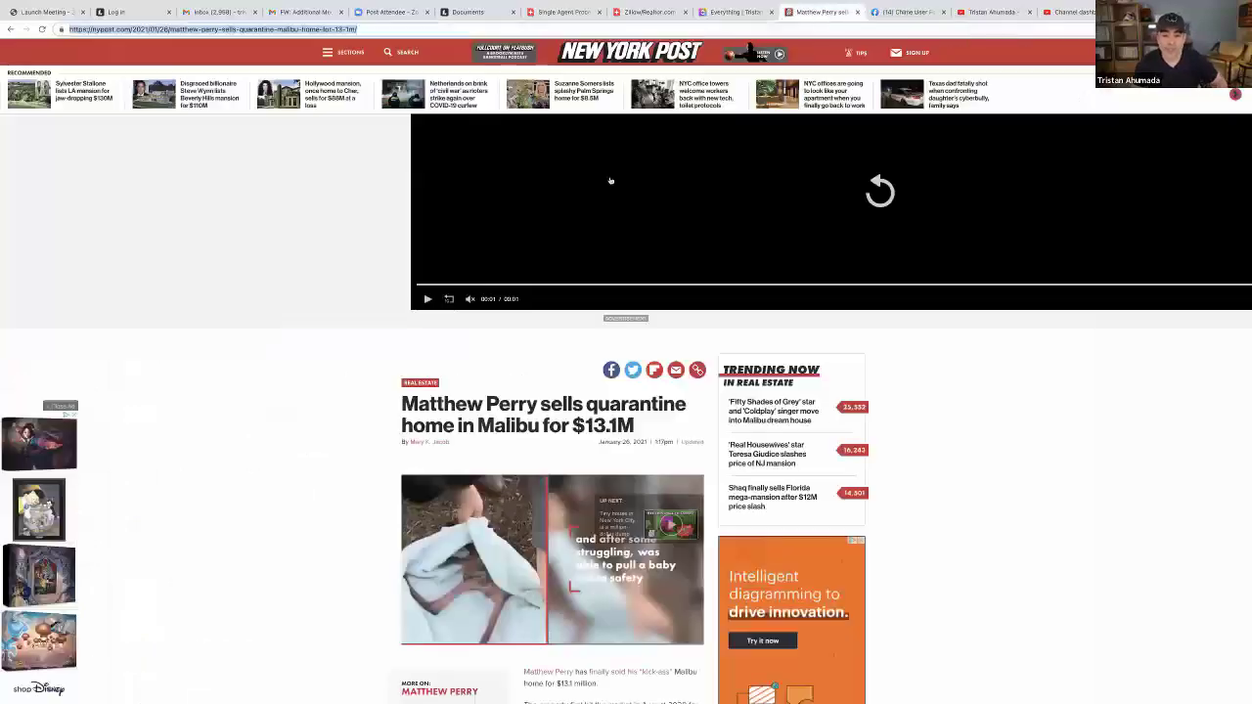
Read through the $13.1M Malibu home sale article, then return to the lead's Chime timeline.
{"action": "scroll", "coordinate": [526, 396], "scroll_direction": "down", "scroll_amount": 5}
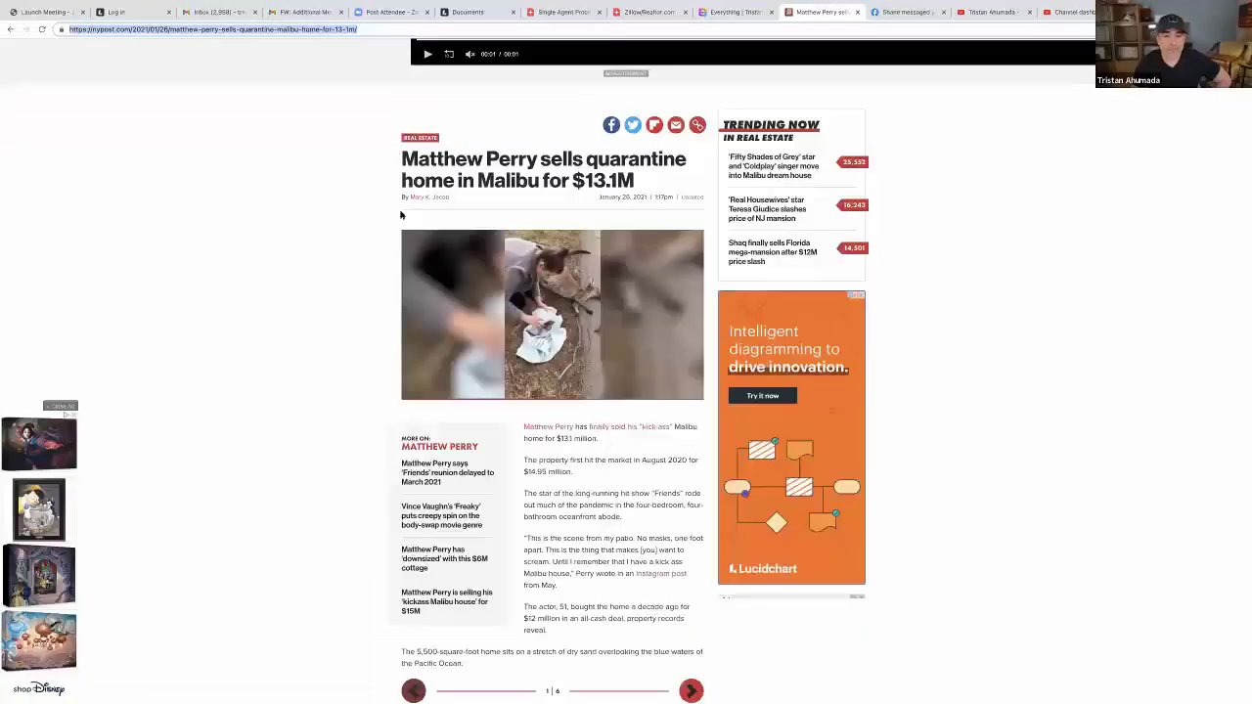
{"action": "scroll", "coordinate": [590, 450], "scroll_direction": "down", "scroll_amount": 3}
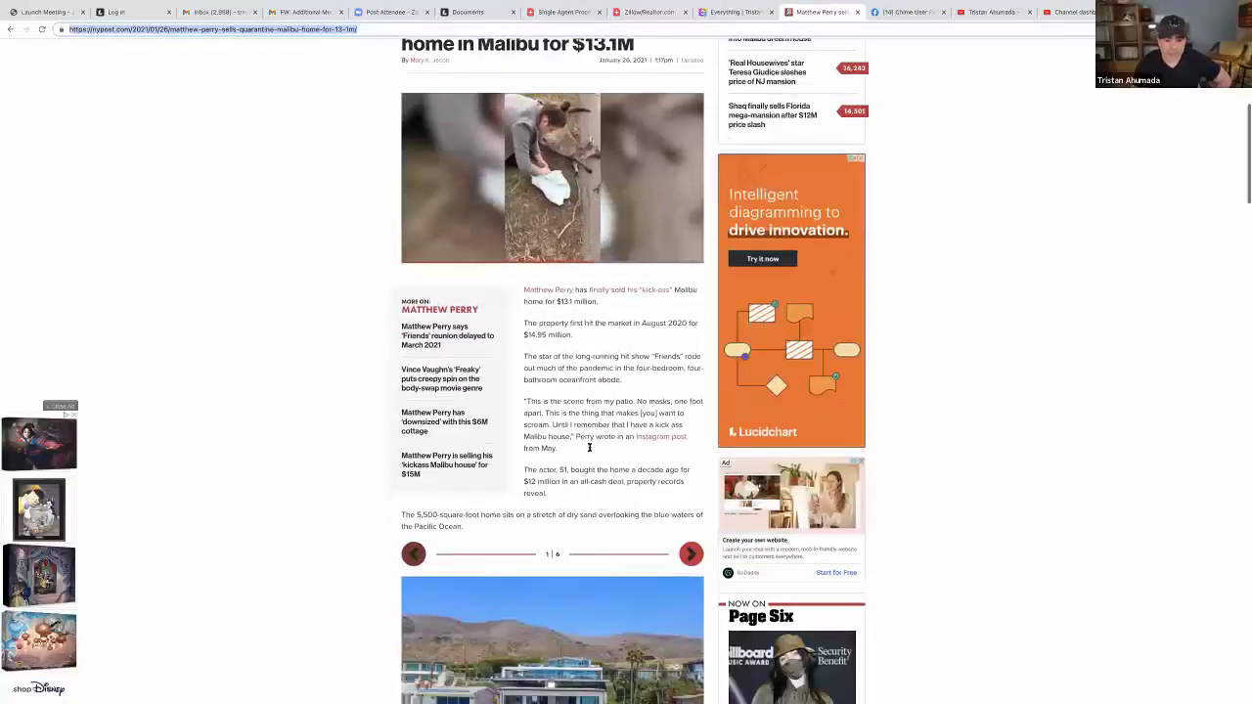
{"action": "scroll", "coordinate": [590, 450], "scroll_direction": "down", "scroll_amount": 5}
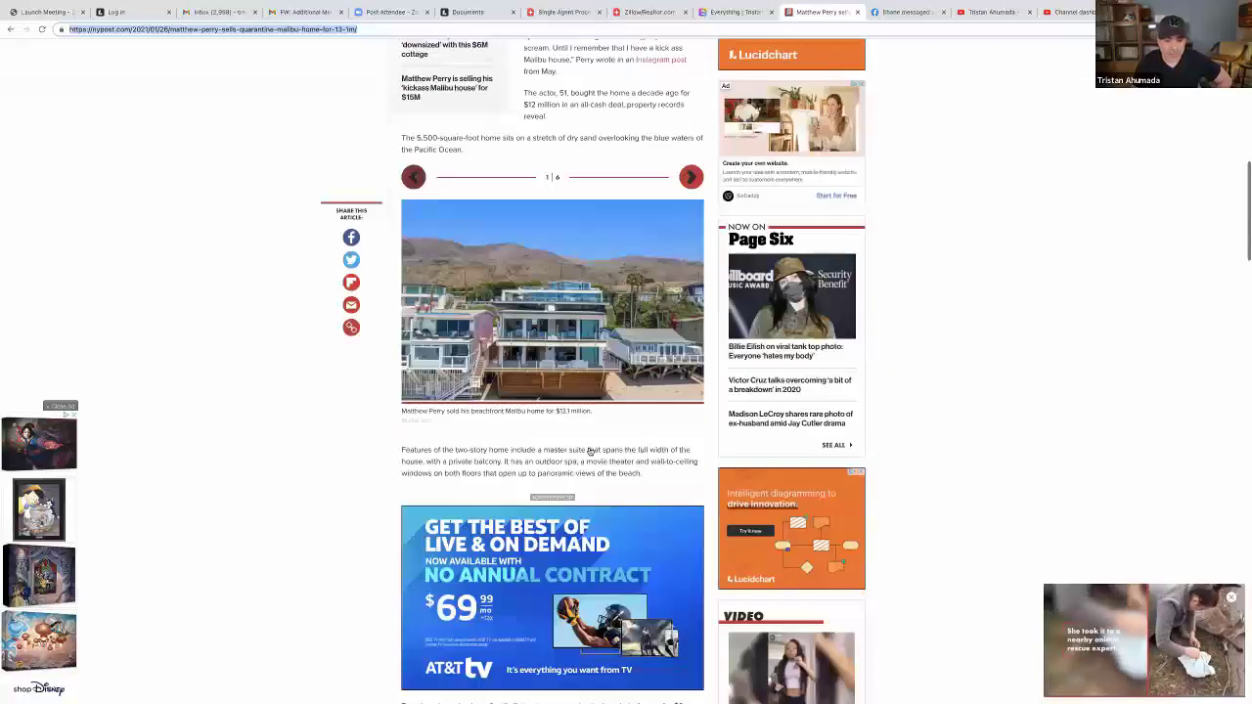
{"action": "scroll", "coordinate": [590, 450], "scroll_direction": "down", "scroll_amount": 4}
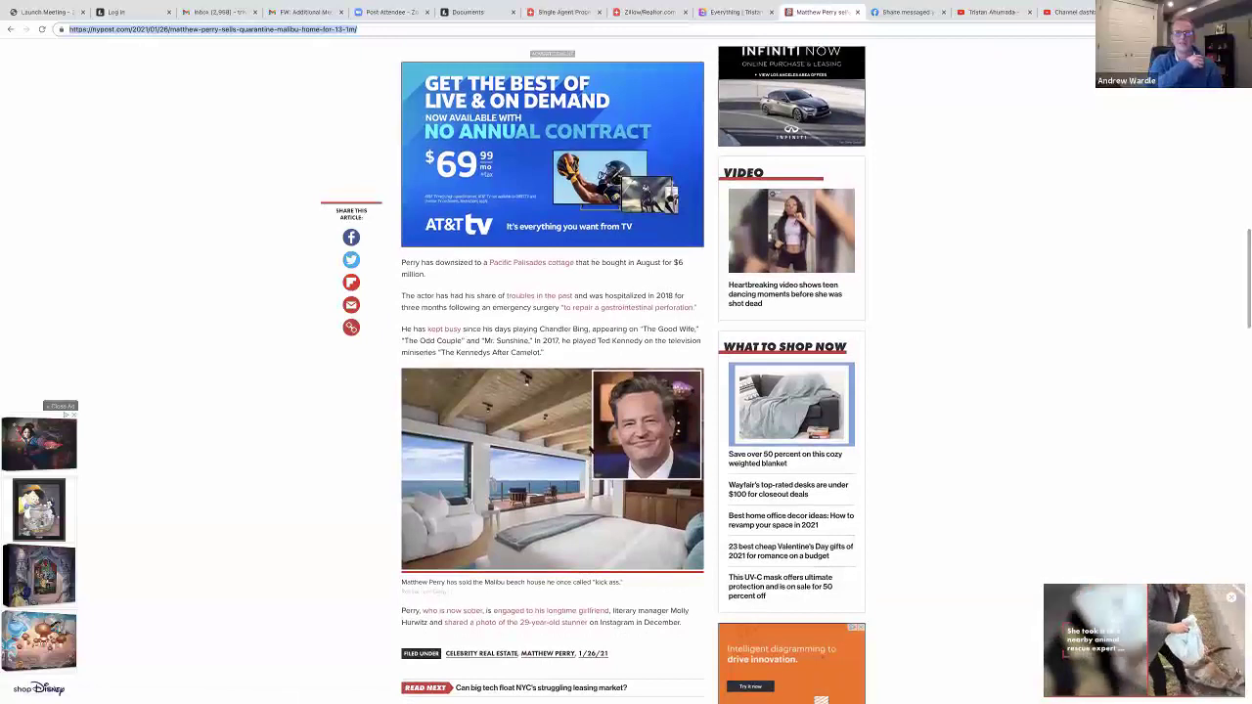
{"action": "scroll", "coordinate": [590, 449], "scroll_direction": "up", "scroll_amount": 2}
{"action": "scroll", "coordinate": [590, 448], "scroll_direction": "up", "scroll_amount": 3}
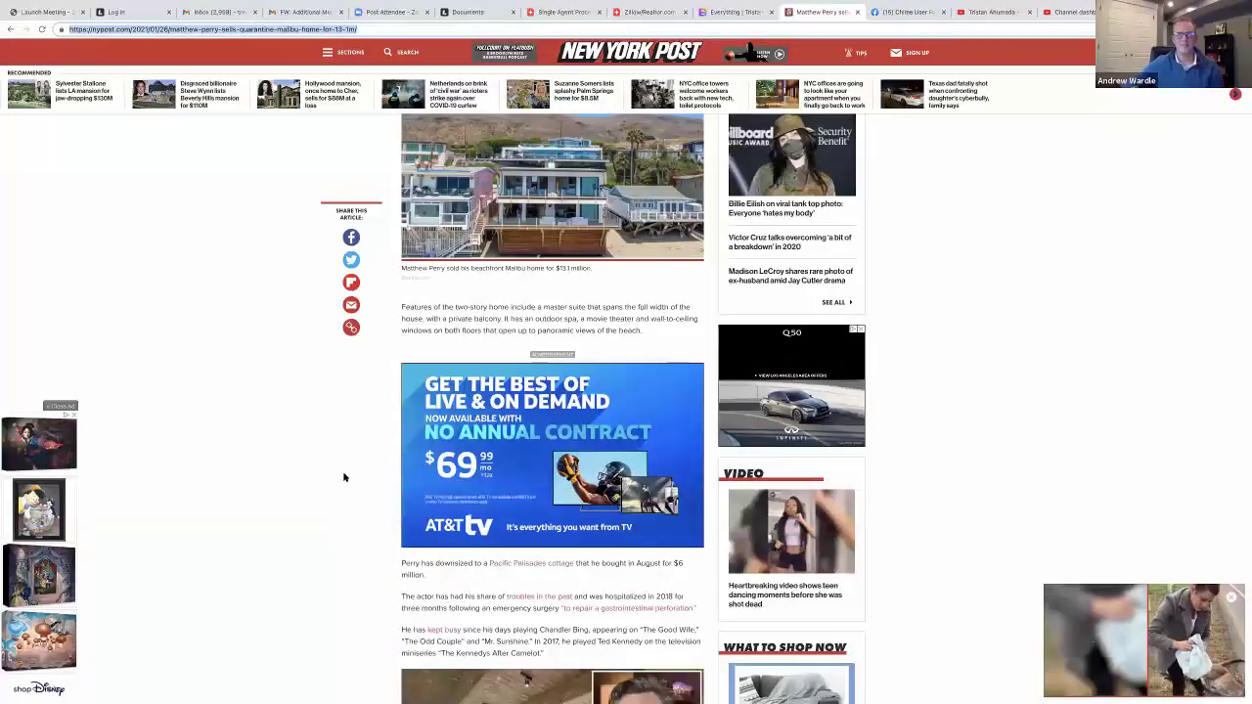
{"action": "scroll", "coordinate": [343, 476], "scroll_direction": "up", "scroll_amount": 5}
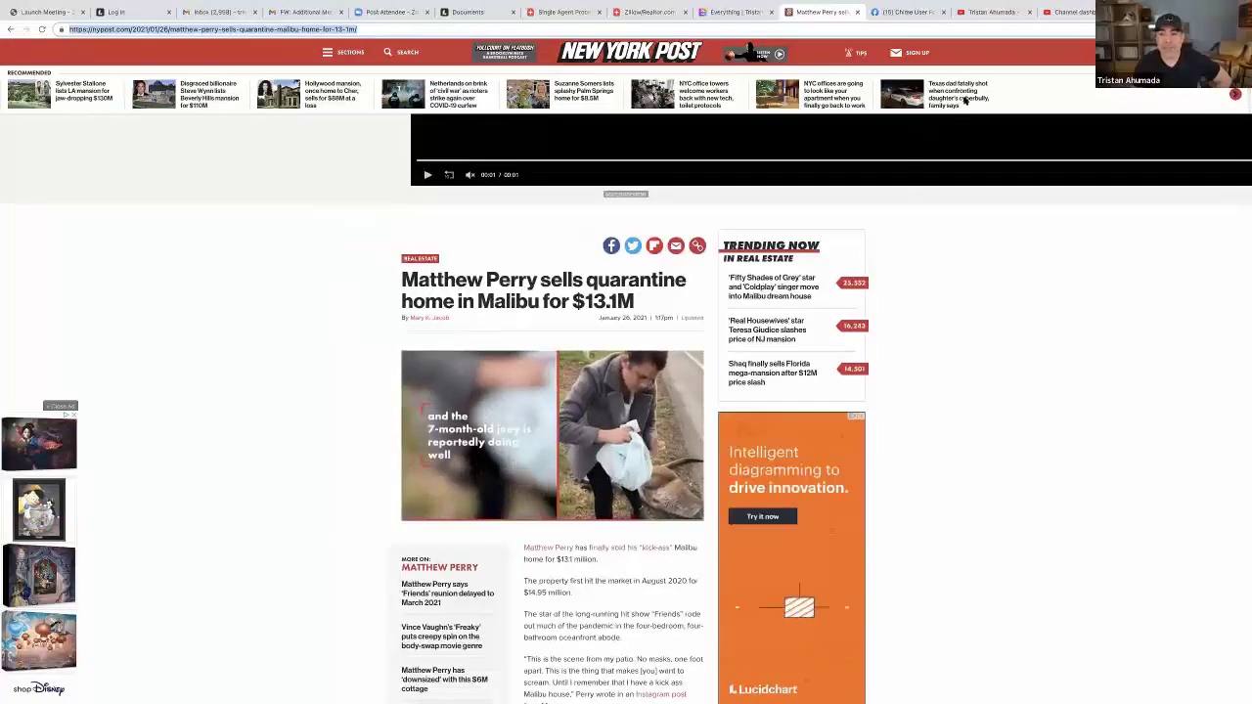
{"action": "key", "text": "ctrl+Tab"}
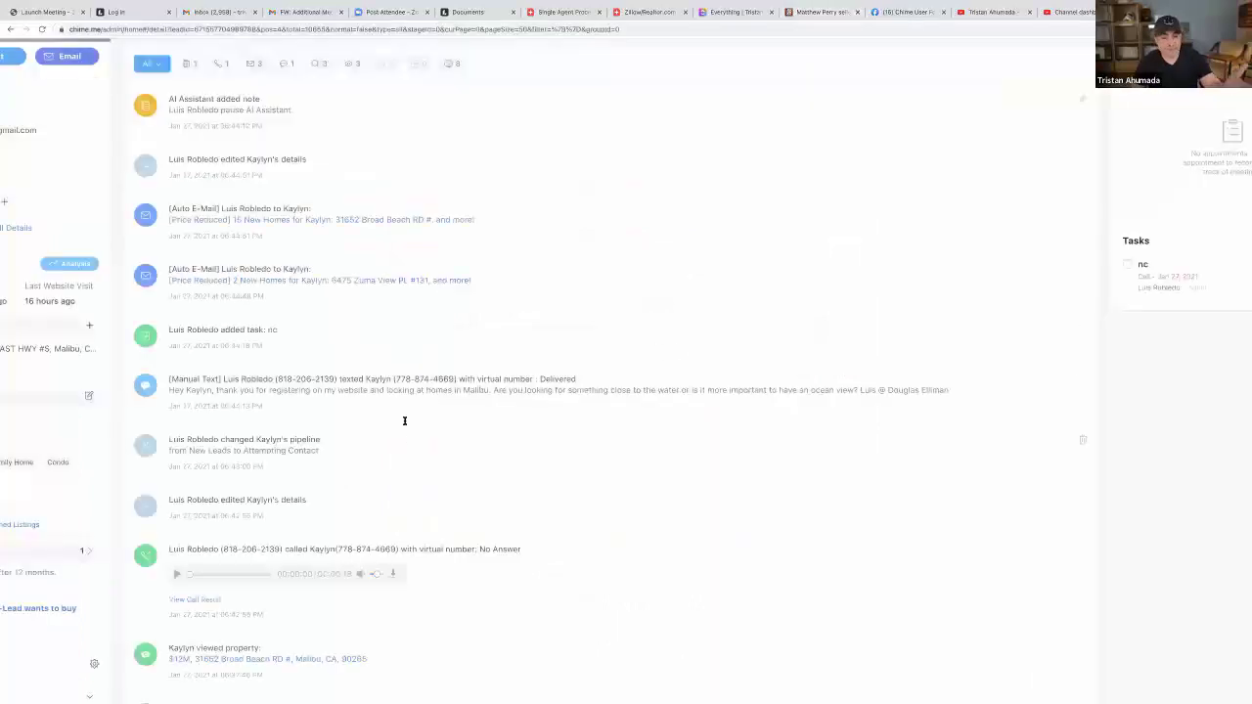
Highlight the text message entry, then scroll down through the lead's activity timeline.
{"action": "left_click_drag", "start_coordinate": [321, 442], "coordinate": [315, 364]}
{"action": "left_click", "coordinate": [277, 298]}
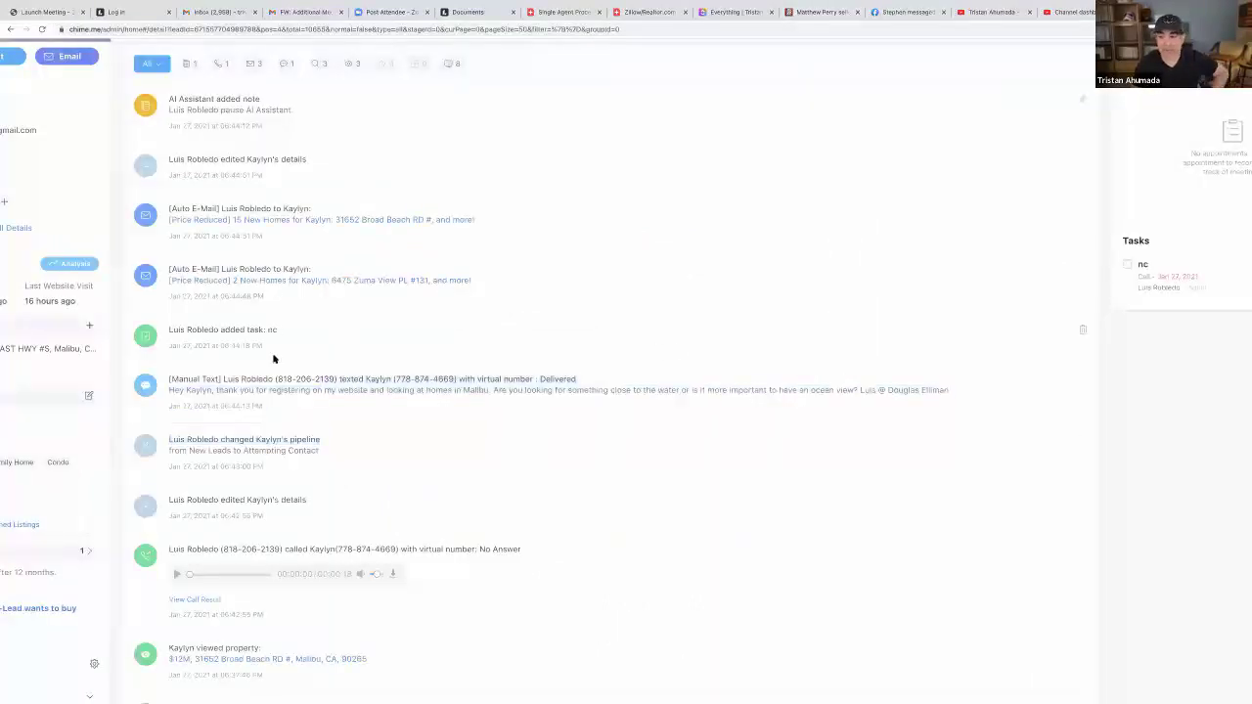
{"action": "scroll", "coordinate": [274, 360], "scroll_direction": "up", "scroll_amount": 1}
{"action": "scroll", "coordinate": [274, 358], "scroll_direction": "down", "scroll_amount": 1}
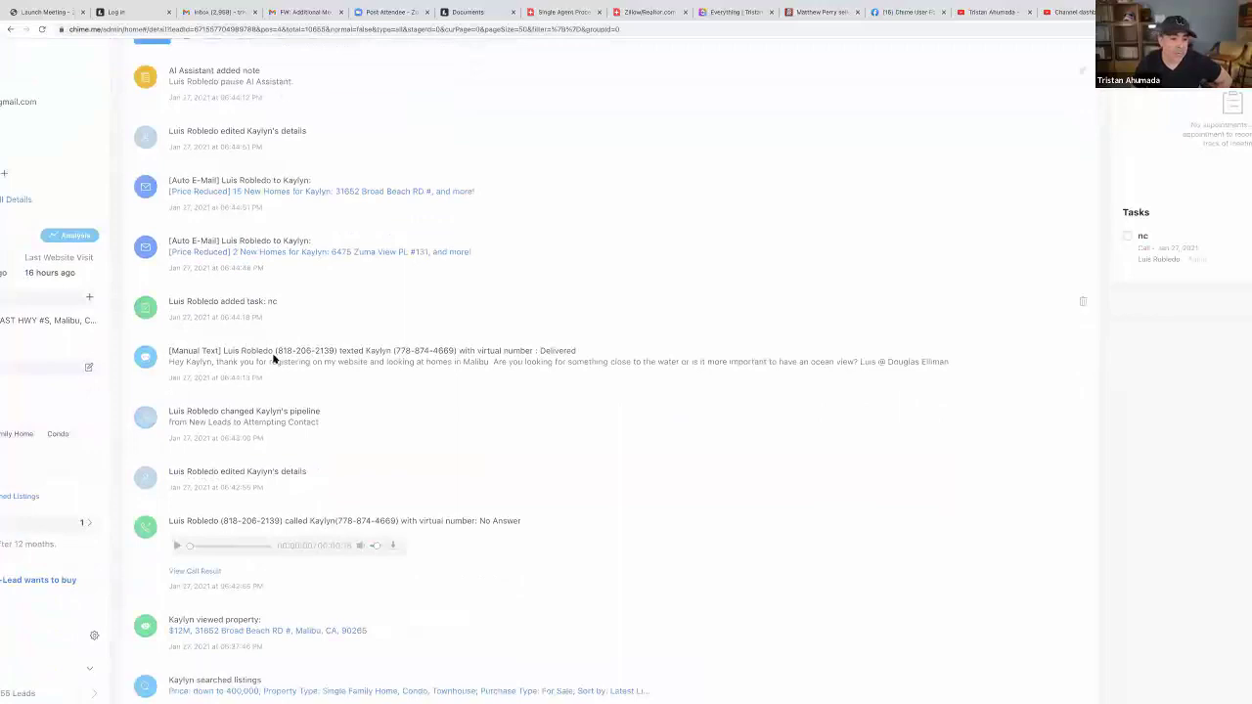
{"action": "scroll", "coordinate": [274, 358], "scroll_direction": "down", "scroll_amount": 1}
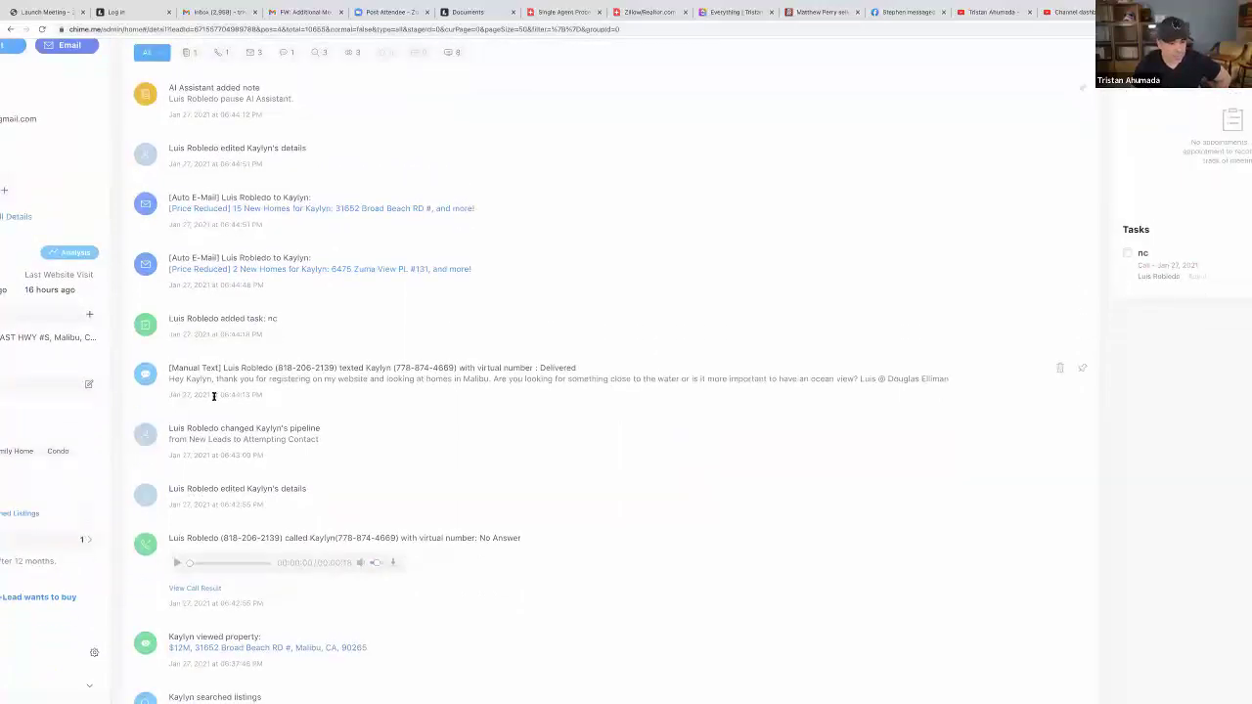
{"action": "scroll", "coordinate": [215, 393], "scroll_direction": "down", "scroll_amount": 3}
{"action": "scroll", "coordinate": [217, 406], "scroll_direction": "down", "scroll_amount": 3}
{"action": "scroll", "coordinate": [281, 389], "scroll_direction": "down", "scroll_amount": 3}
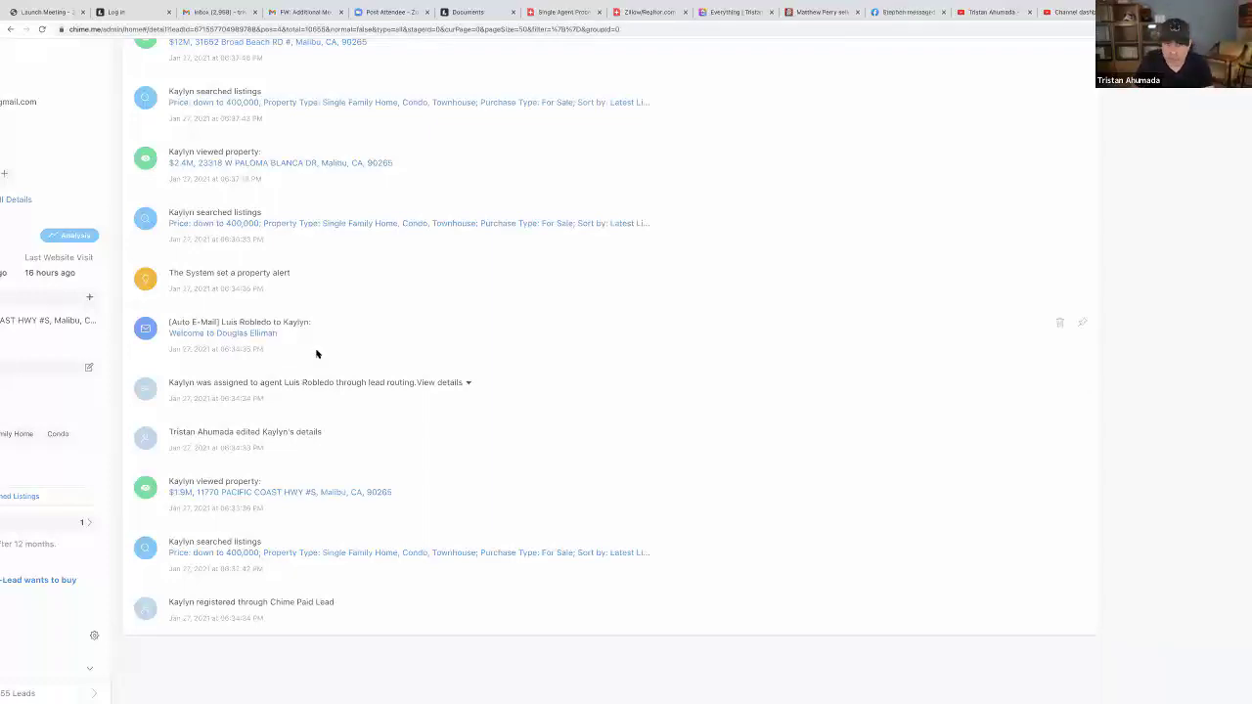
Scroll back up the timeline and zoom the browser out to fit the whole lead record.
{"action": "scroll", "coordinate": [266, 322], "scroll_direction": "up", "scroll_amount": 4}
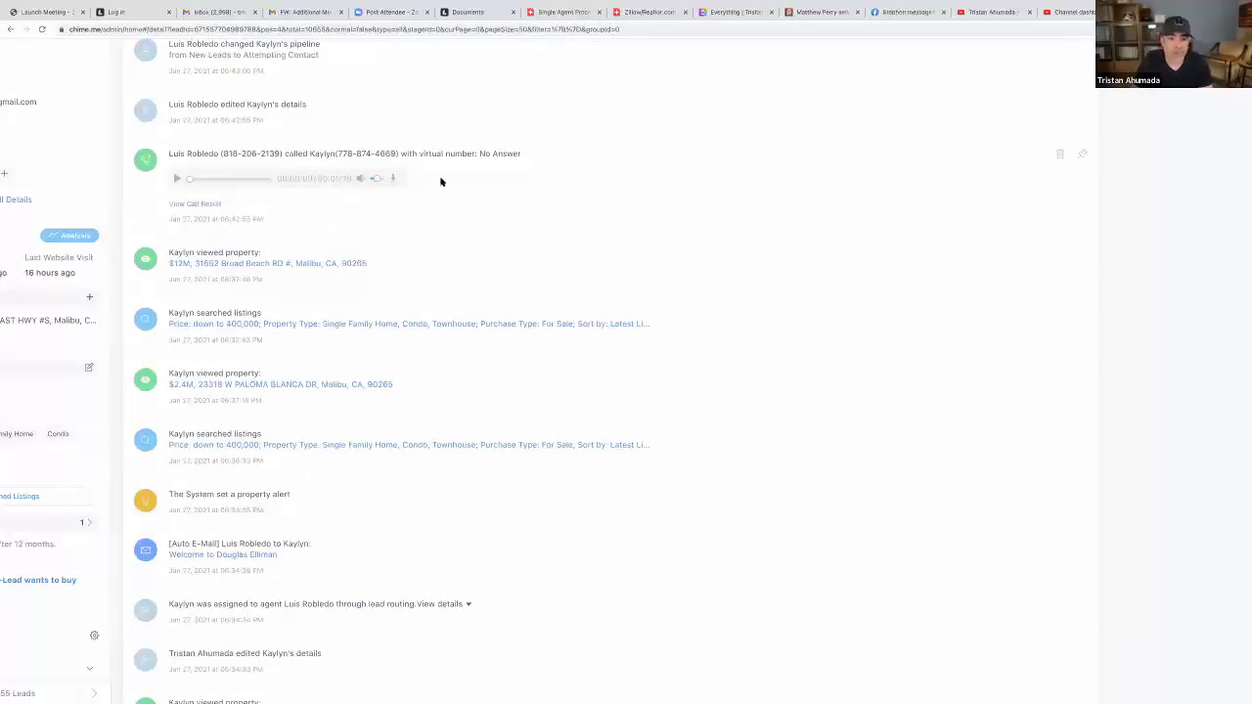
{"action": "scroll", "coordinate": [326, 324], "scroll_direction": "down", "scroll_amount": 4}
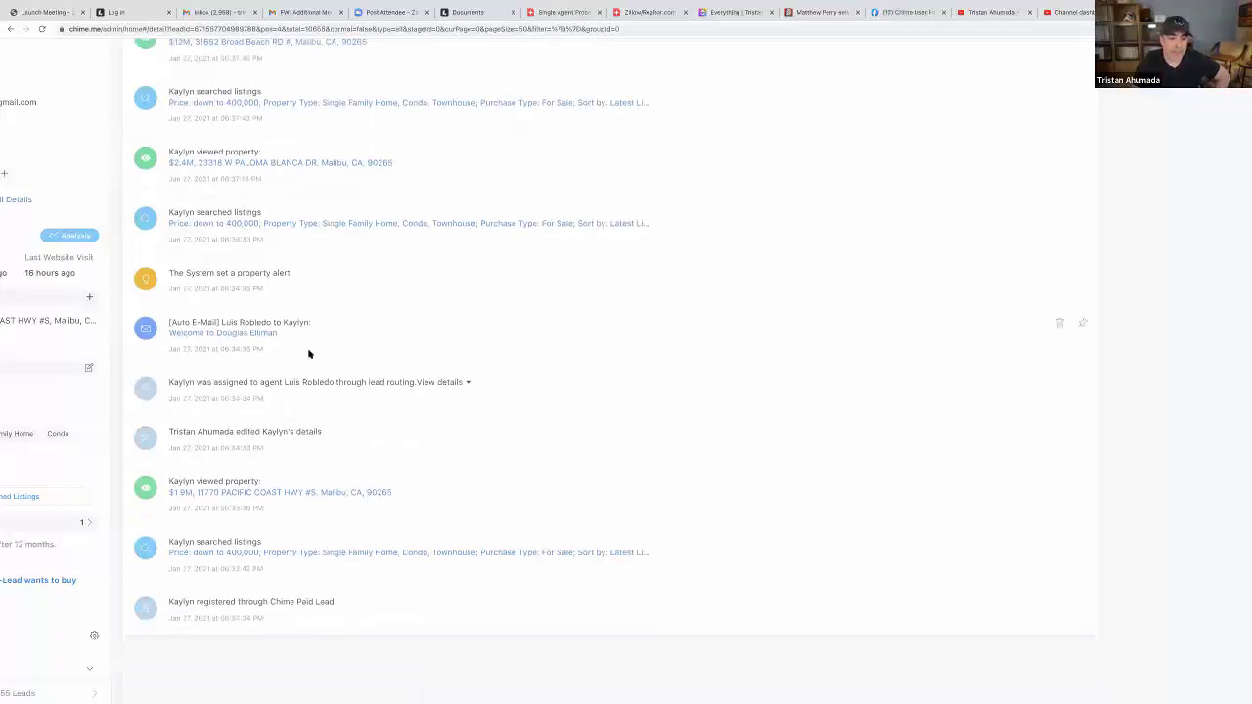
{"action": "scroll", "coordinate": [209, 526], "scroll_direction": "up", "scroll_amount": 5}
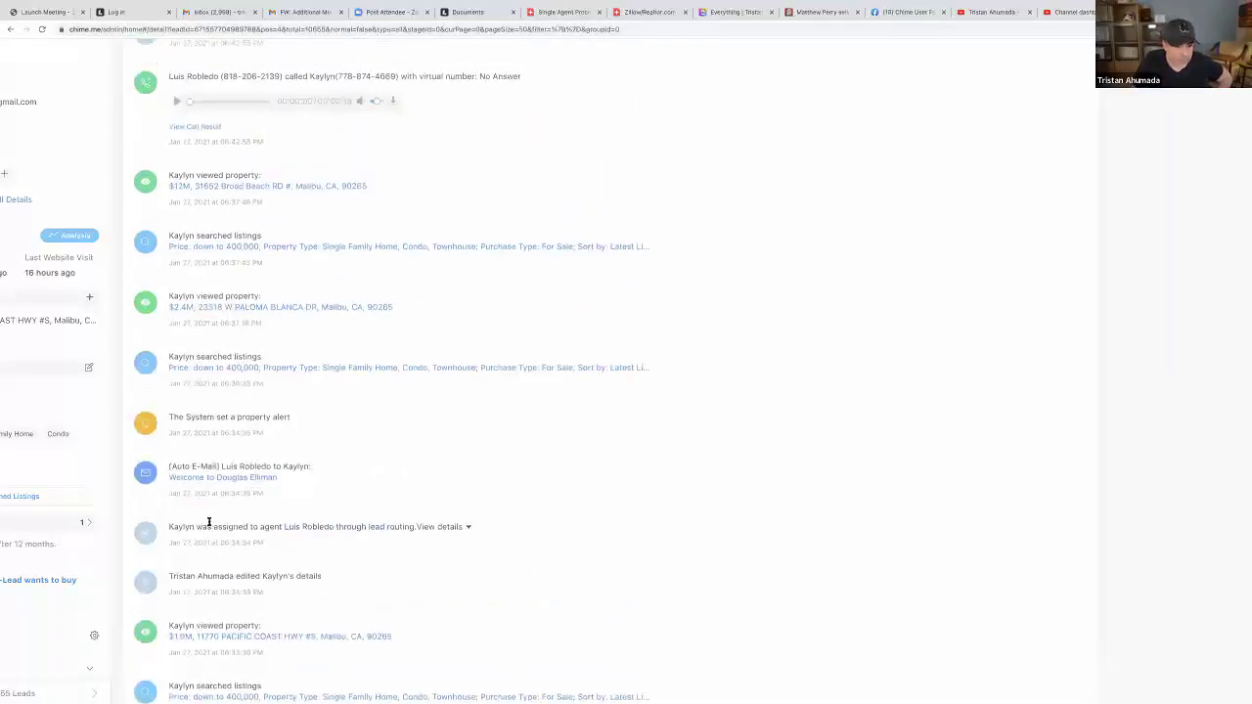
{"action": "scroll", "coordinate": [205, 349], "scroll_direction": "up", "scroll_amount": 4}
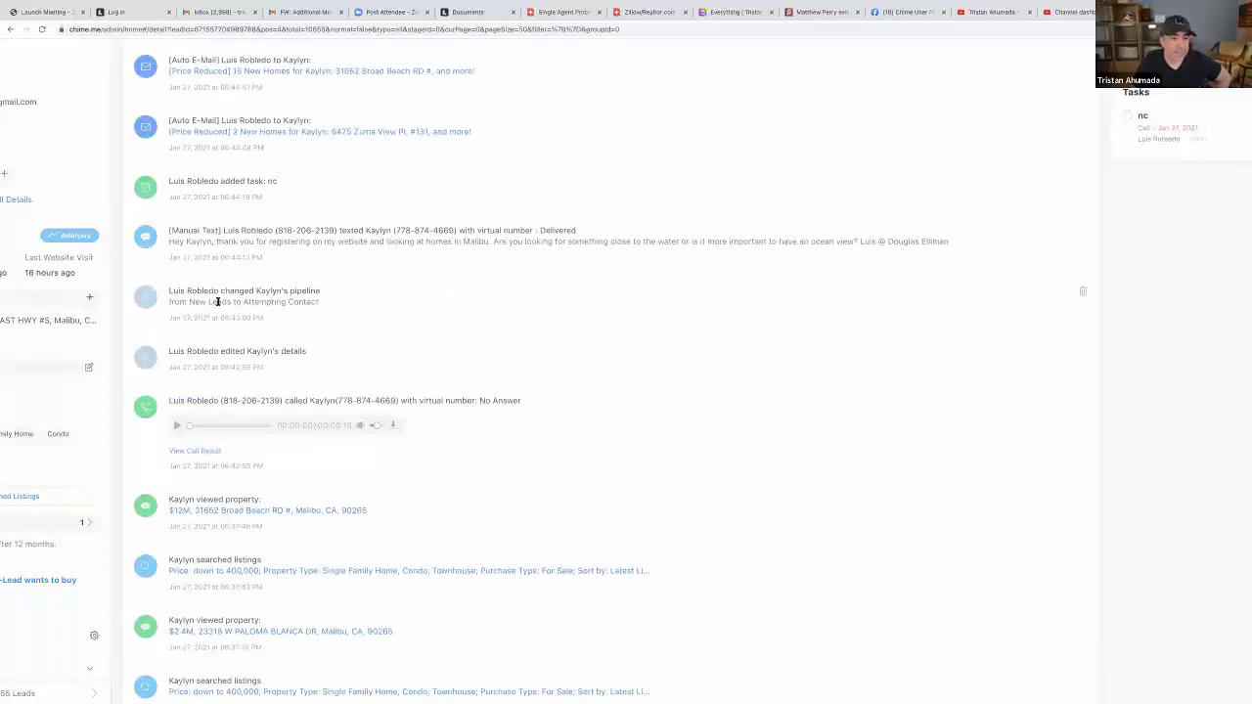
{"action": "scroll", "coordinate": [244, 304], "scroll_direction": "up", "scroll_amount": 1}
{"action": "scroll", "coordinate": [272, 293], "scroll_direction": "up", "scroll_amount": 1}
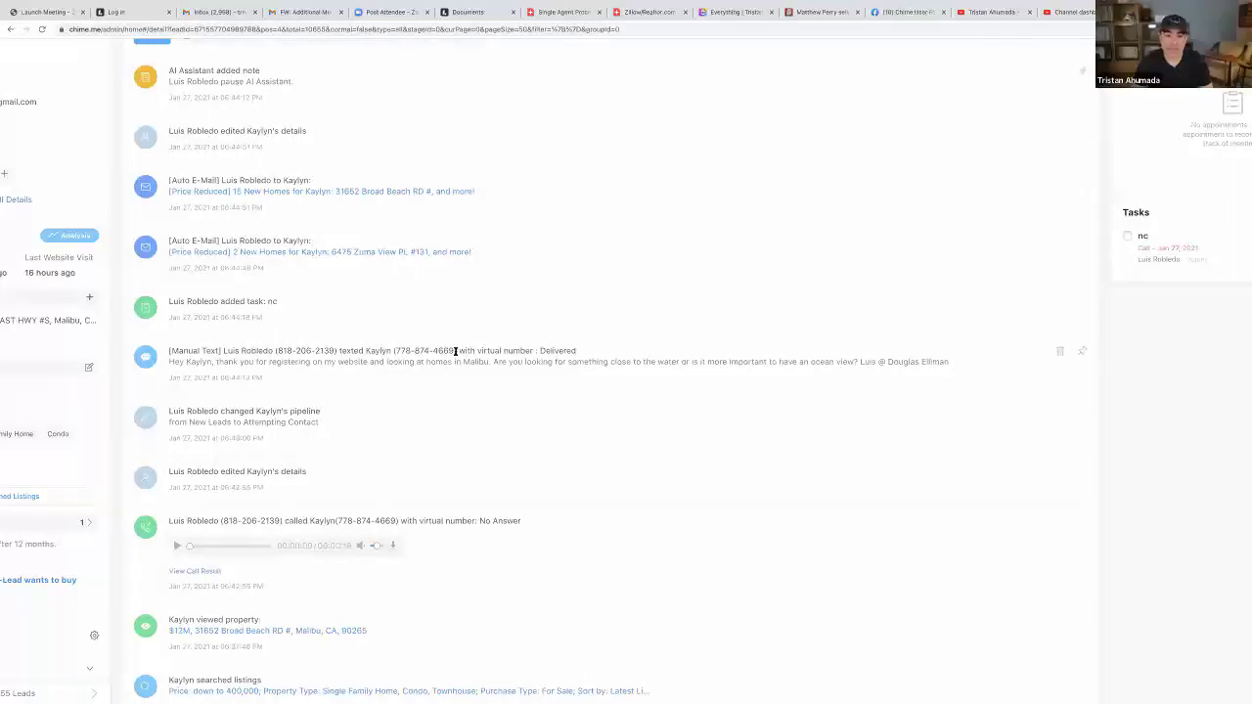
{"action": "key", "text": "ctrl+minus"}
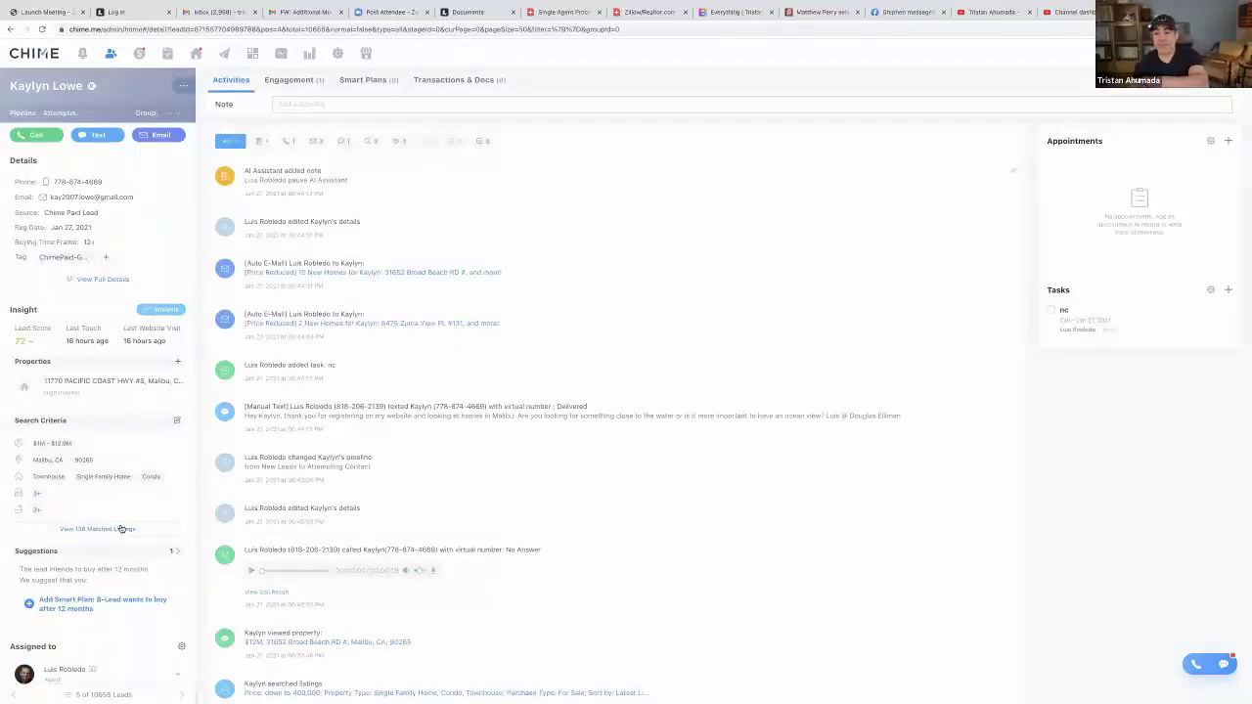
Open the lead's 138 matched listings in Malibu 90265 from Search Criteria.
{"action": "scroll", "coordinate": [64, 534], "scroll_direction": "up", "scroll_amount": 5}
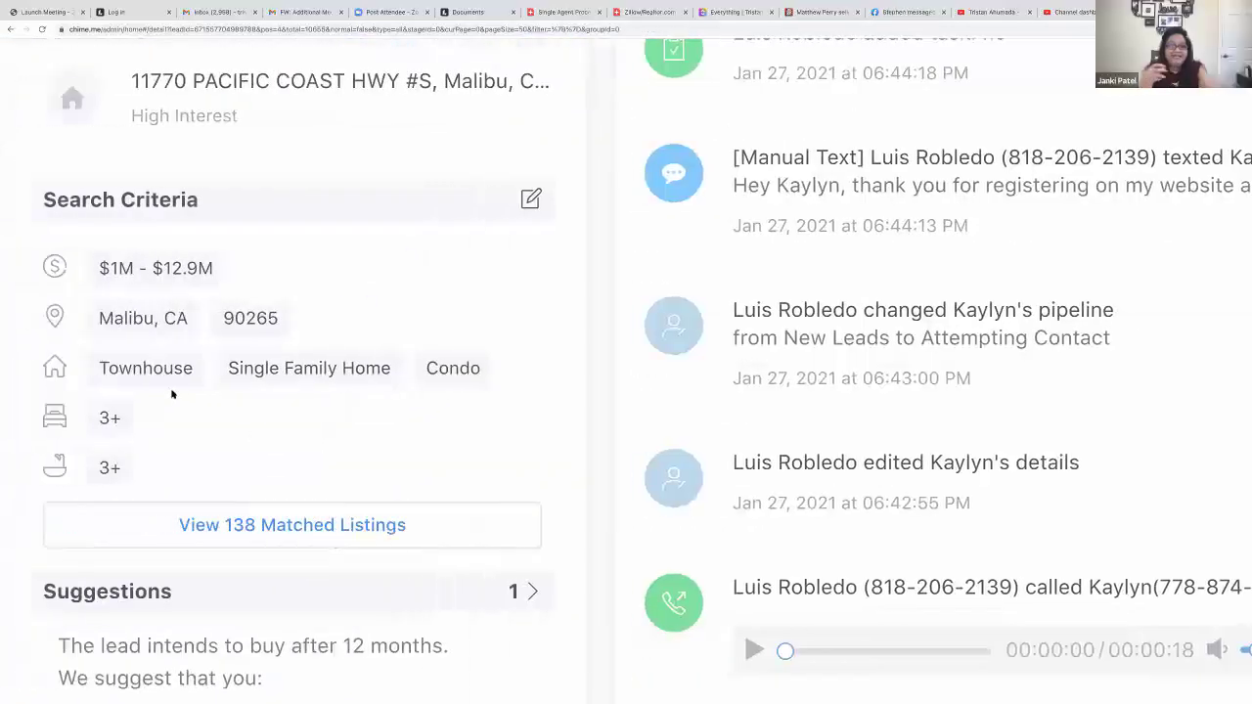
{"action": "scroll", "coordinate": [173, 395], "scroll_direction": "down", "scroll_amount": 1}
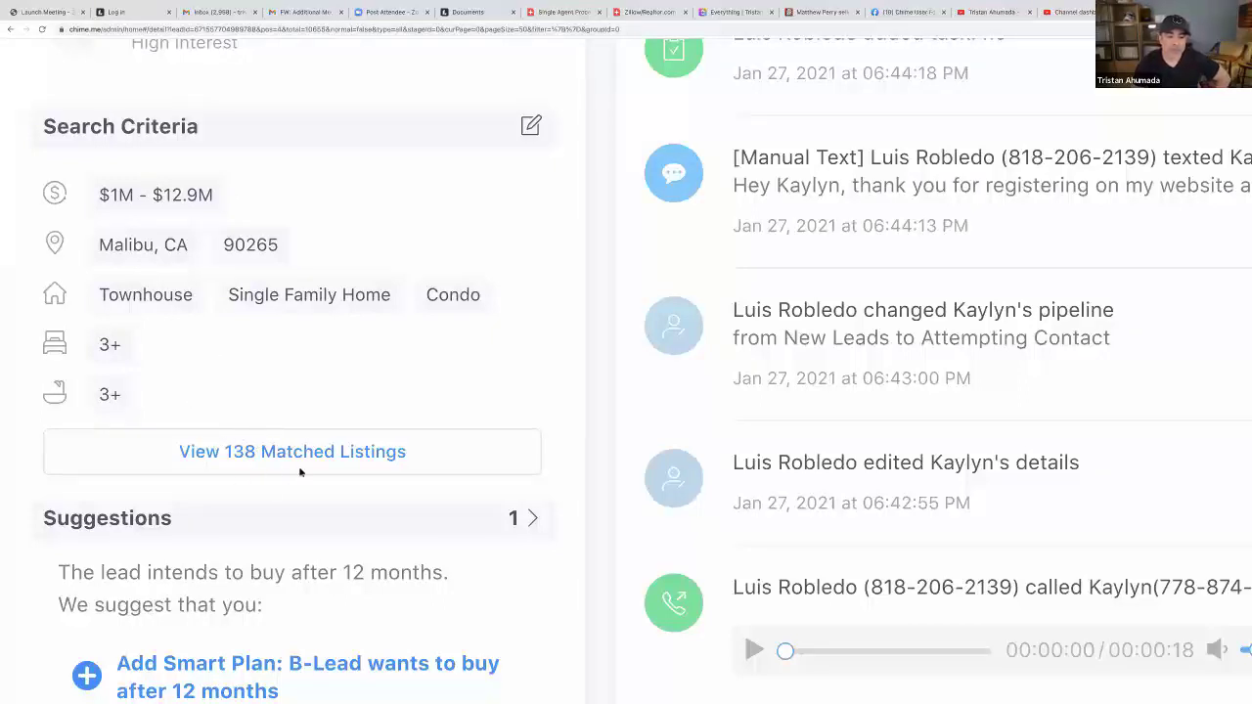
{"action": "left_click", "coordinate": [251, 456]}
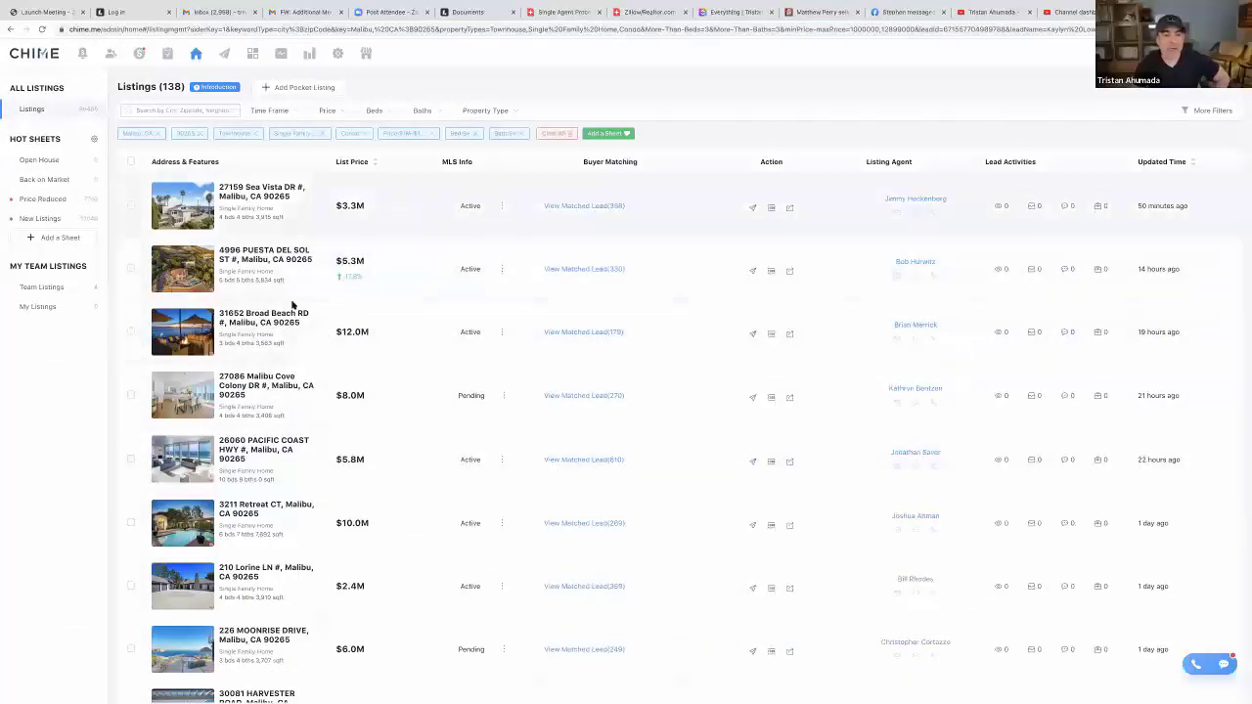
{"action": "left_click", "coordinate": [131, 208]}
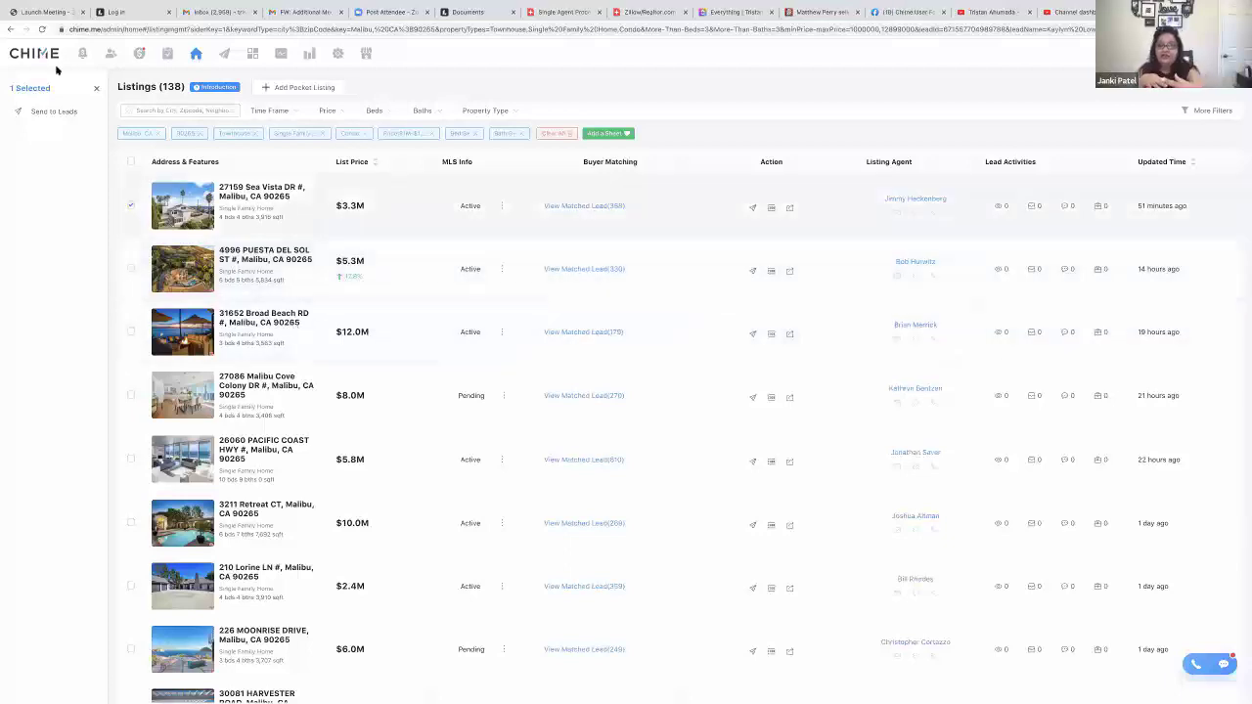
{"action": "left_click", "coordinate": [95, 89]}
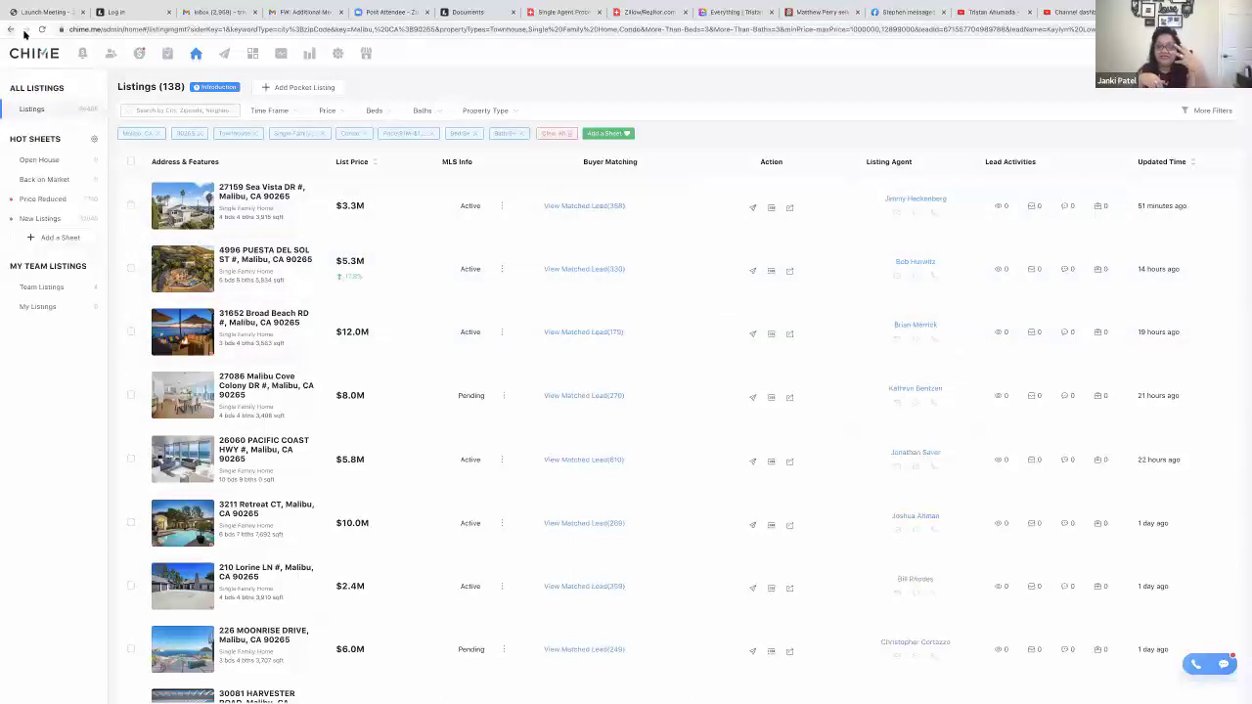
Browse the transactions overview's Listing and Purchase tabs and the Lead Source filter.
{"action": "left_click", "coordinate": [139, 53]}
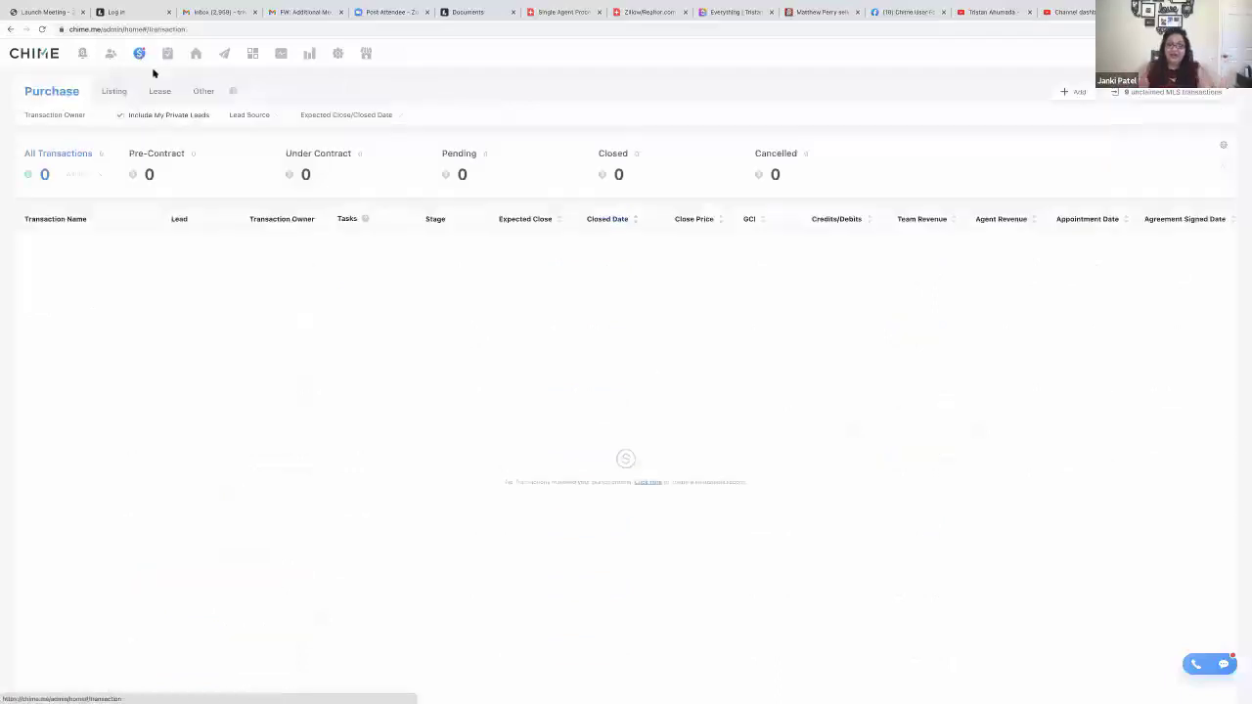
{"action": "left_click", "coordinate": [114, 91]}
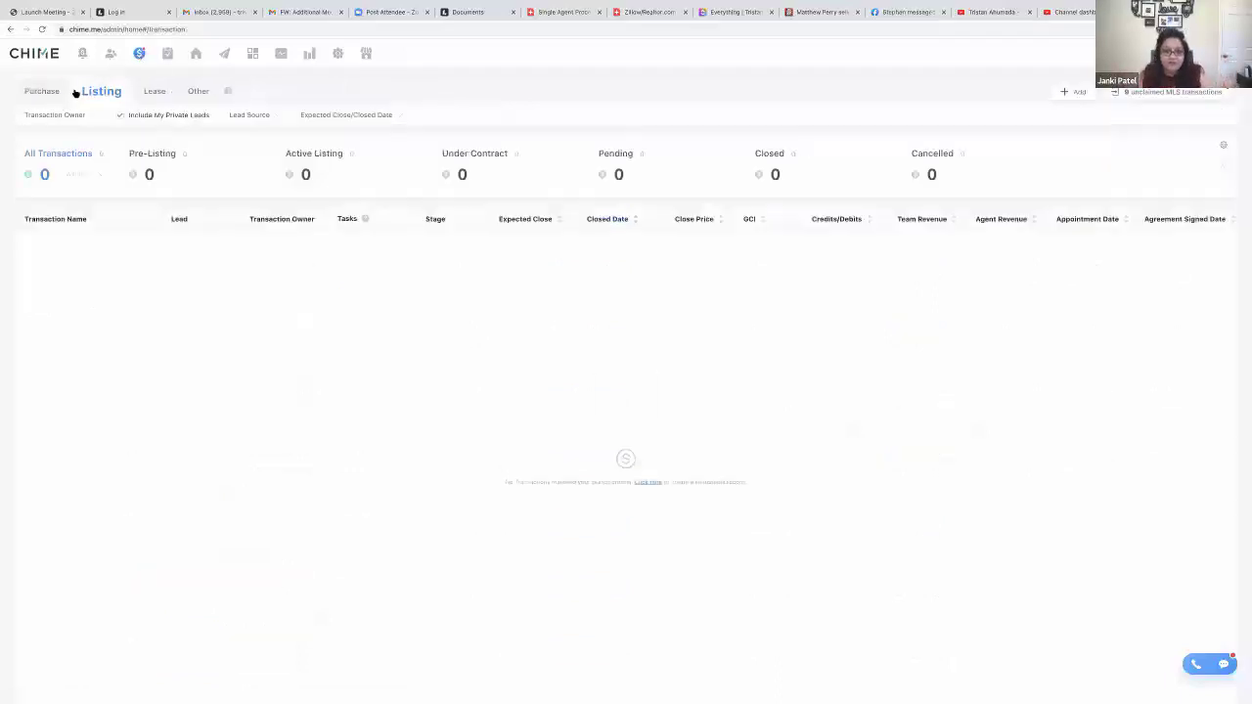
{"action": "left_click", "coordinate": [44, 91]}
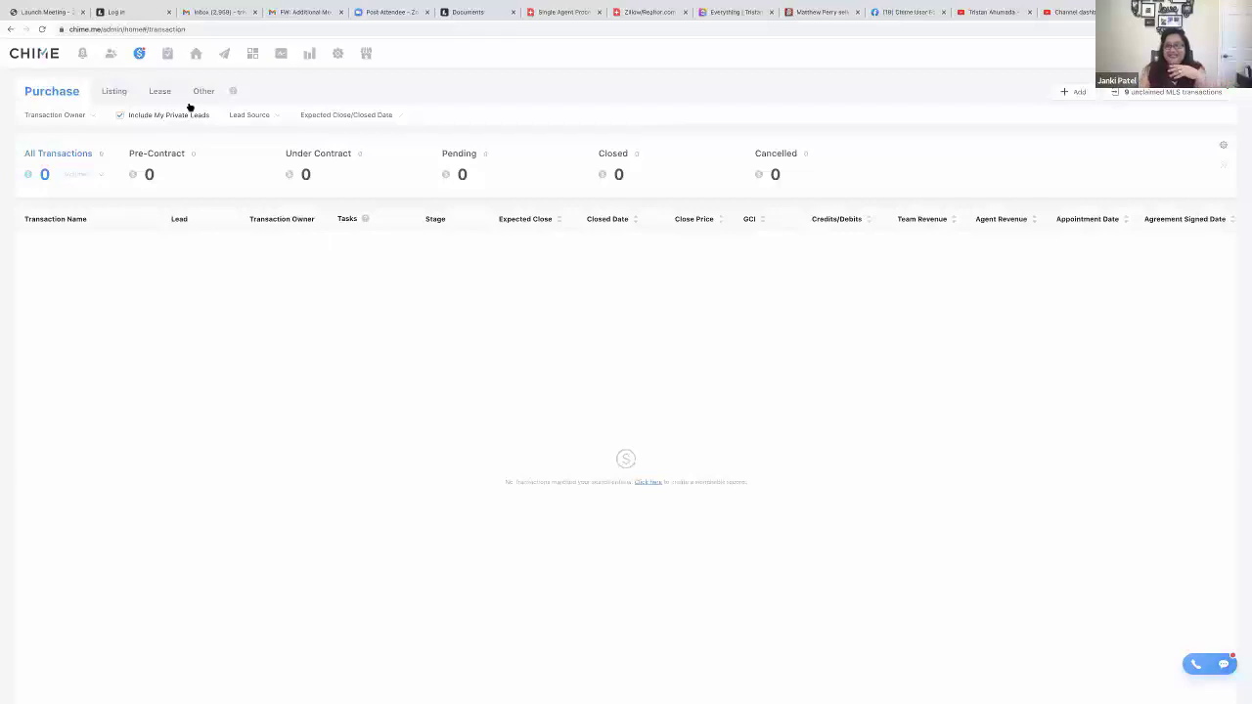
{"action": "left_click", "coordinate": [240, 116]}
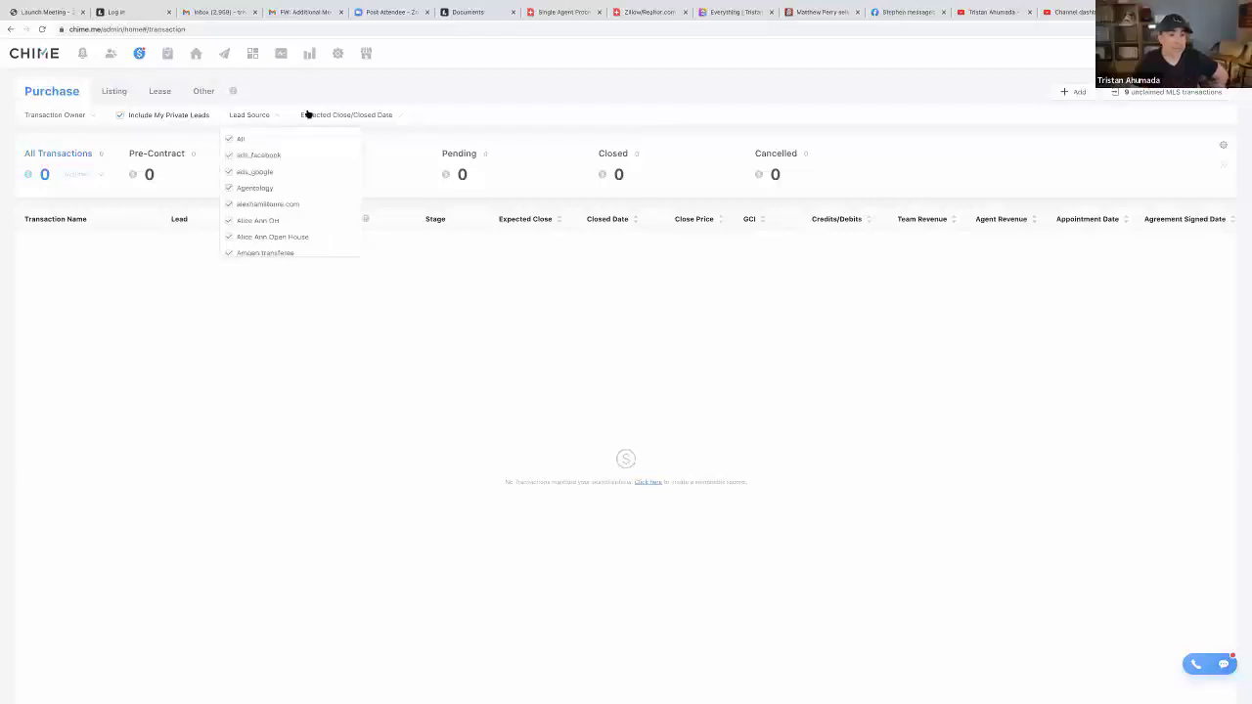
Visit Tasks and Campaigns, then reopen the lead's record from the All Leads list.
{"action": "left_click", "coordinate": [168, 55]}
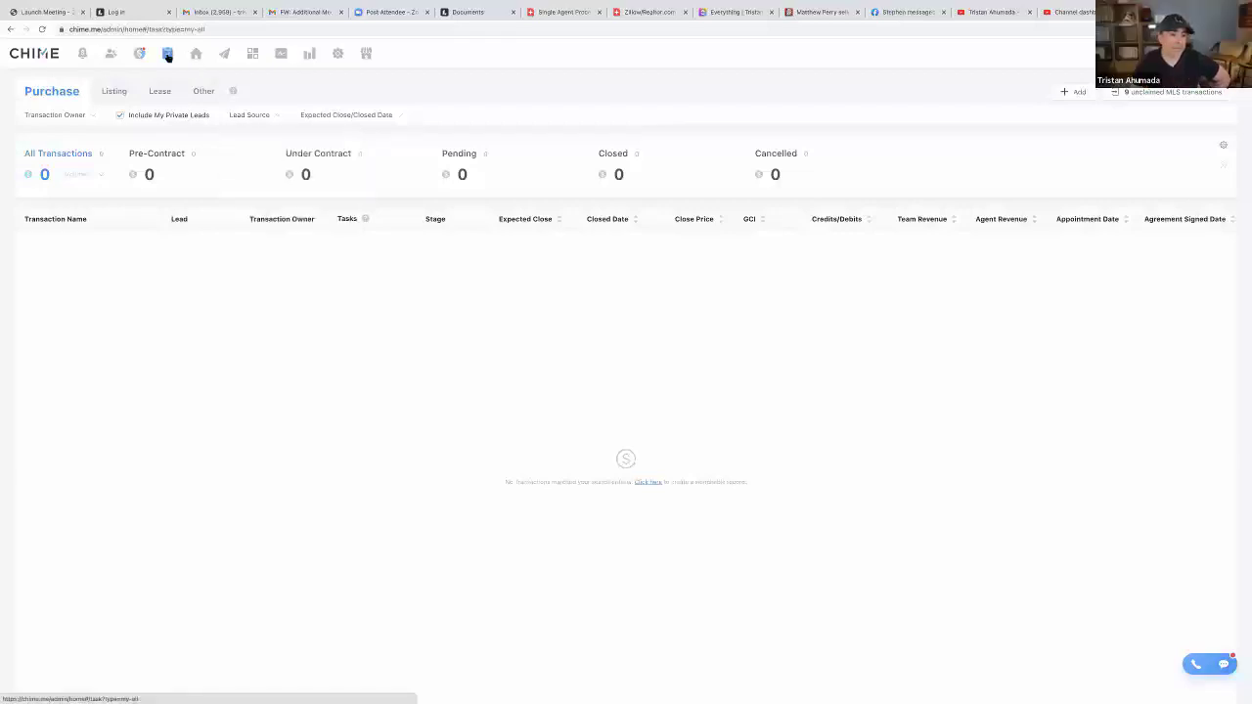
{"action": "left_click", "coordinate": [223, 55]}
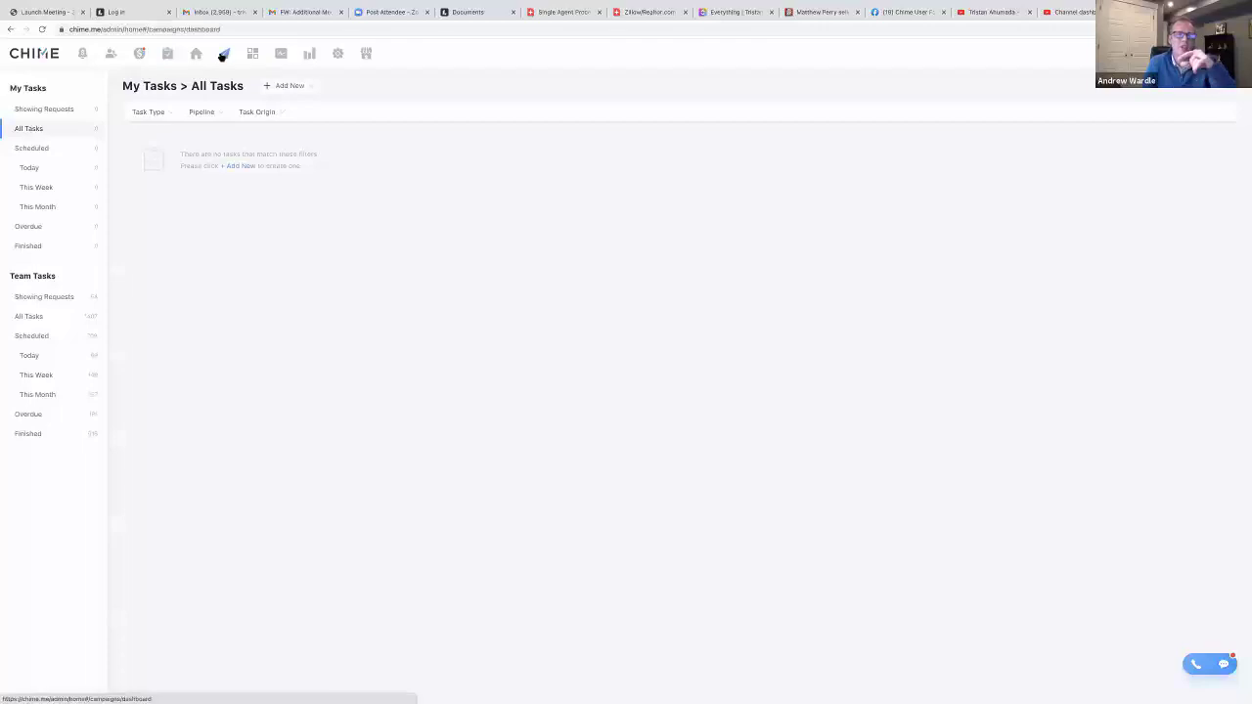
{"action": "left_click", "coordinate": [110, 53]}
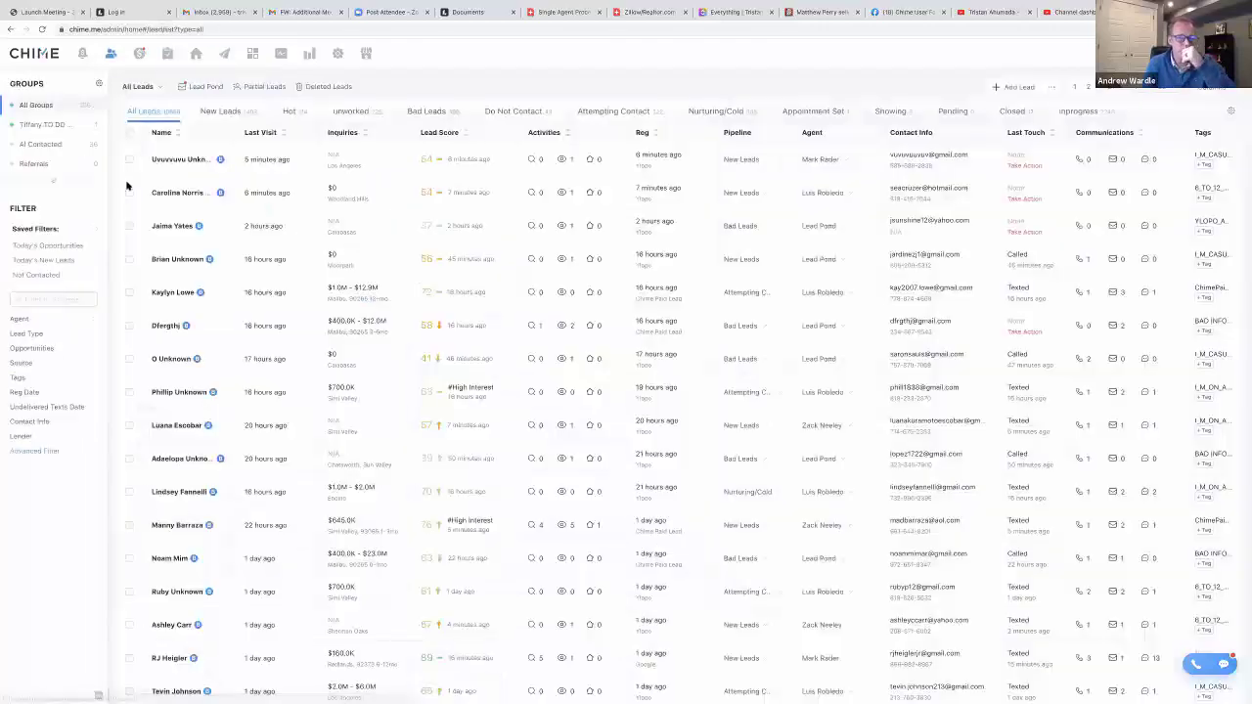
{"action": "left_click", "coordinate": [173, 291]}
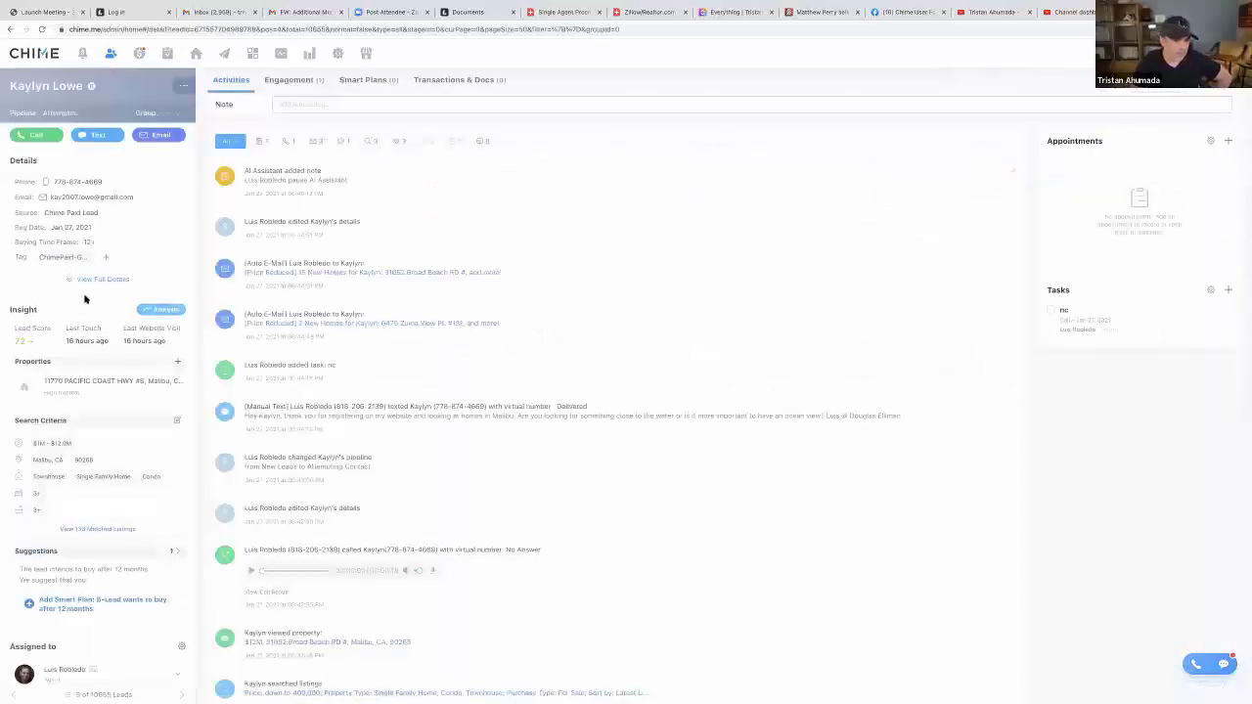
Open the 138 matched listings and view the leads matching the first $3.3M listing.
{"action": "scroll", "coordinate": [90, 440], "scroll_direction": "down", "scroll_amount": 2}
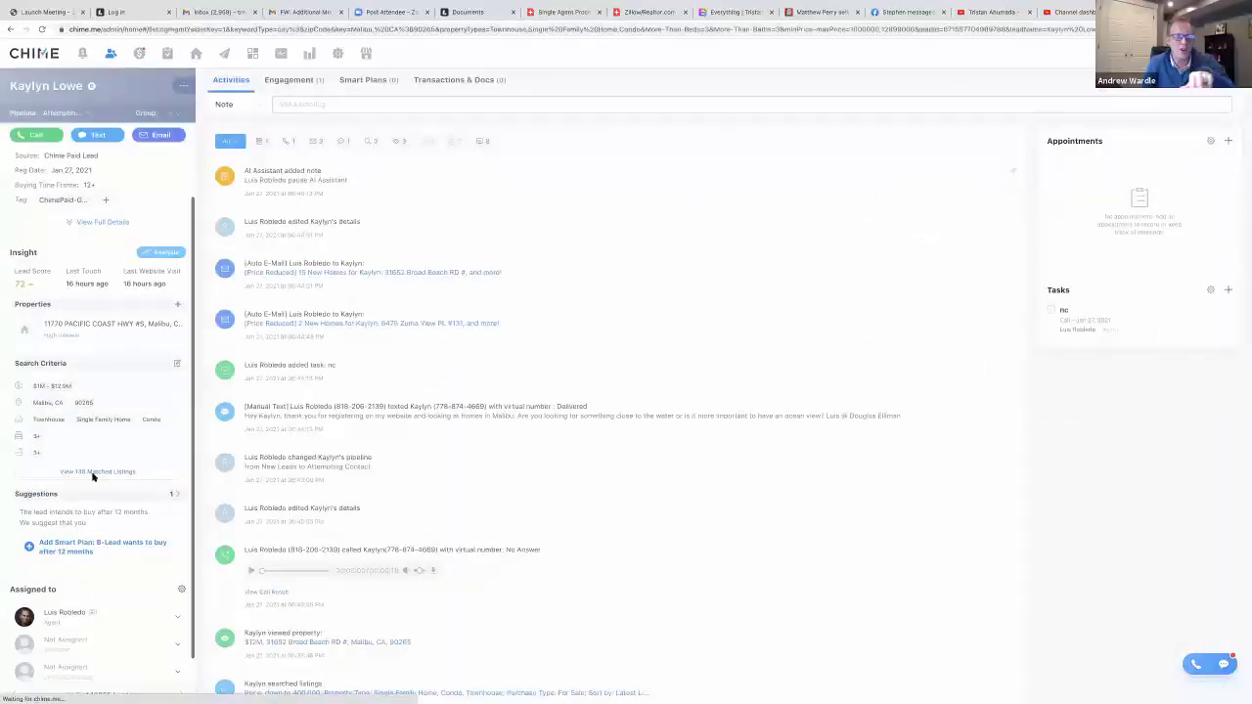
{"action": "left_click", "coordinate": [92, 477]}
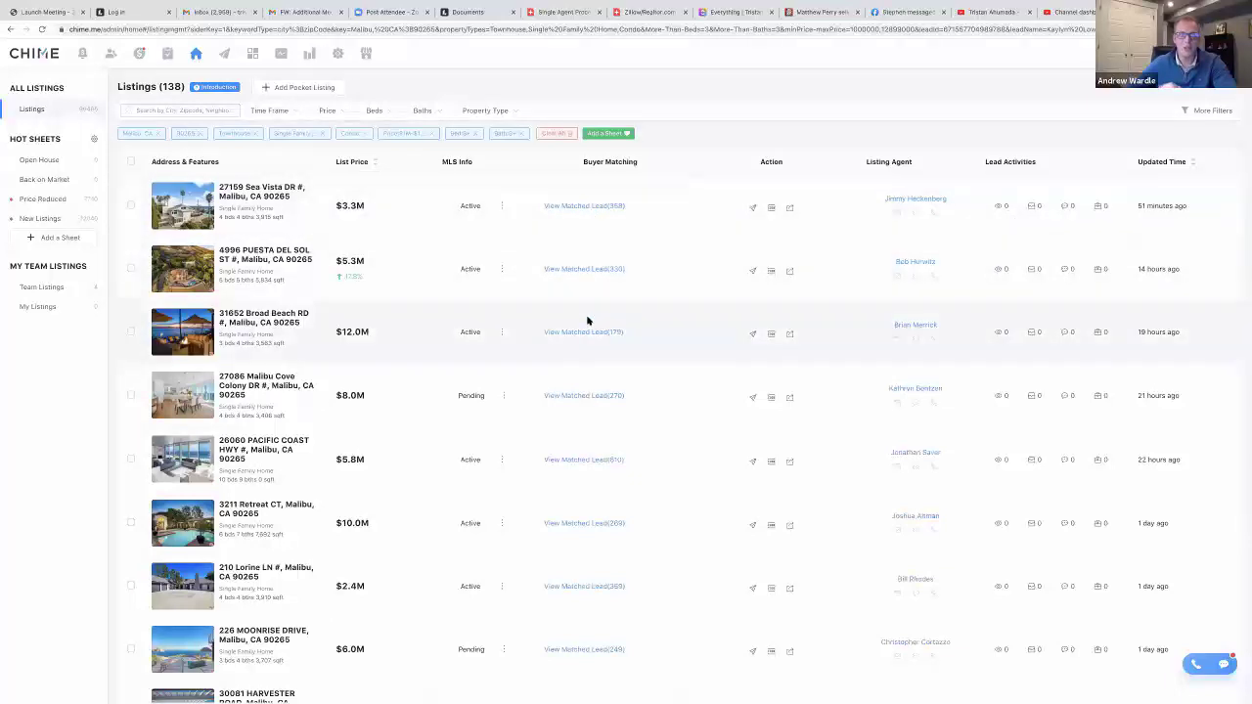
{"action": "scroll", "coordinate": [587, 321], "scroll_direction": "down", "scroll_amount": 2}
{"action": "scroll", "coordinate": [587, 321], "scroll_direction": "up", "scroll_amount": 2}
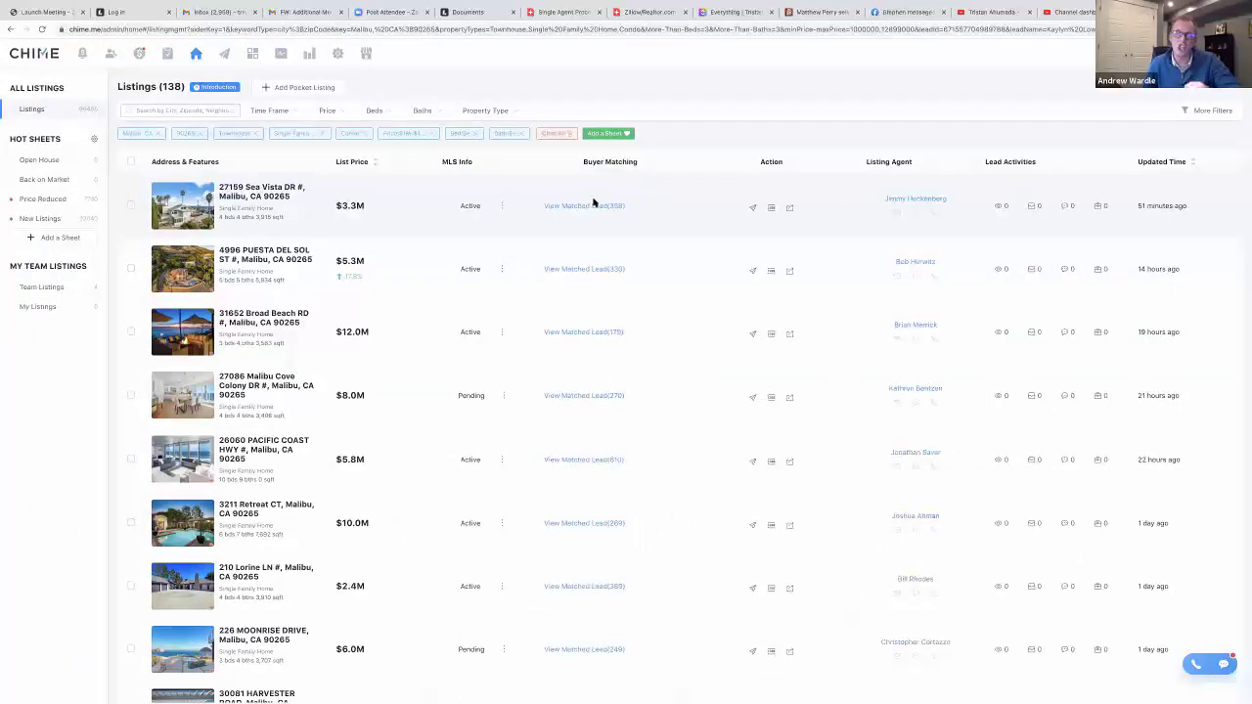
{"action": "left_click", "coordinate": [592, 208]}
Scroll through the matched leads and select the top lead.
{"action": "scroll", "coordinate": [507, 389], "scroll_direction": "down", "scroll_amount": 1}
{"action": "scroll", "coordinate": [481, 376], "scroll_direction": "down", "scroll_amount": 1}
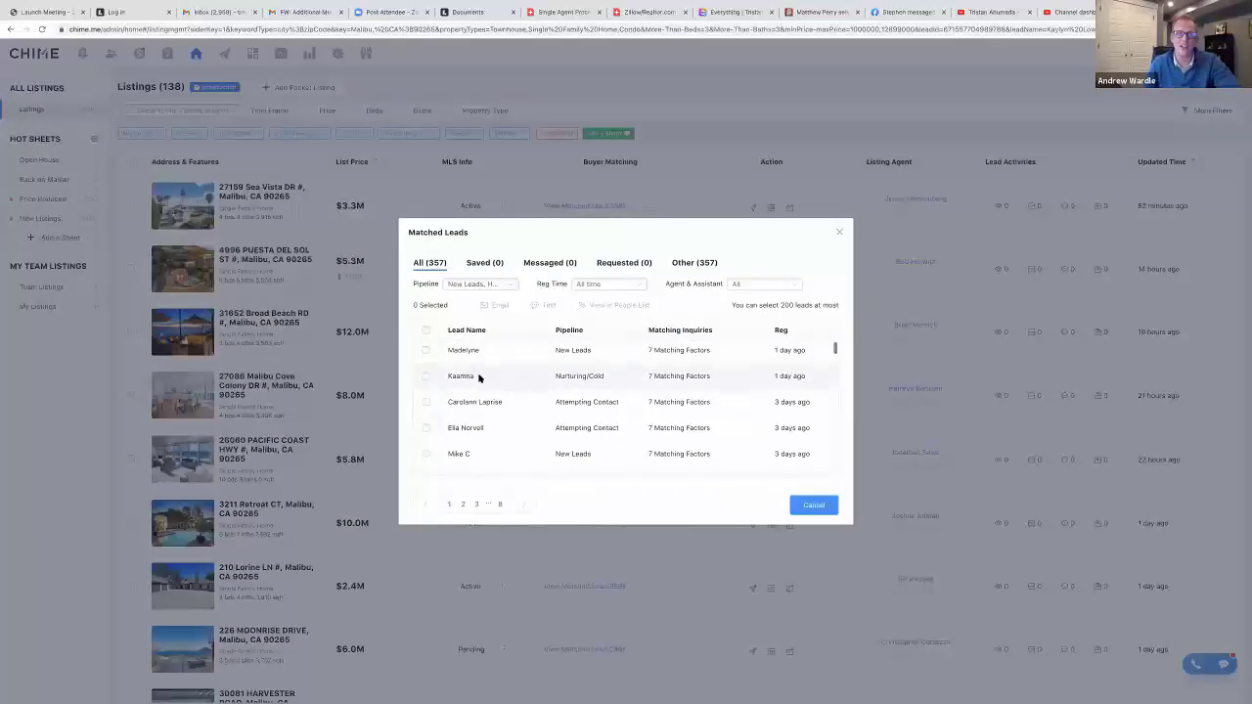
{"action": "scroll", "coordinate": [479, 376], "scroll_direction": "down", "scroll_amount": 2}
{"action": "scroll", "coordinate": [480, 378], "scroll_direction": "up", "scroll_amount": 3}
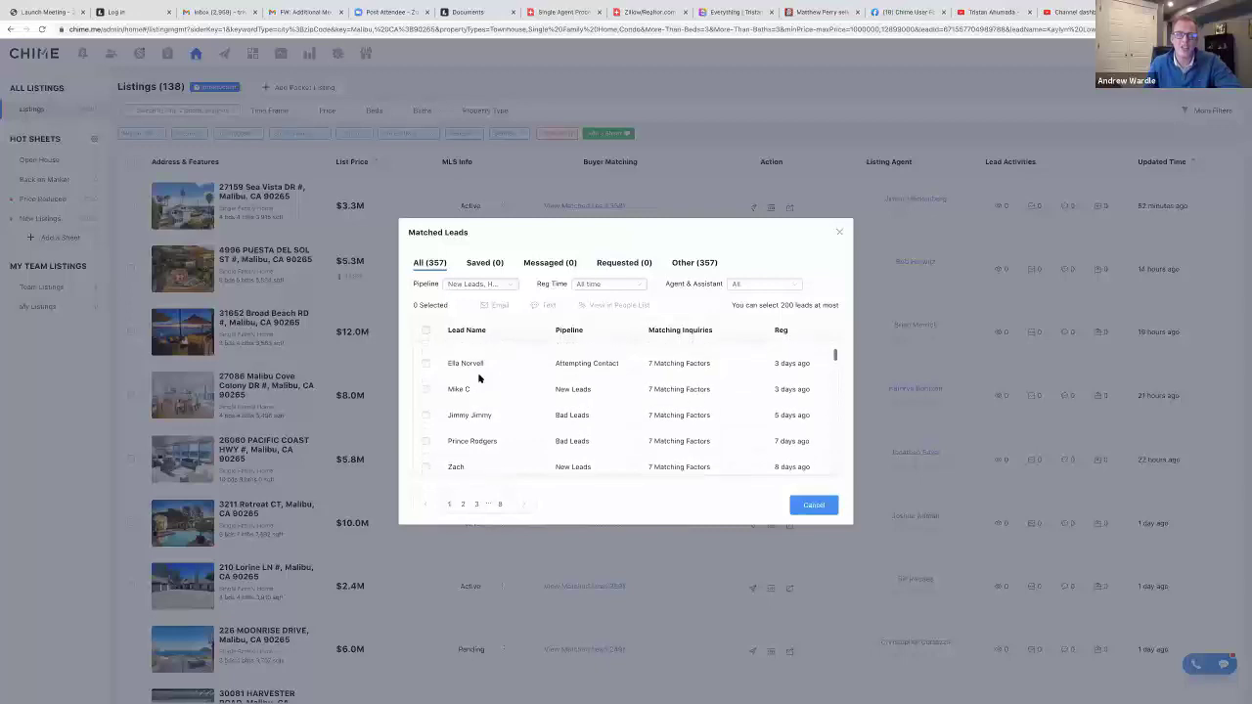
{"action": "scroll", "coordinate": [480, 378], "scroll_direction": "up", "scroll_amount": 1}
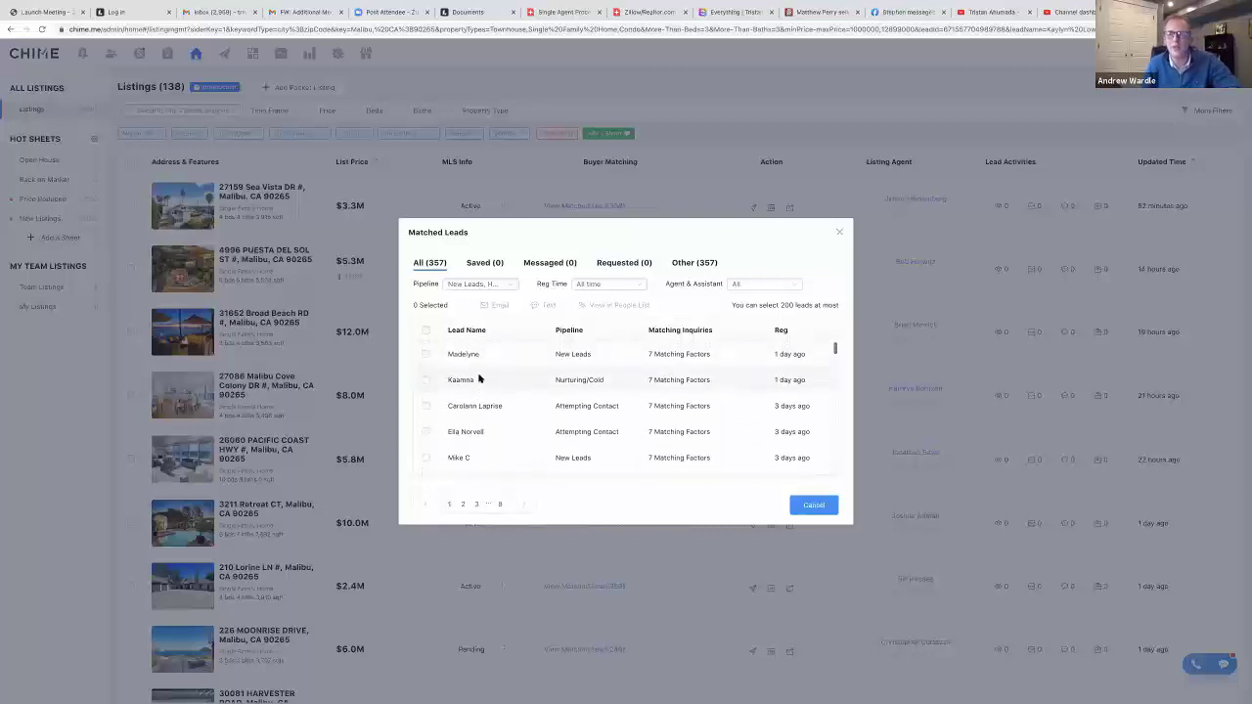
{"action": "scroll", "coordinate": [526, 395], "scroll_direction": "down", "scroll_amount": 5}
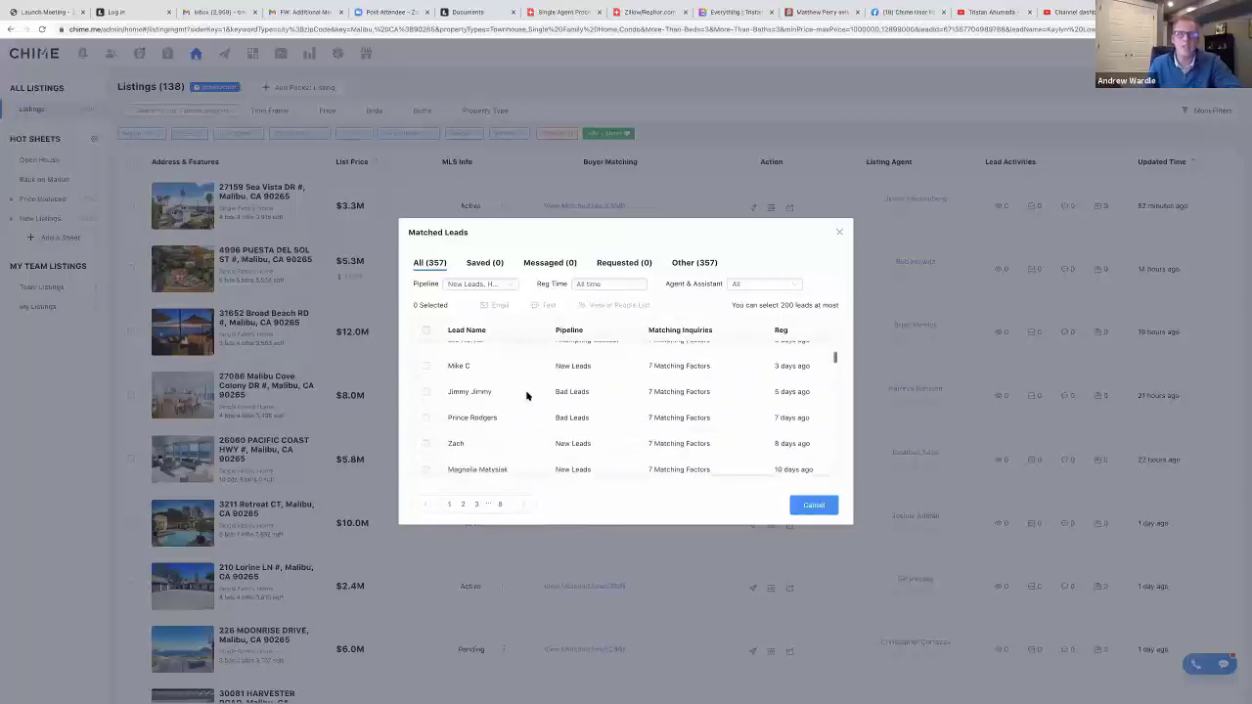
{"action": "scroll", "coordinate": [526, 396], "scroll_direction": "down", "scroll_amount": 10}
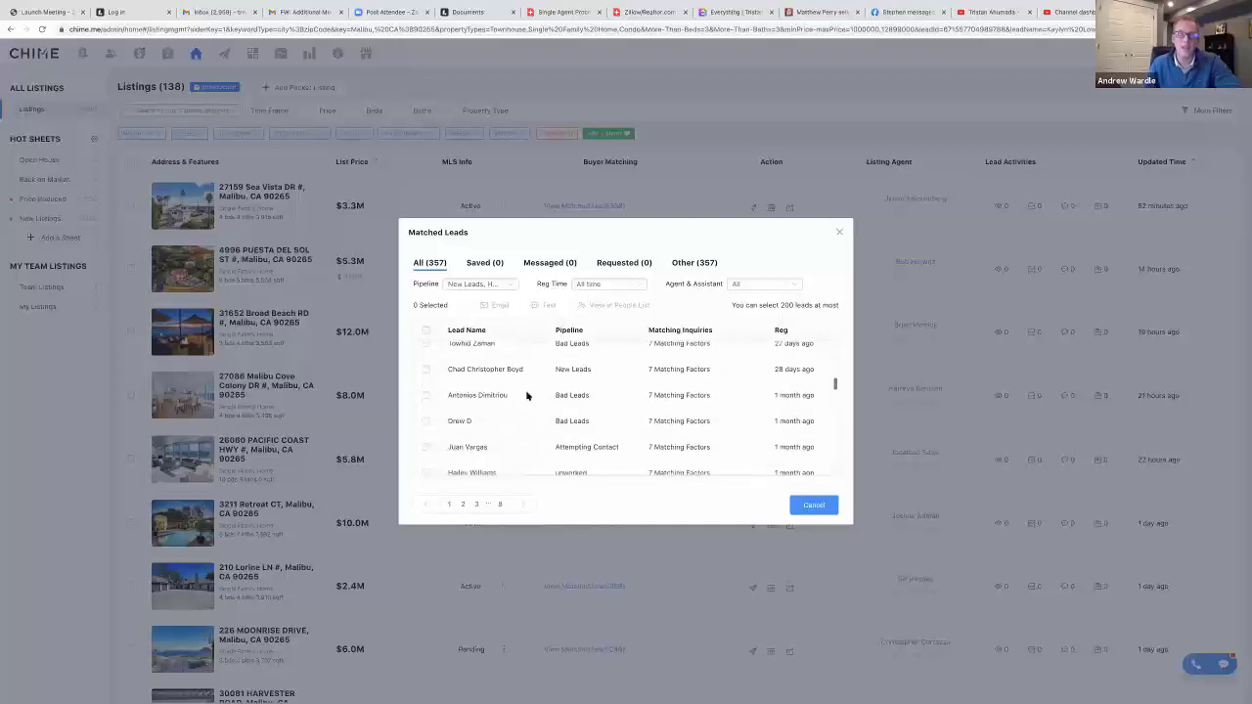
{"action": "scroll", "coordinate": [526, 395], "scroll_direction": "down", "scroll_amount": 10}
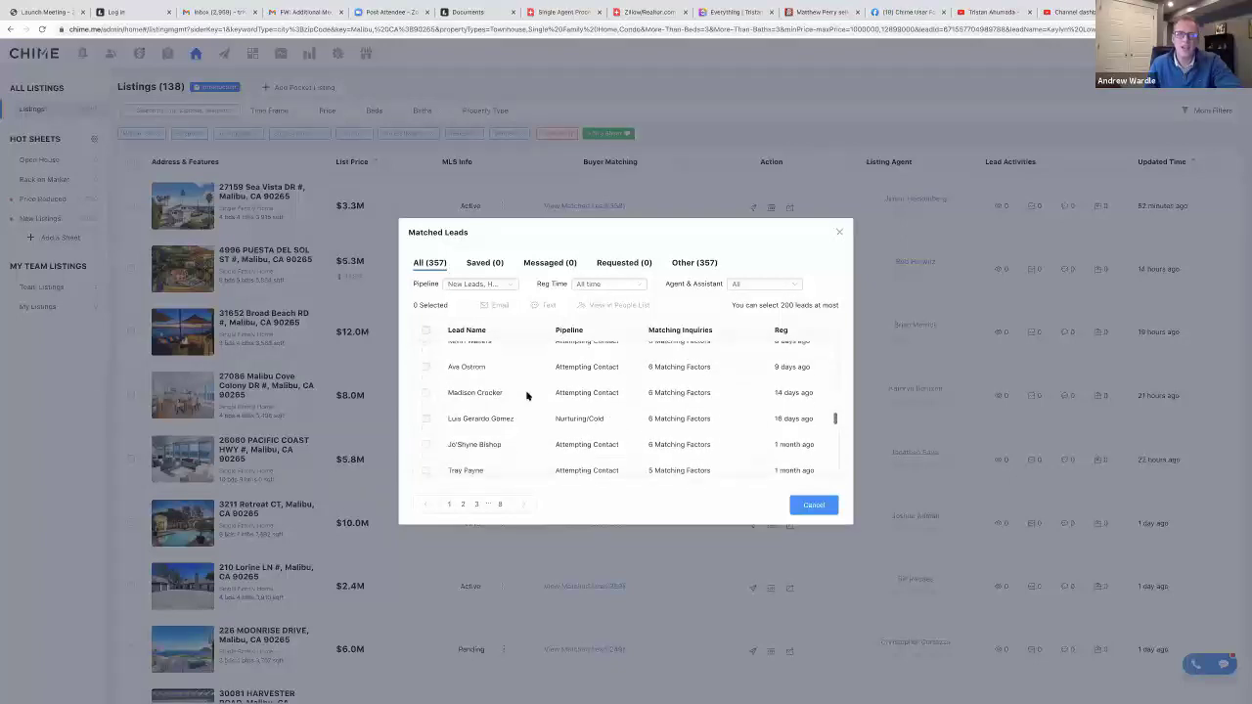
{"action": "scroll", "coordinate": [526, 396], "scroll_direction": "up", "scroll_amount": 20}
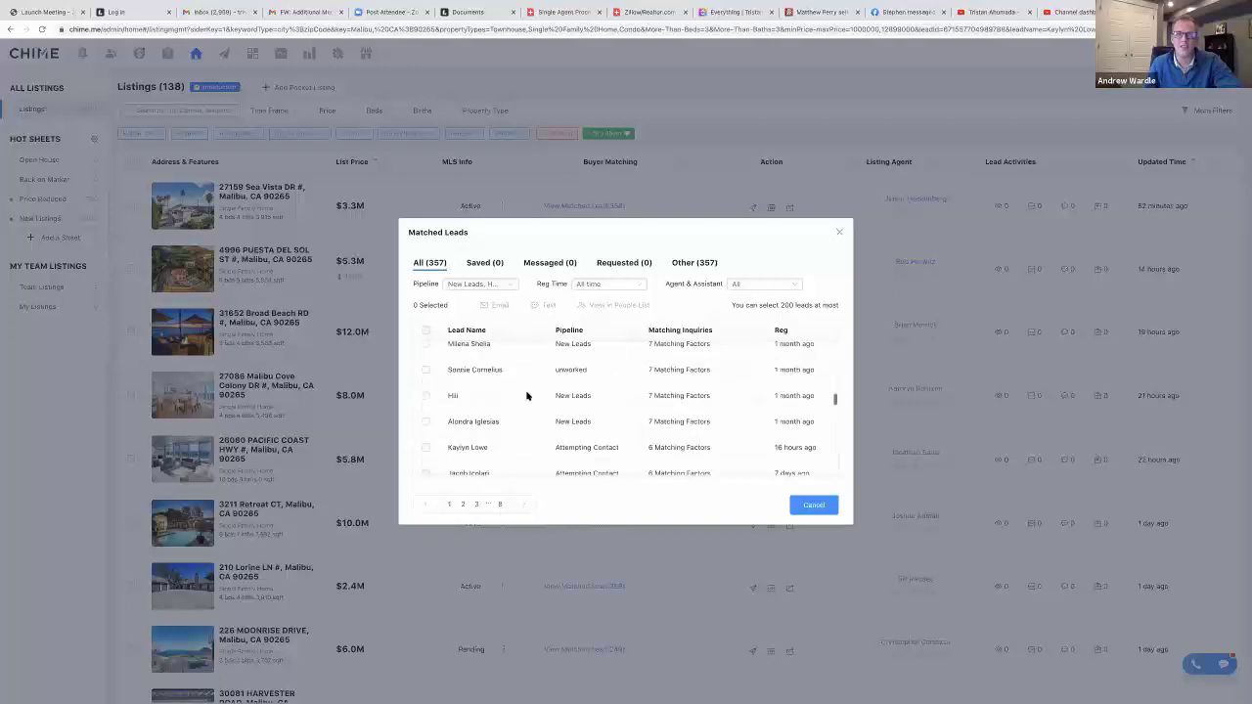
{"action": "scroll", "coordinate": [486, 433], "scroll_direction": "up", "scroll_amount": 5}
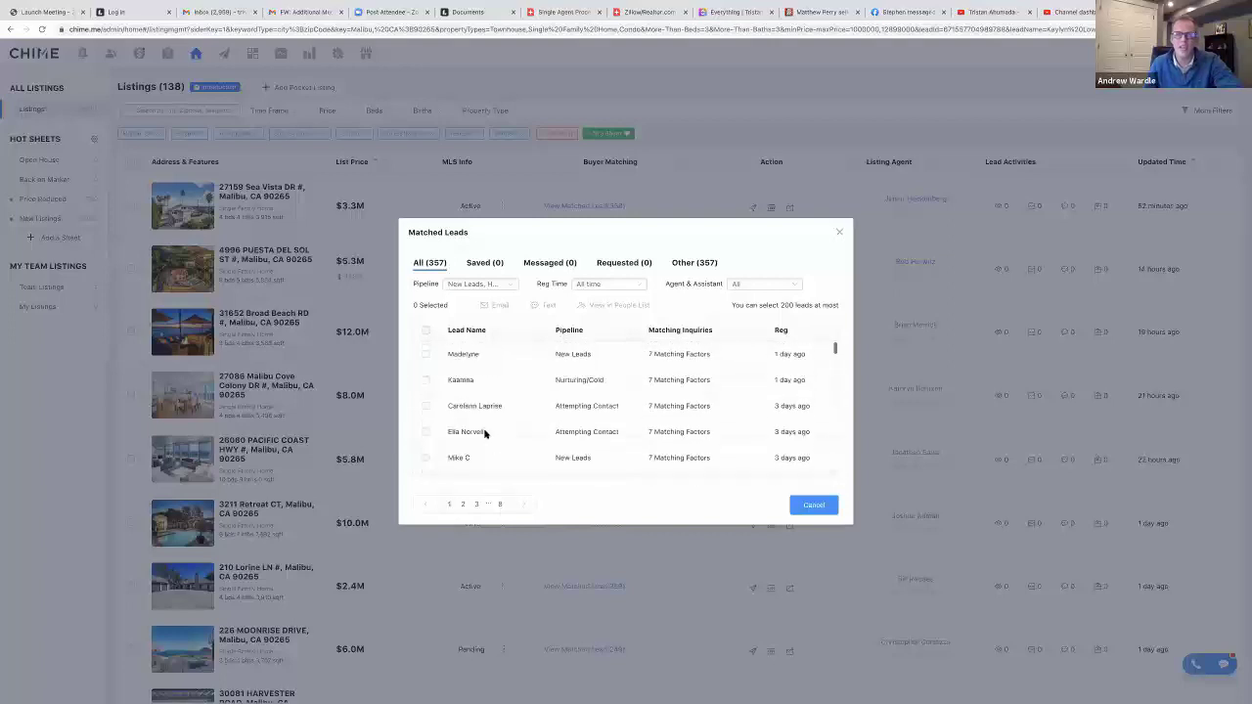
{"action": "left_click", "coordinate": [427, 355]}
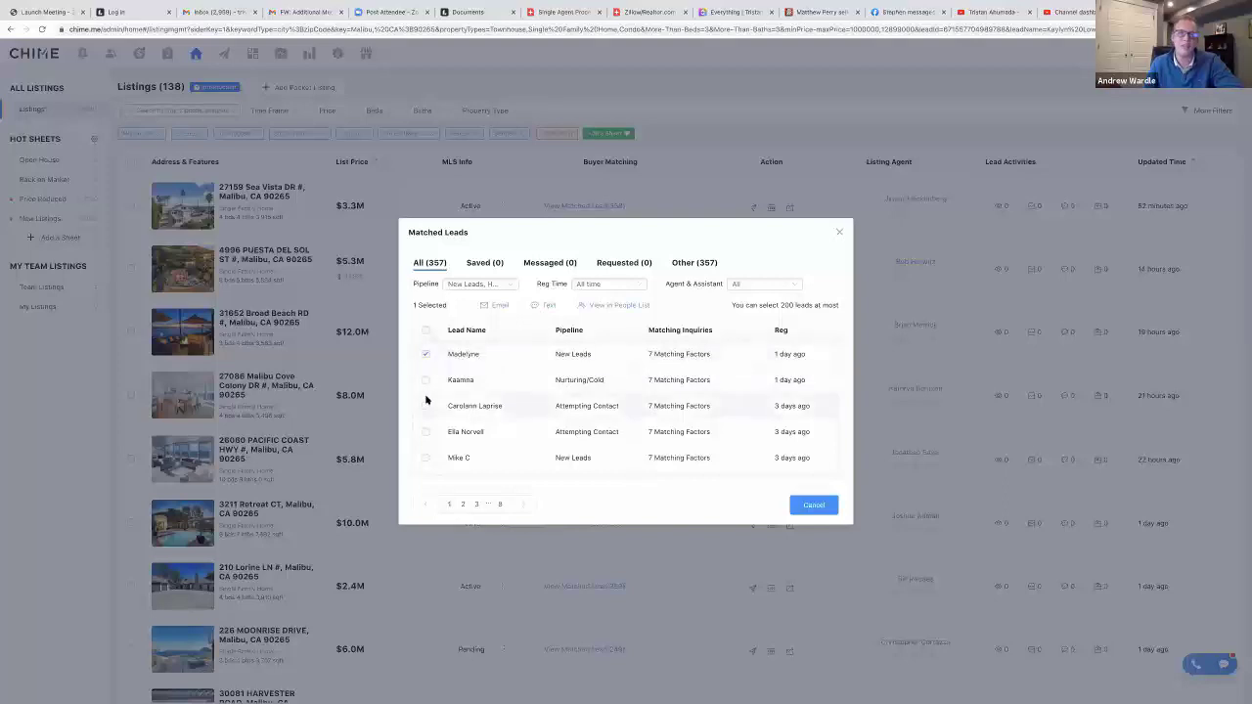
Preview a Mass Text, browsing personal and team templates and variables, then close it unsent.
{"action": "left_click", "coordinate": [544, 304]}
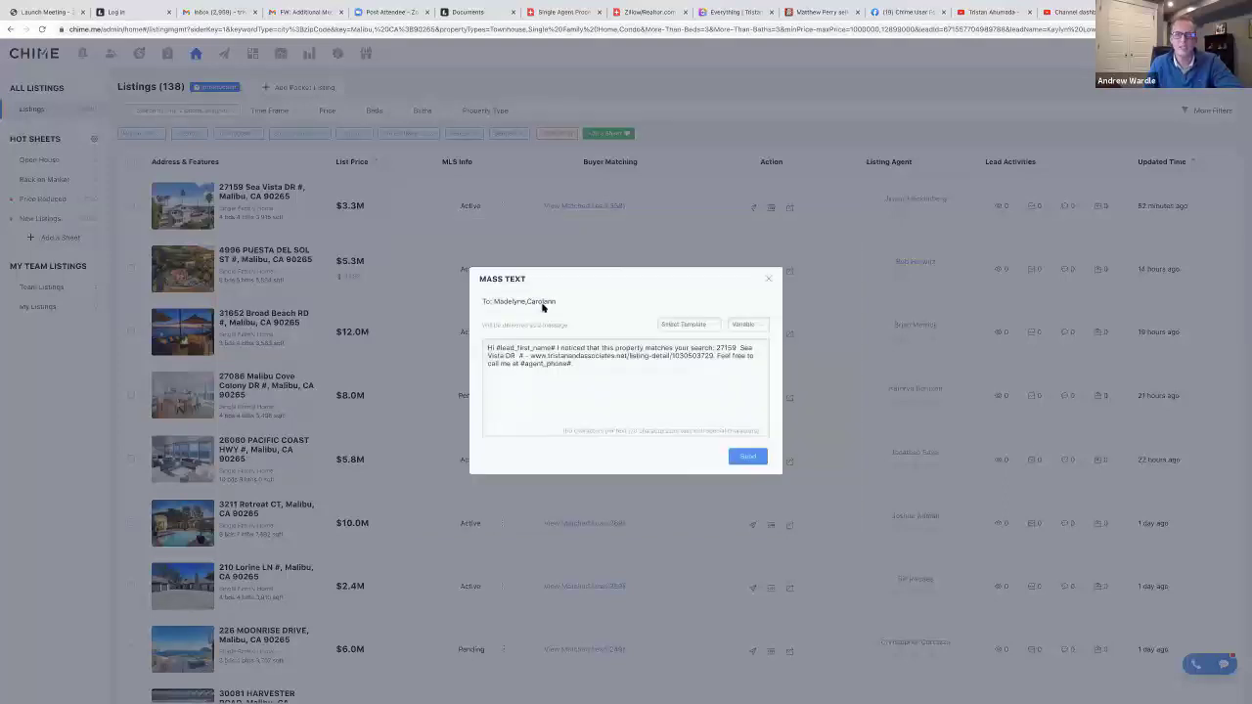
{"action": "left_click", "coordinate": [702, 328]}
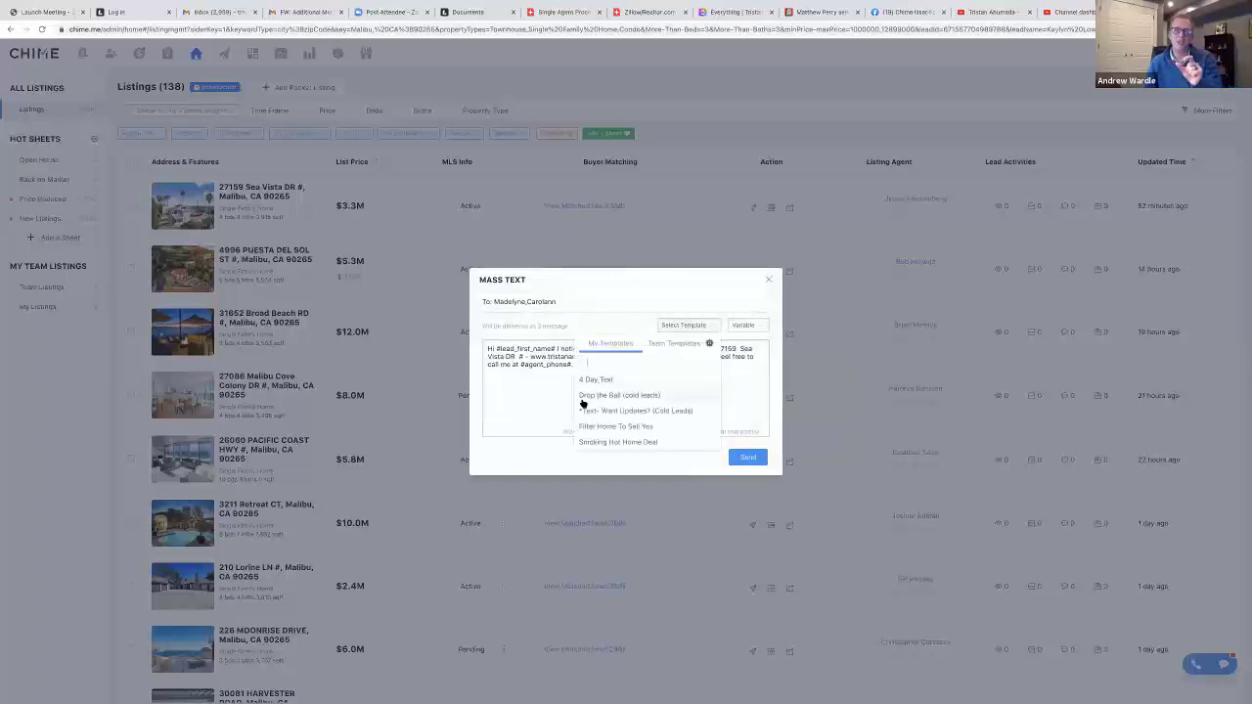
{"action": "left_click", "coordinate": [542, 400]}
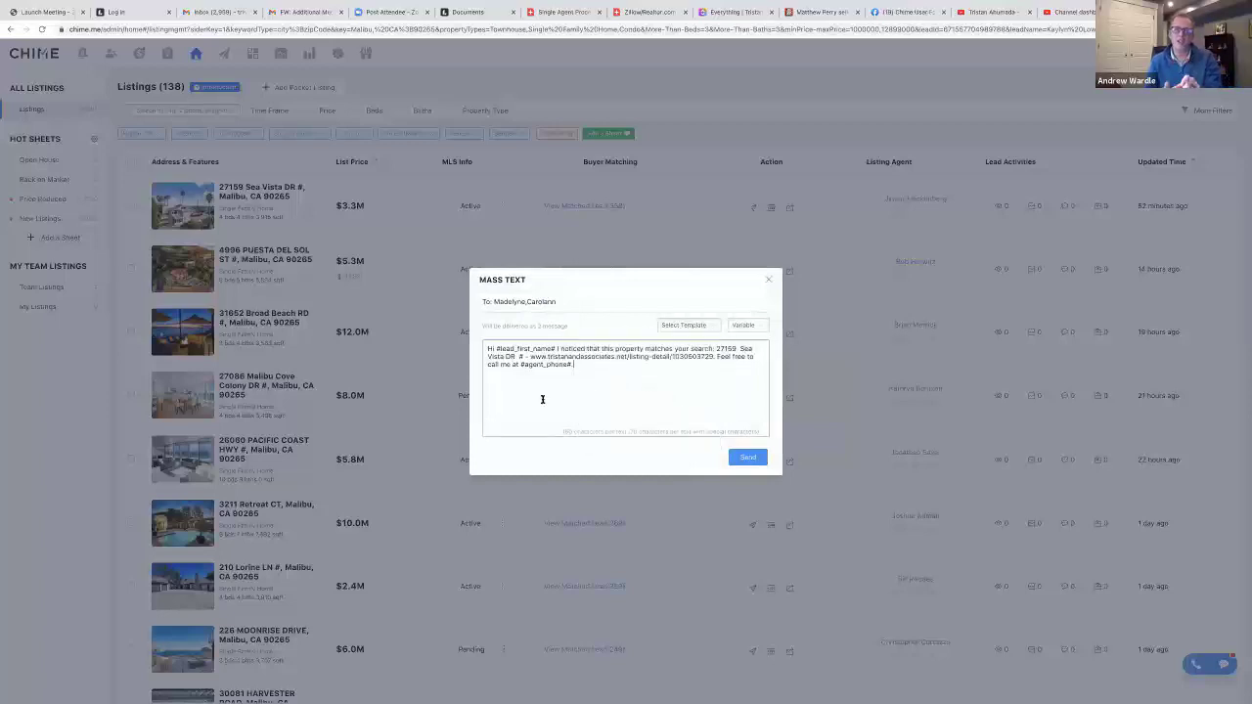
{"action": "left_click", "coordinate": [749, 326]}
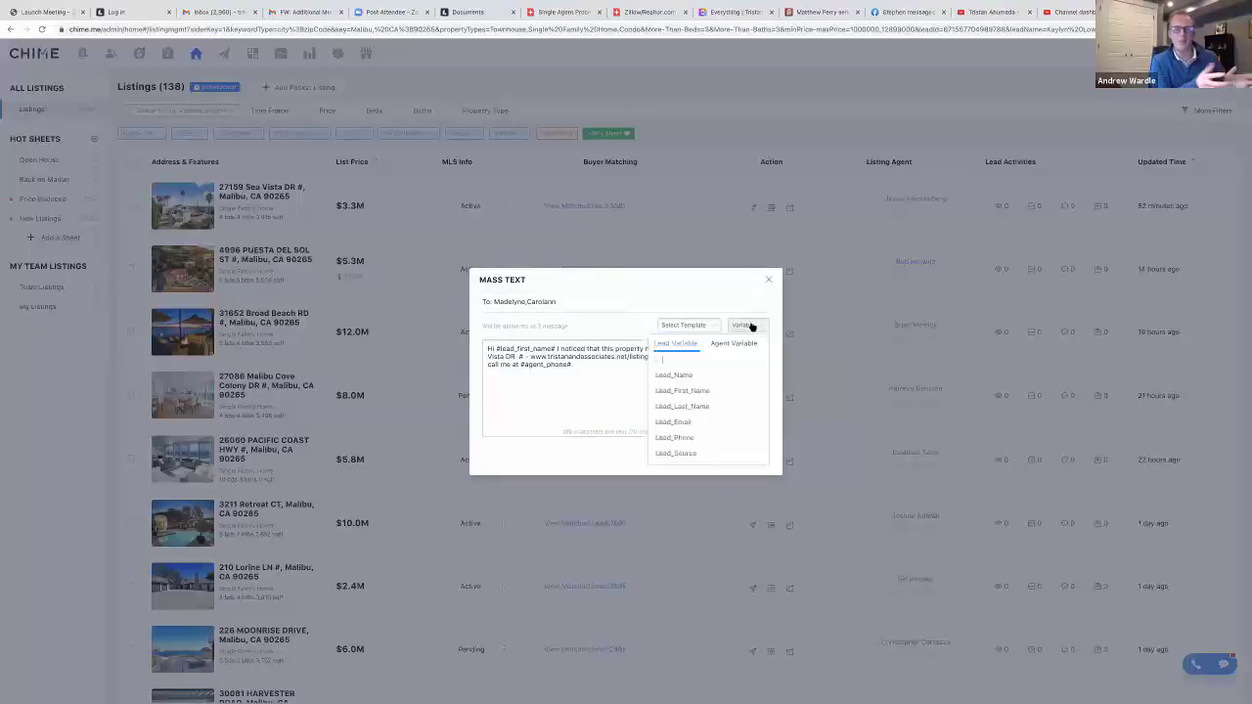
{"action": "left_click", "coordinate": [522, 382]}
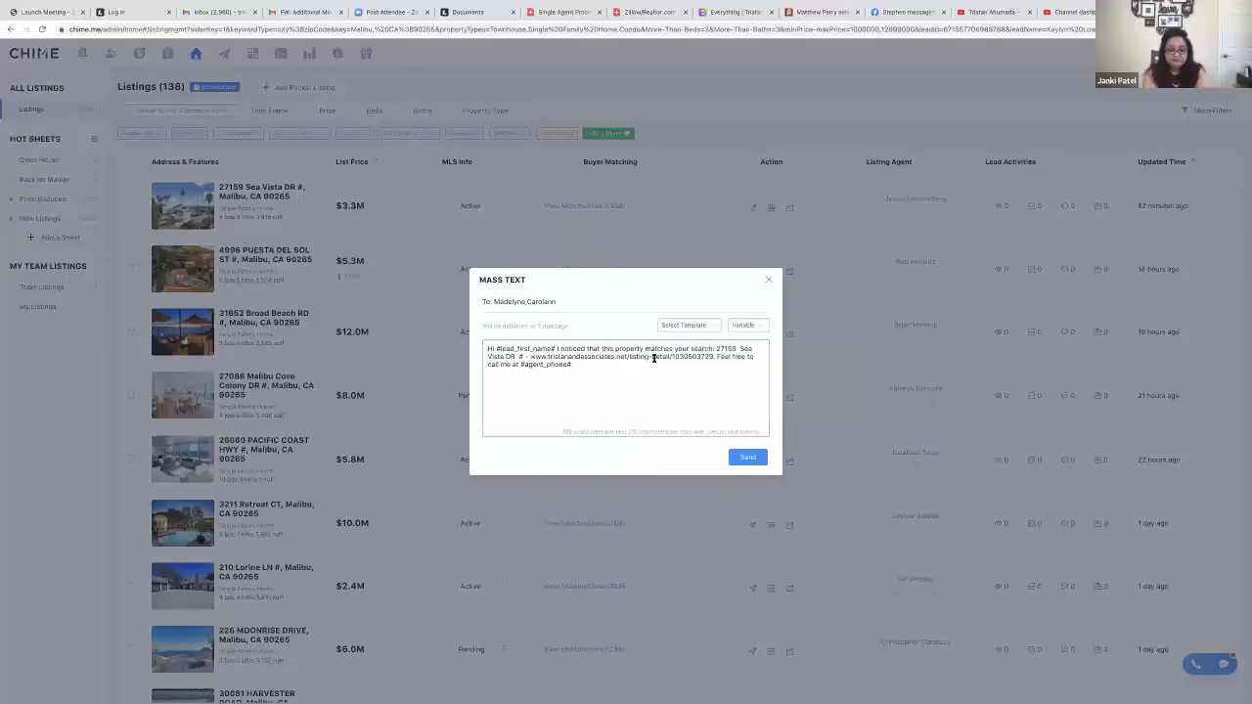
{"action": "left_click", "coordinate": [769, 282]}
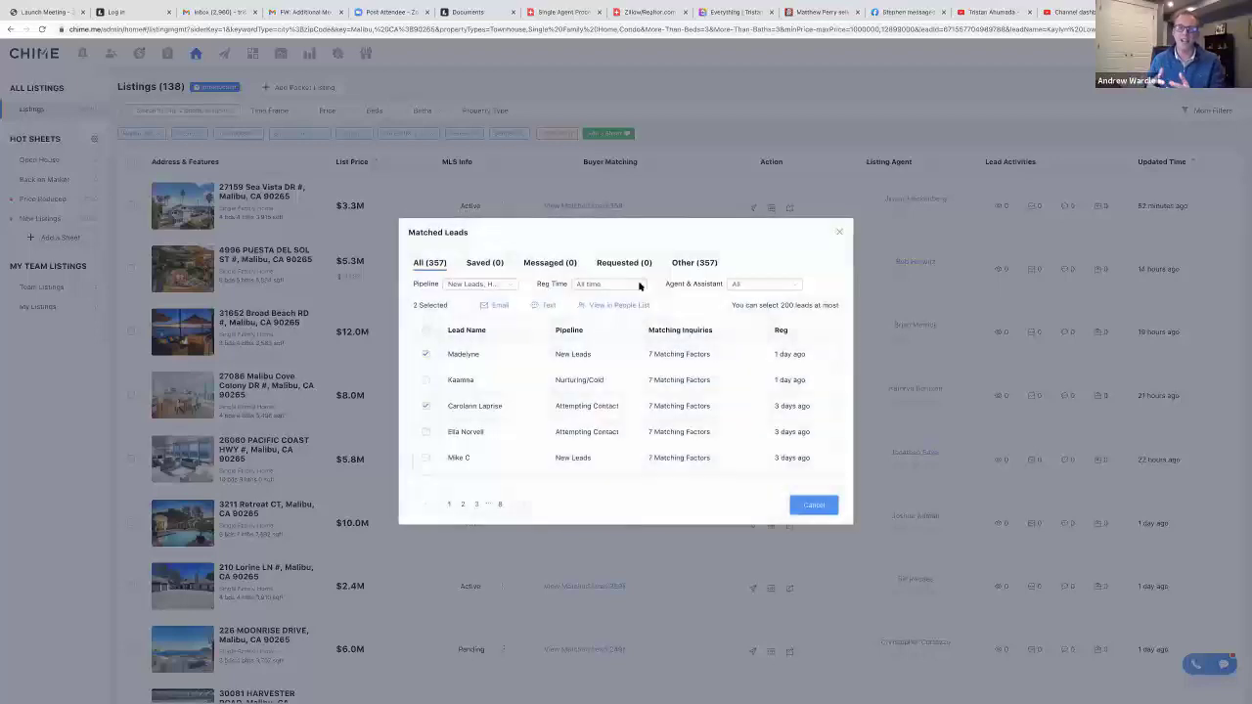
Deselect all chosen leads and close the Matched Leads dialog.
{"action": "scroll", "coordinate": [518, 369], "scroll_direction": "down", "scroll_amount": 1}
{"action": "left_click", "coordinate": [425, 384]}
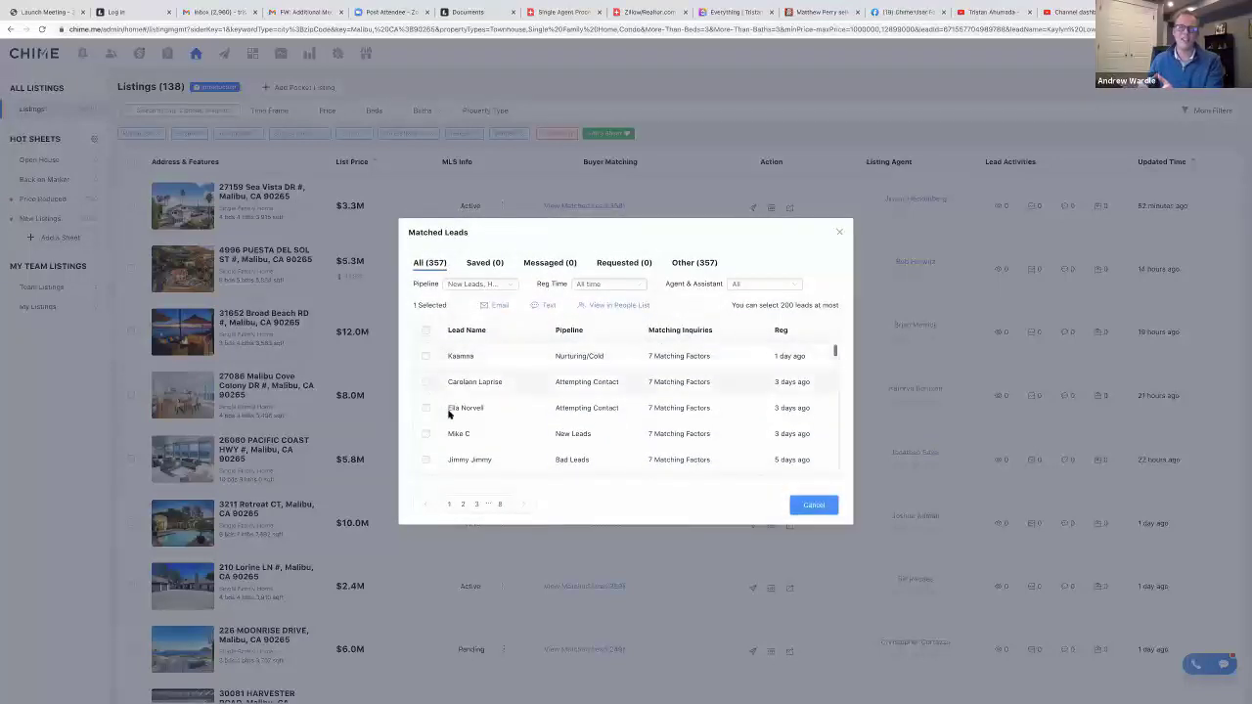
{"action": "scroll", "coordinate": [448, 408], "scroll_direction": "up", "scroll_amount": 1}
{"action": "left_click", "coordinate": [427, 357]}
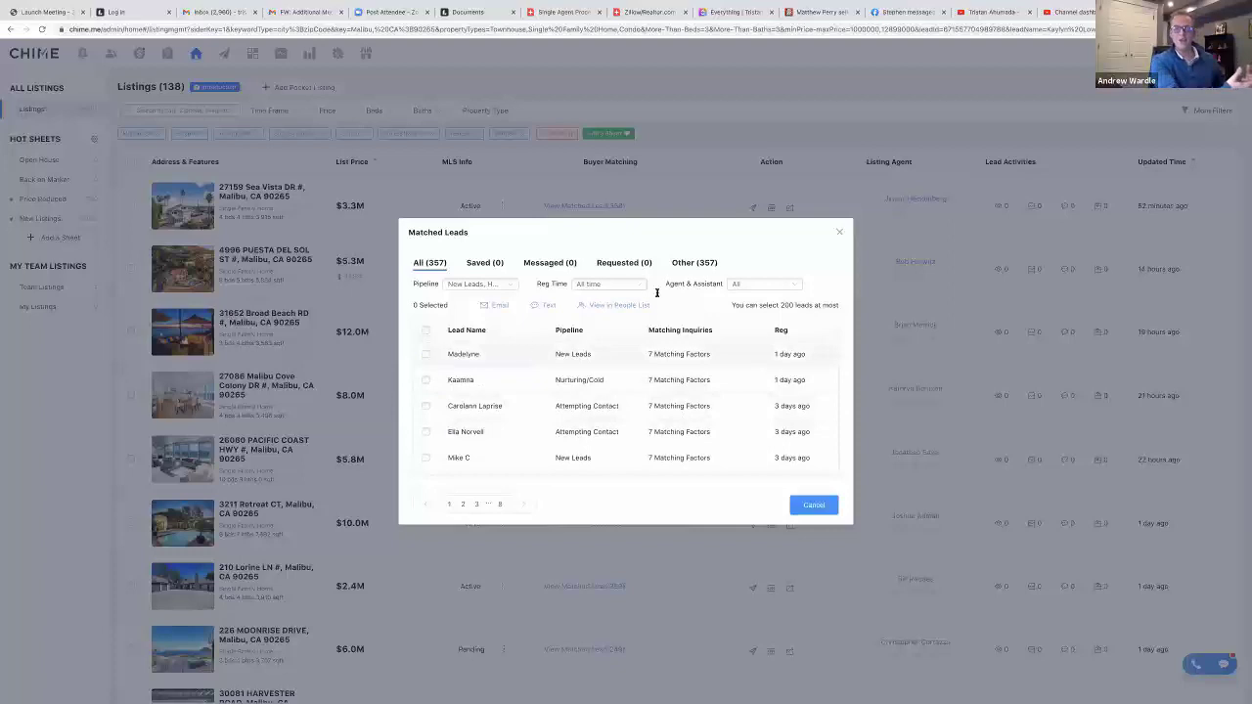
{"action": "left_click", "coordinate": [838, 234]}
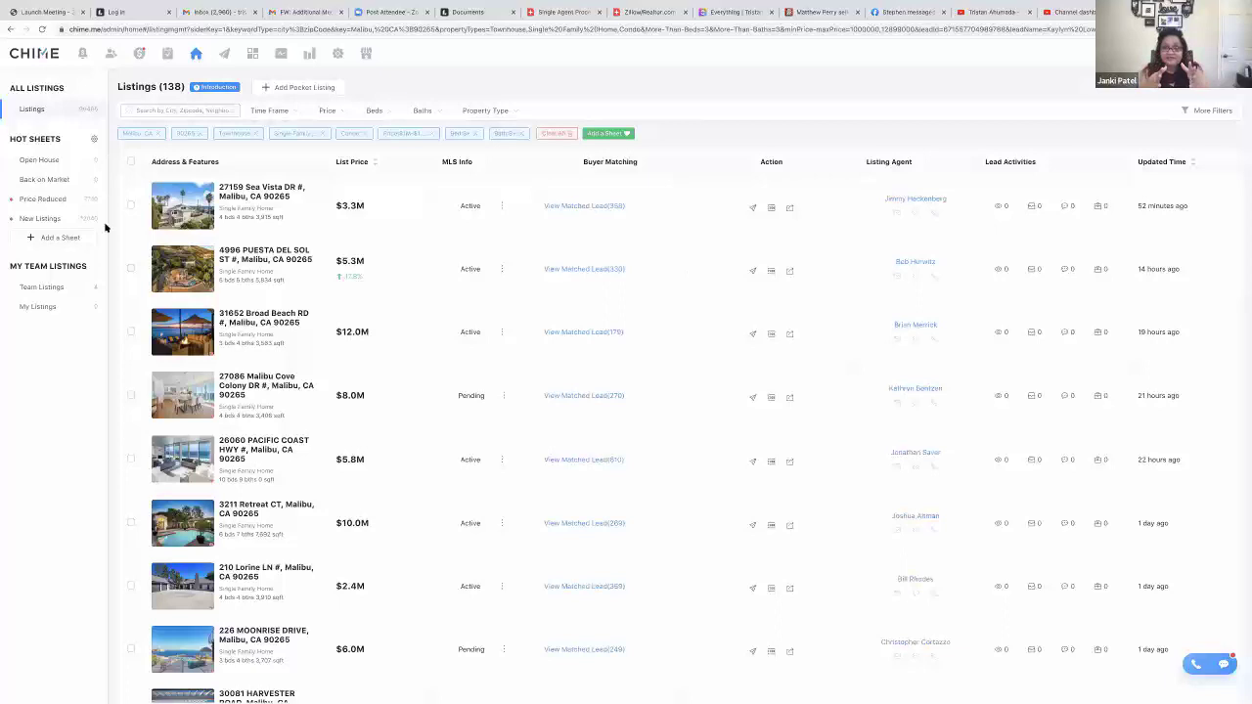
Filter leads to Hot, then New Leads sorted by Lead Score, then open the Campaigns dashboard.
{"action": "left_click", "coordinate": [108, 54]}
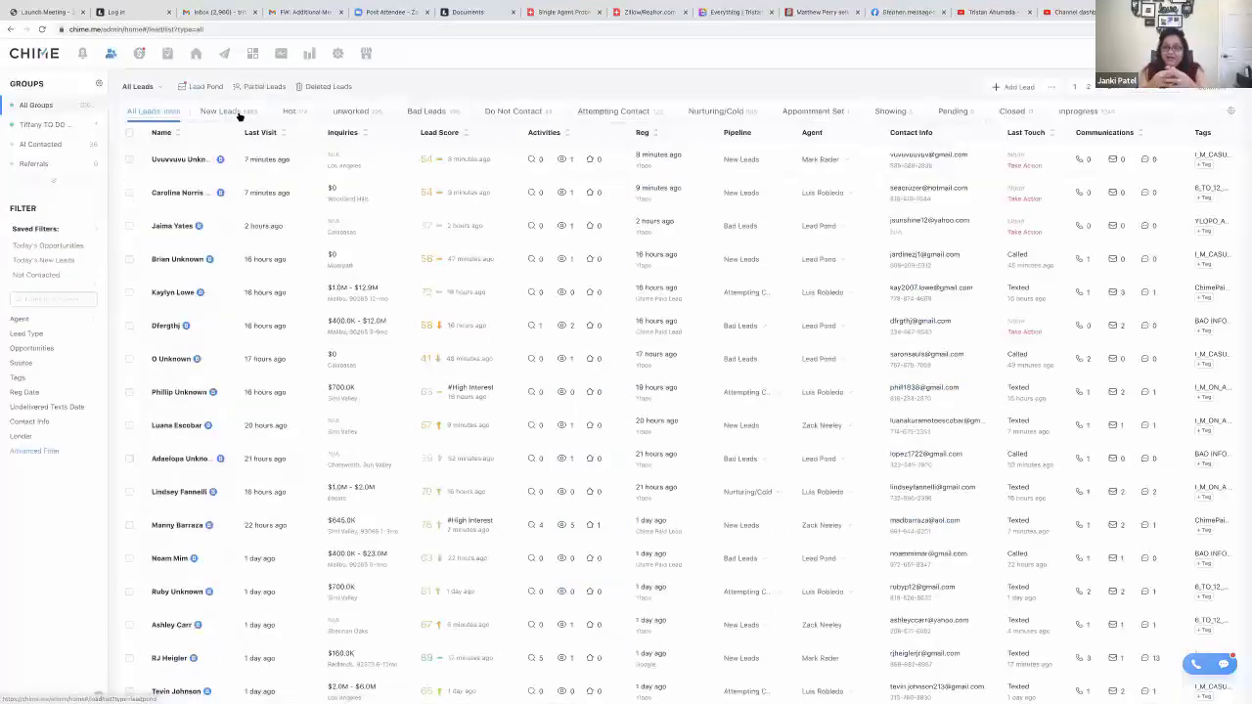
{"action": "left_click", "coordinate": [292, 111]}
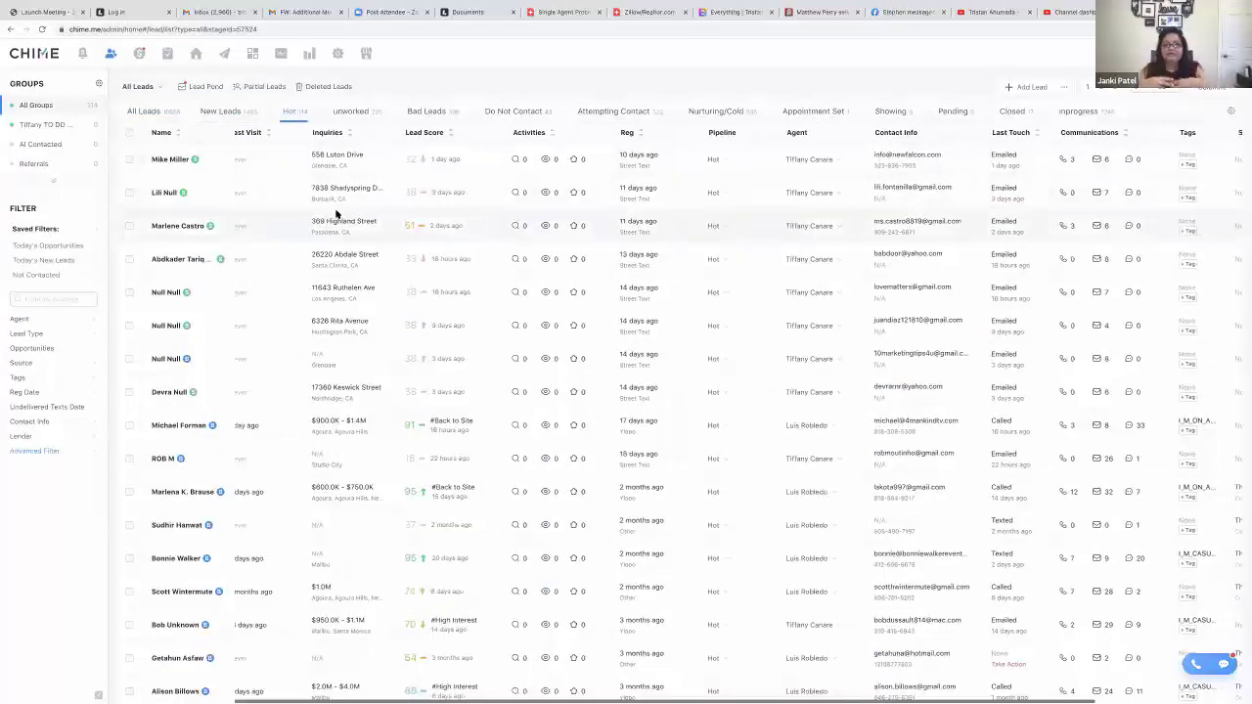
{"action": "left_click", "coordinate": [226, 113]}
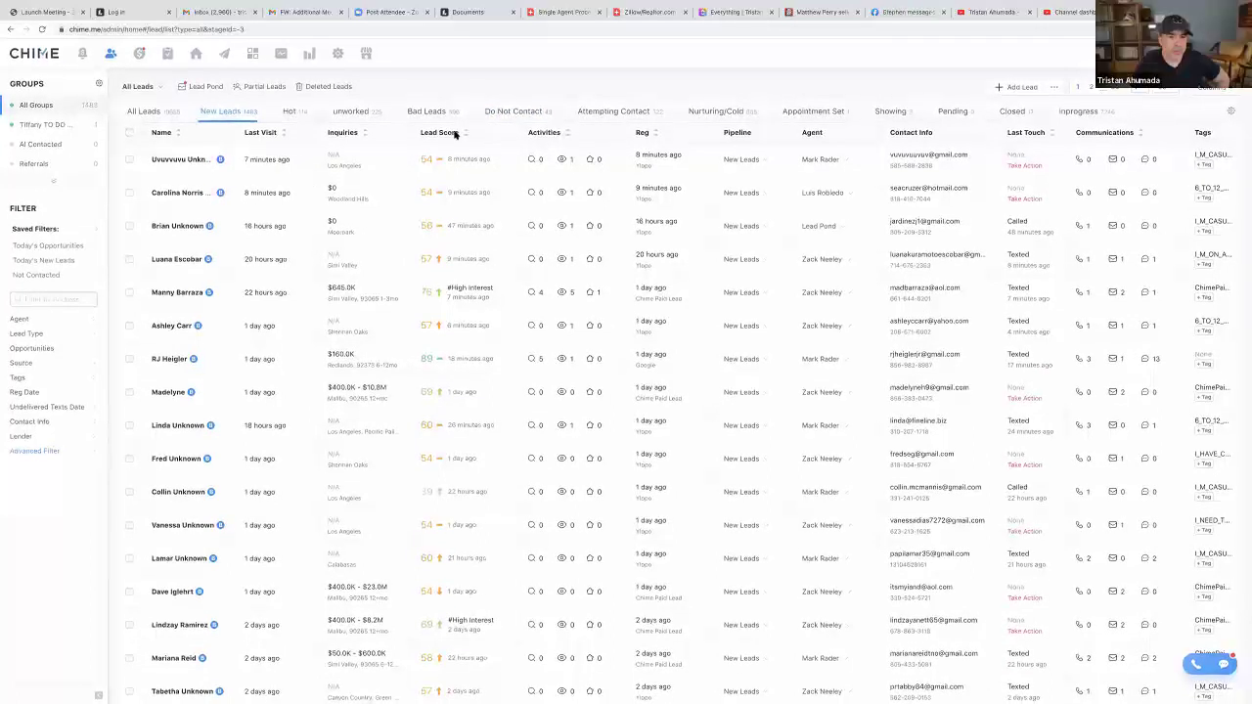
{"action": "left_click", "coordinate": [219, 113]}
{"action": "left_click", "coordinate": [462, 133]}
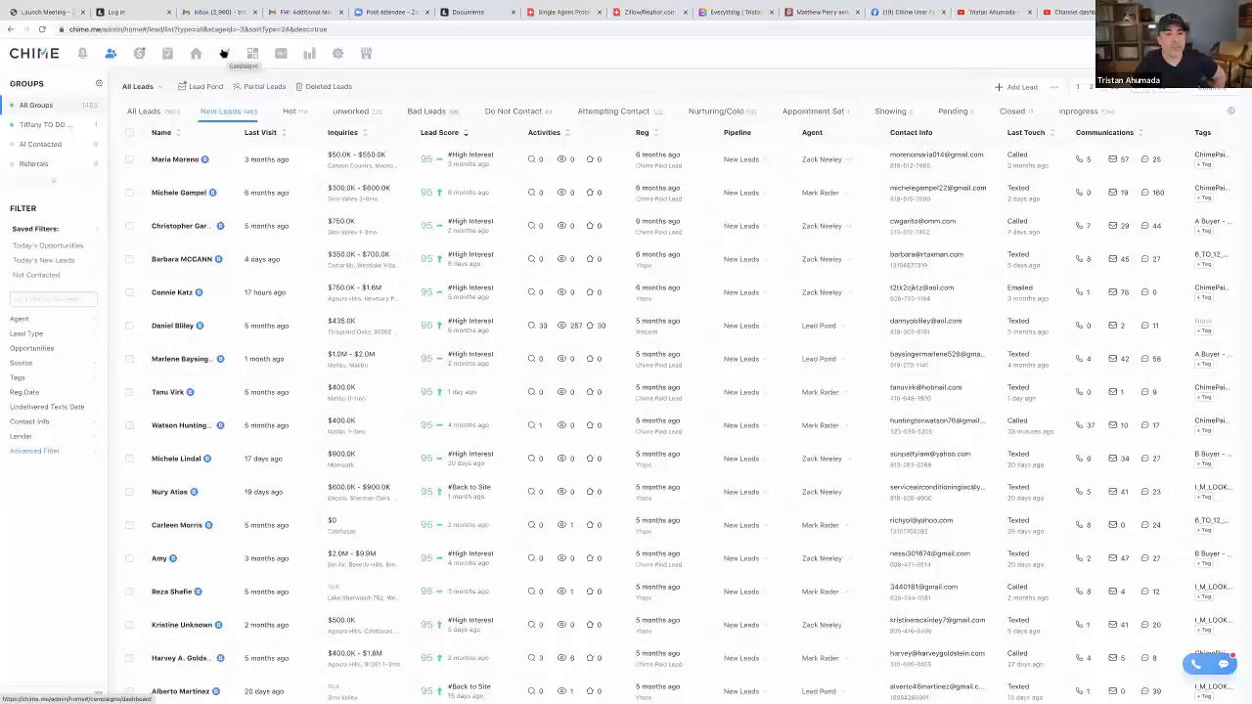
{"action": "left_click", "coordinate": [225, 55]}
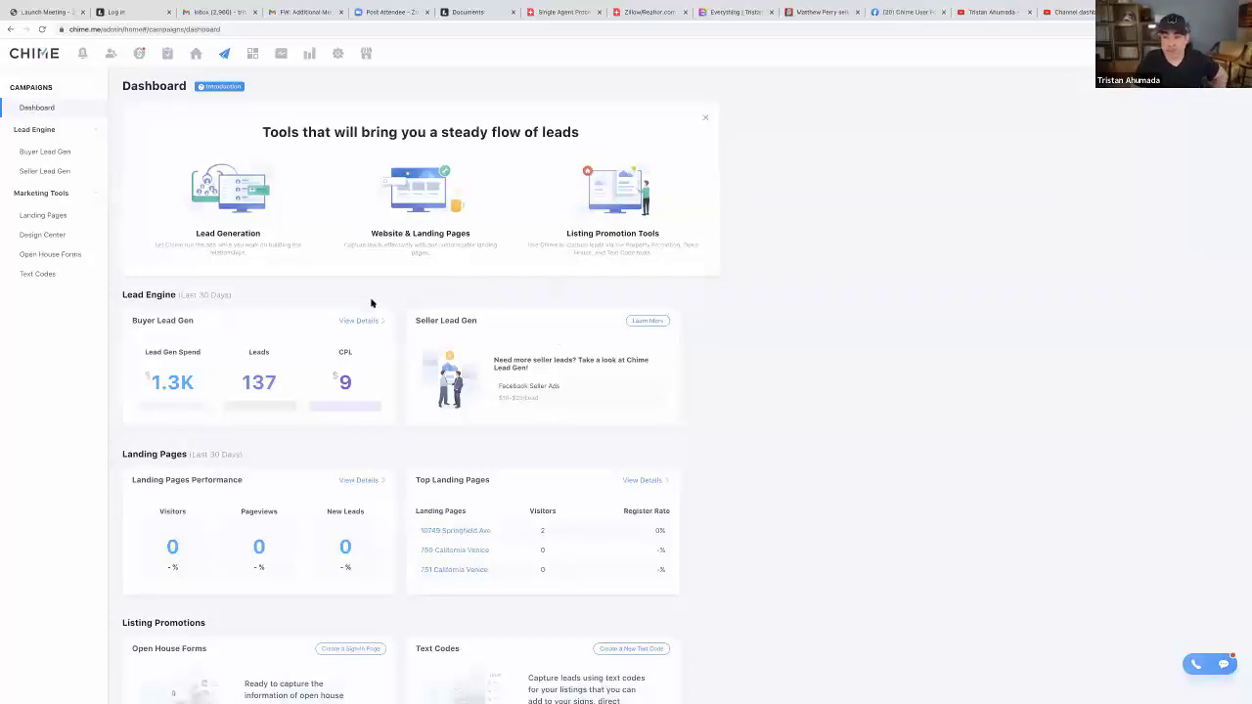
Review the Buyer Lead Gen campaign details, then return to the leads list and Team Dashboard.
{"action": "scroll", "coordinate": [157, 310], "scroll_direction": "down", "scroll_amount": 1}
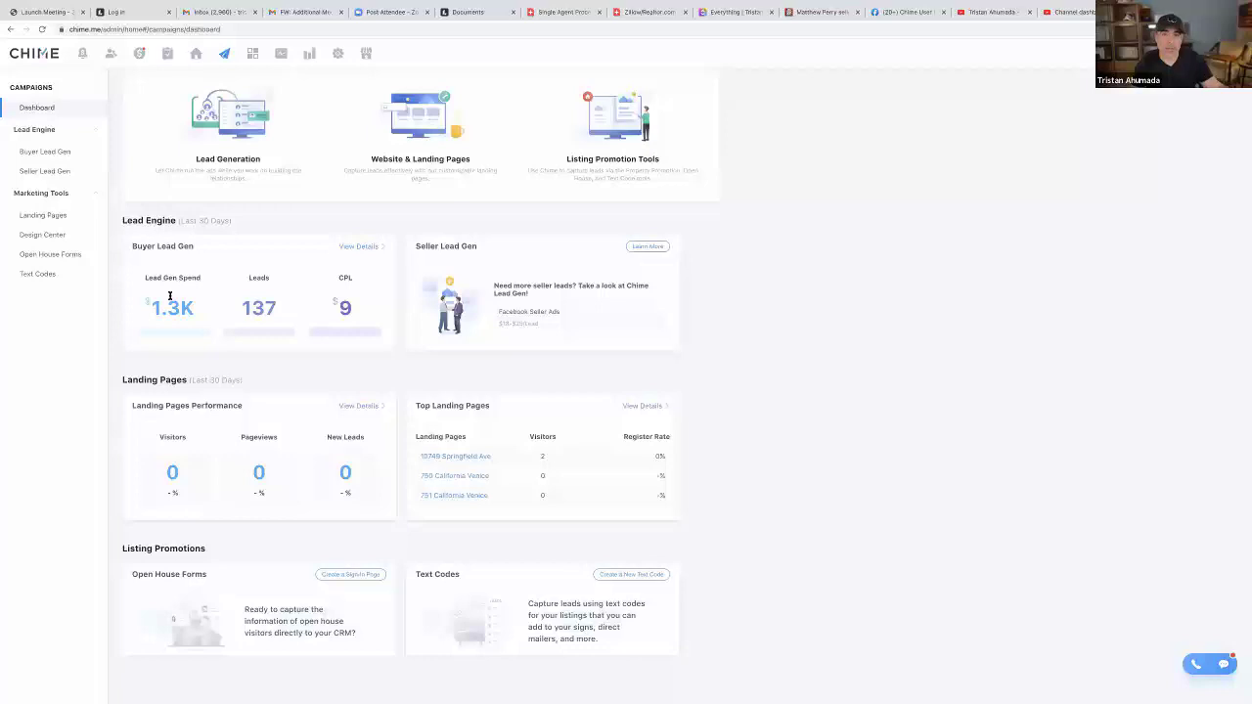
{"action": "left_click", "coordinate": [358, 247]}
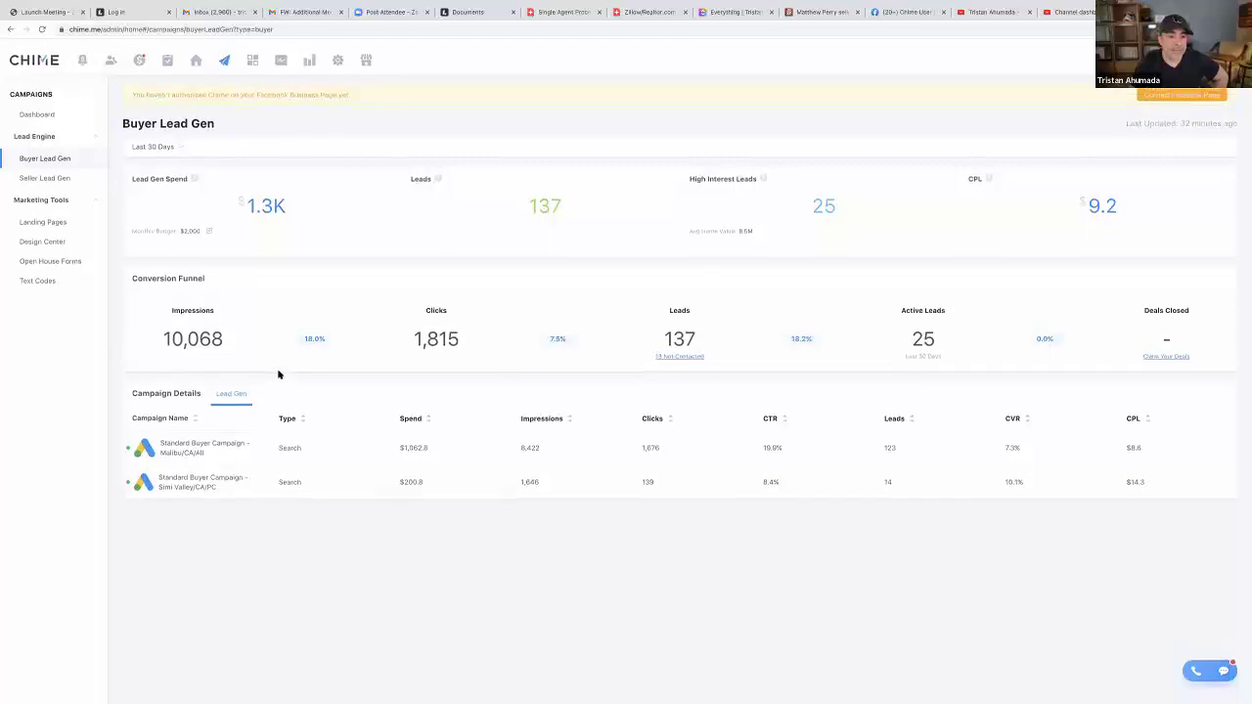
{"action": "left_click", "coordinate": [111, 54]}
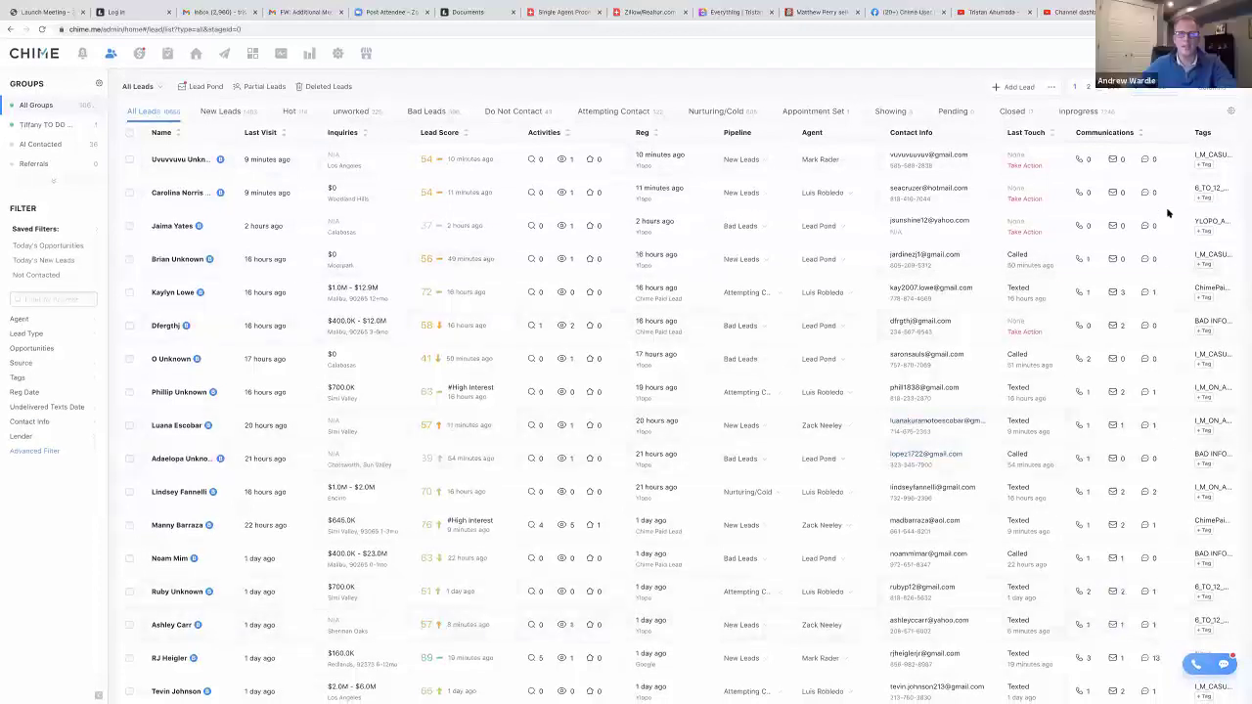
{"action": "left_click", "coordinate": [43, 55]}
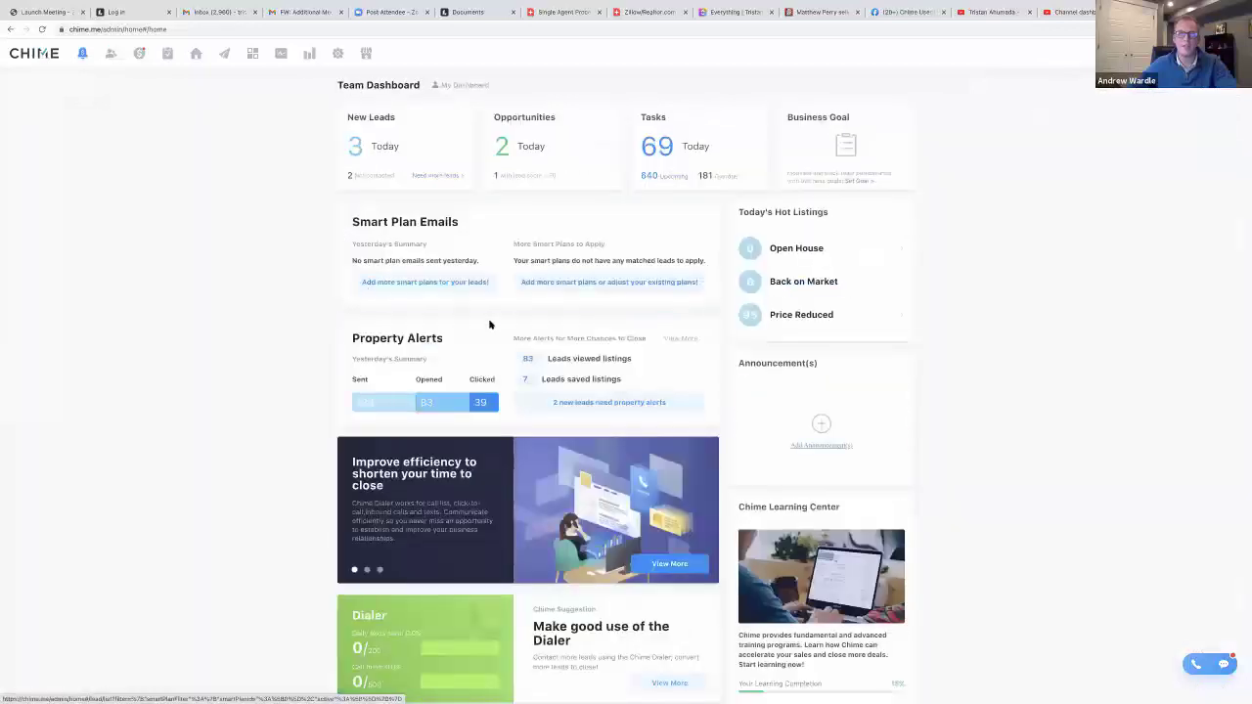
Scroll through the Team Dashboard's new leads, opportunities and tasks for today.
{"action": "scroll", "coordinate": [489, 323], "scroll_direction": "down", "scroll_amount": 2}
{"action": "scroll", "coordinate": [490, 324], "scroll_direction": "up", "scroll_amount": 2}
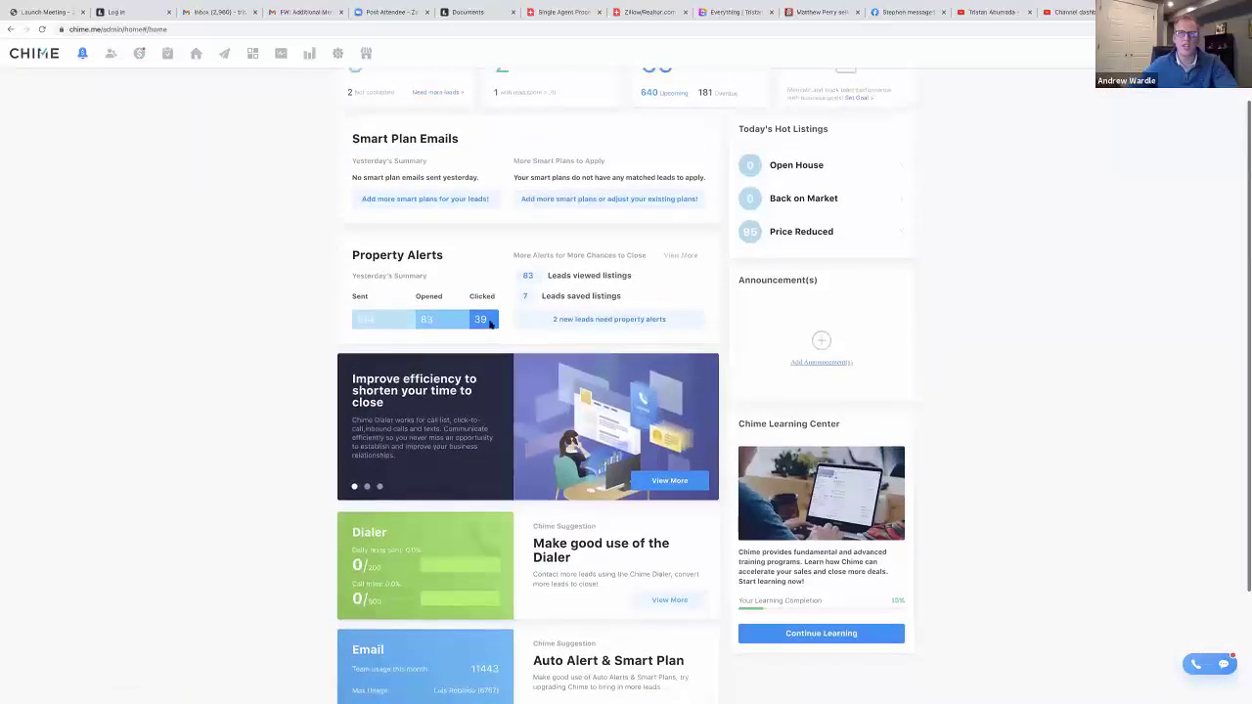
{"action": "scroll", "coordinate": [490, 325], "scroll_direction": "up", "scroll_amount": 1}
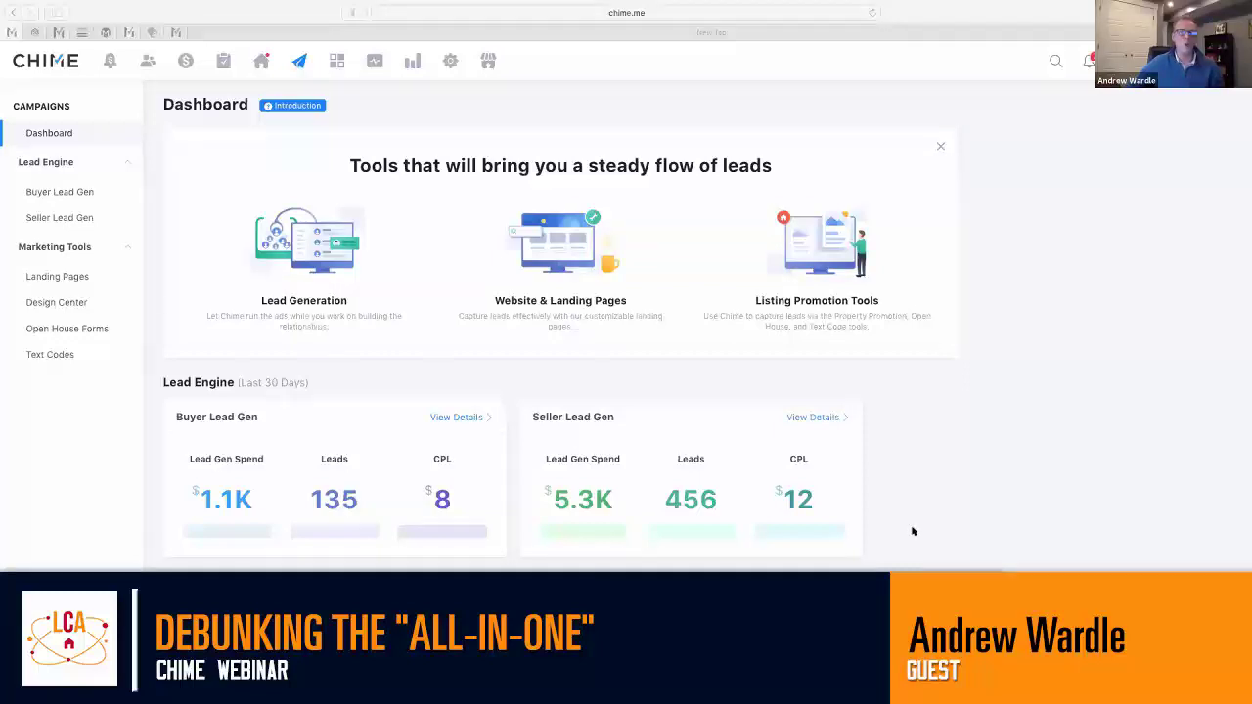
Scroll the Campaigns dashboard and open the Seller Lead Gen results from the sidebar.
{"action": "scroll", "coordinate": [914, 531], "scroll_direction": "down", "scroll_amount": 2}
{"action": "scroll", "coordinate": [914, 532], "scroll_direction": "down", "scroll_amount": 1}
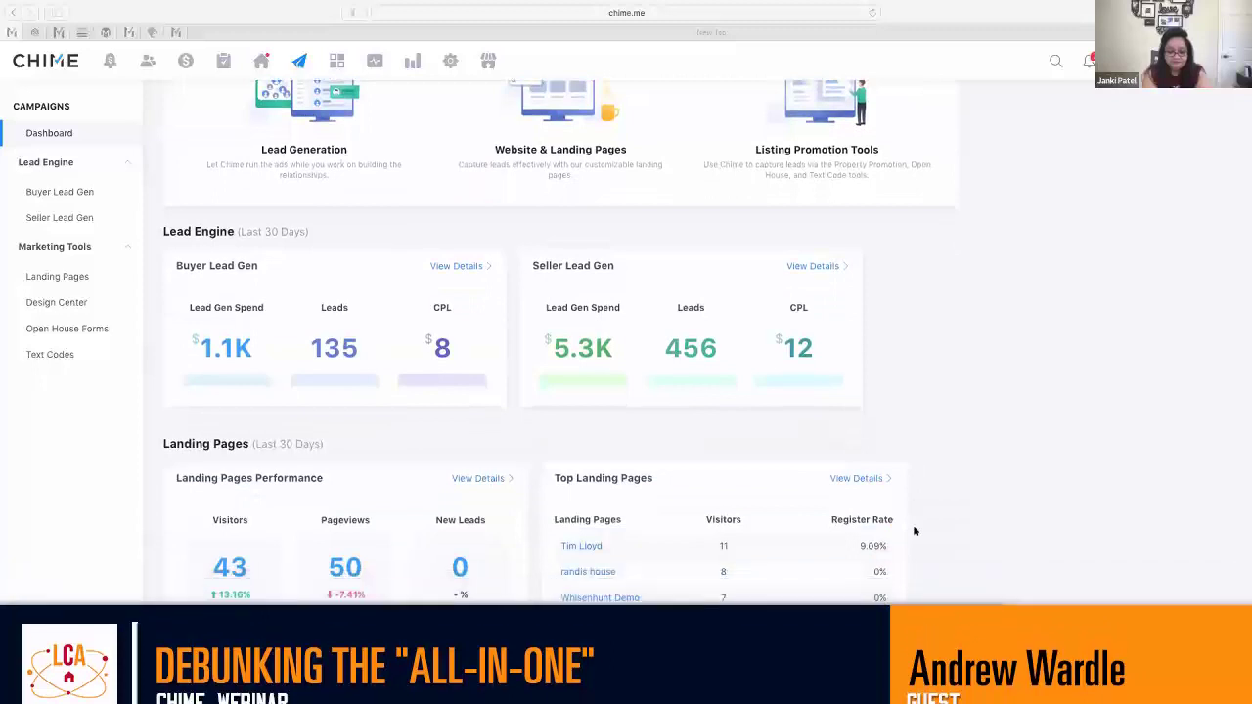
{"action": "left_click", "coordinate": [54, 219]}
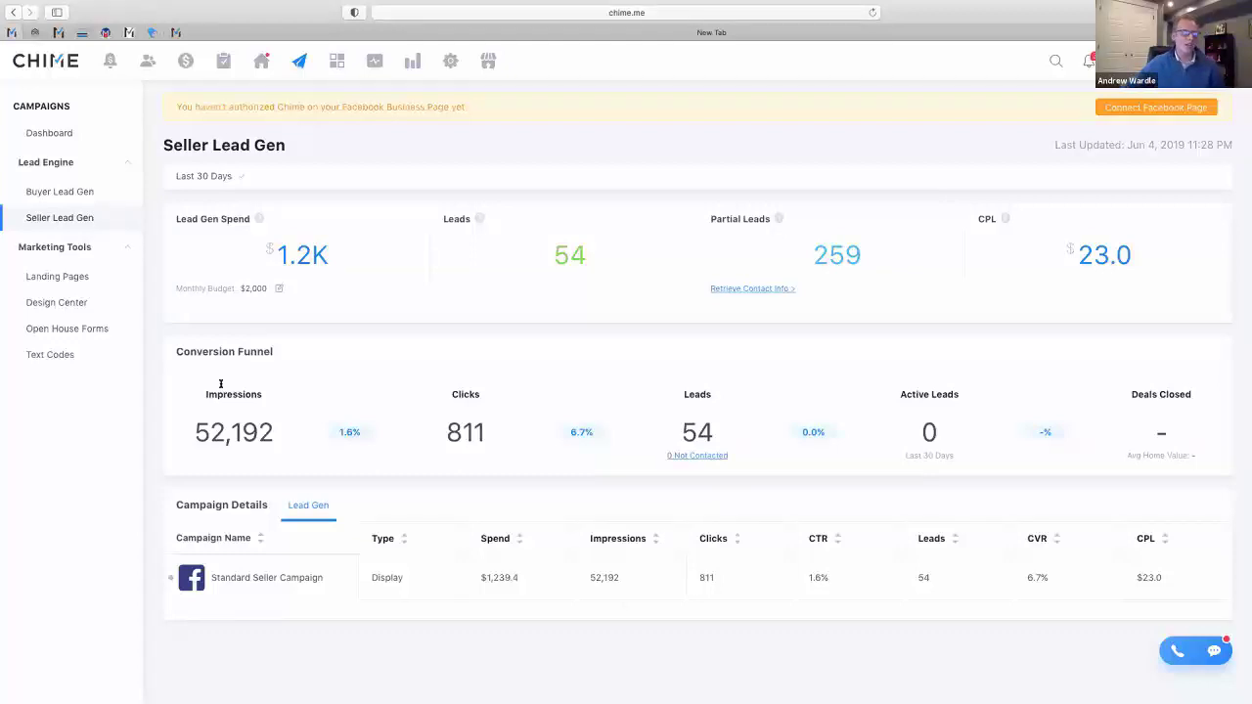
{"action": "left_click", "coordinate": [282, 577]}
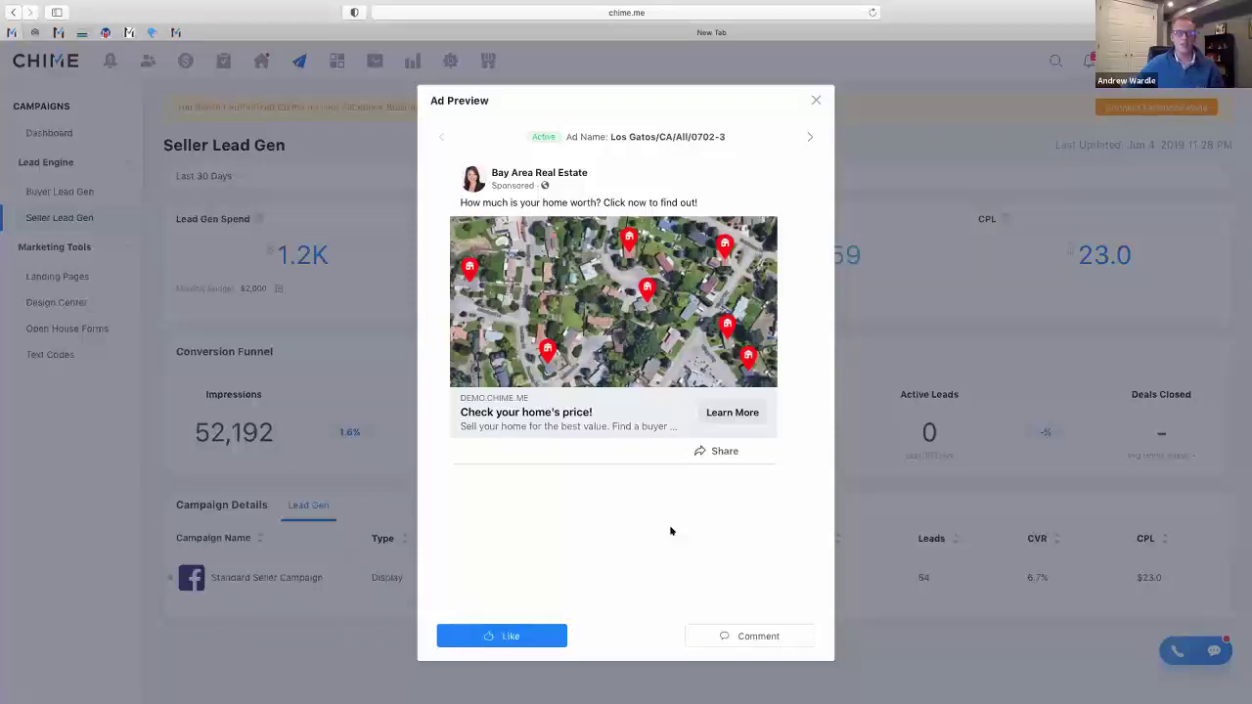
Close the Seller Lead Gen ad preview and go back to the All Leads list.
{"action": "left_click", "coordinate": [814, 100]}
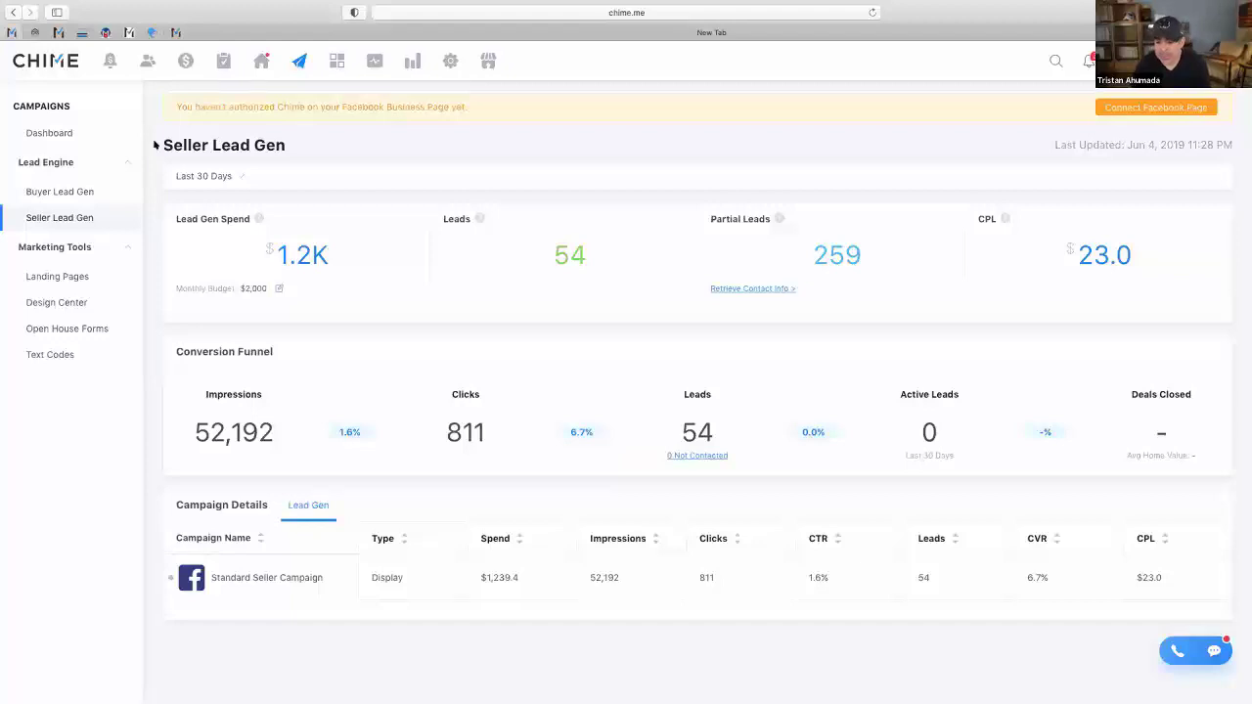
{"action": "left_click", "coordinate": [147, 62]}
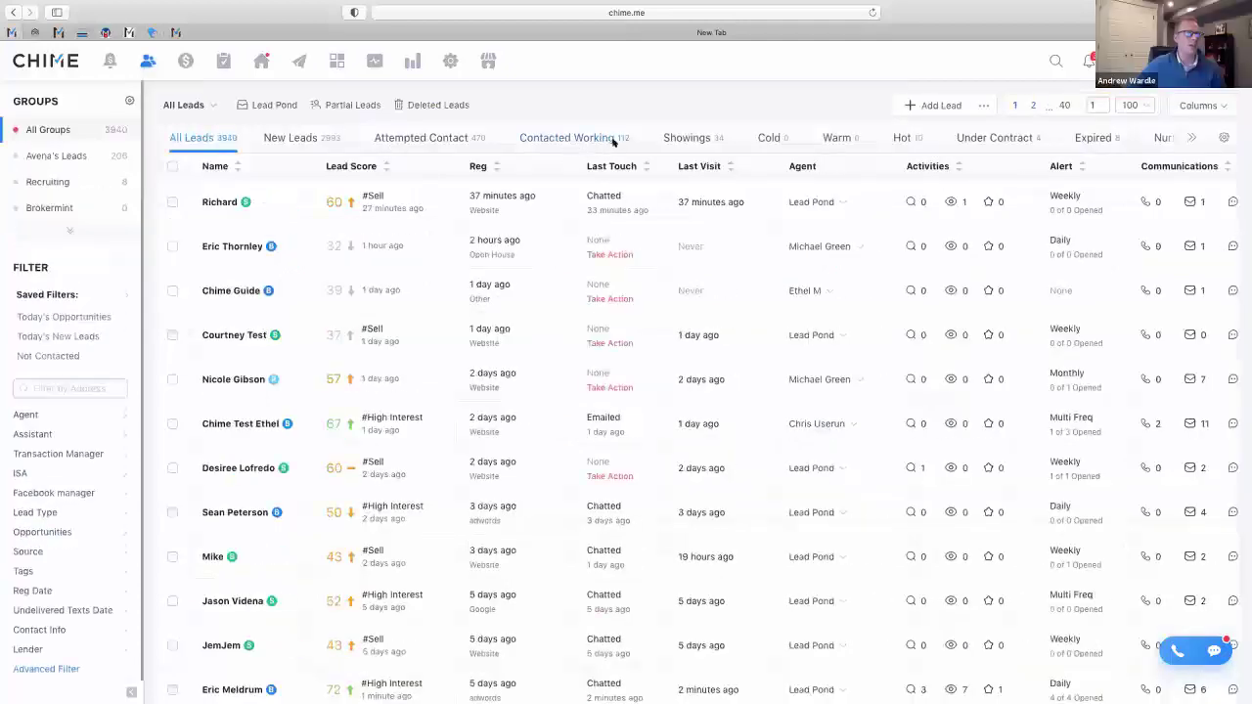
{"action": "left_click", "coordinate": [577, 138]}
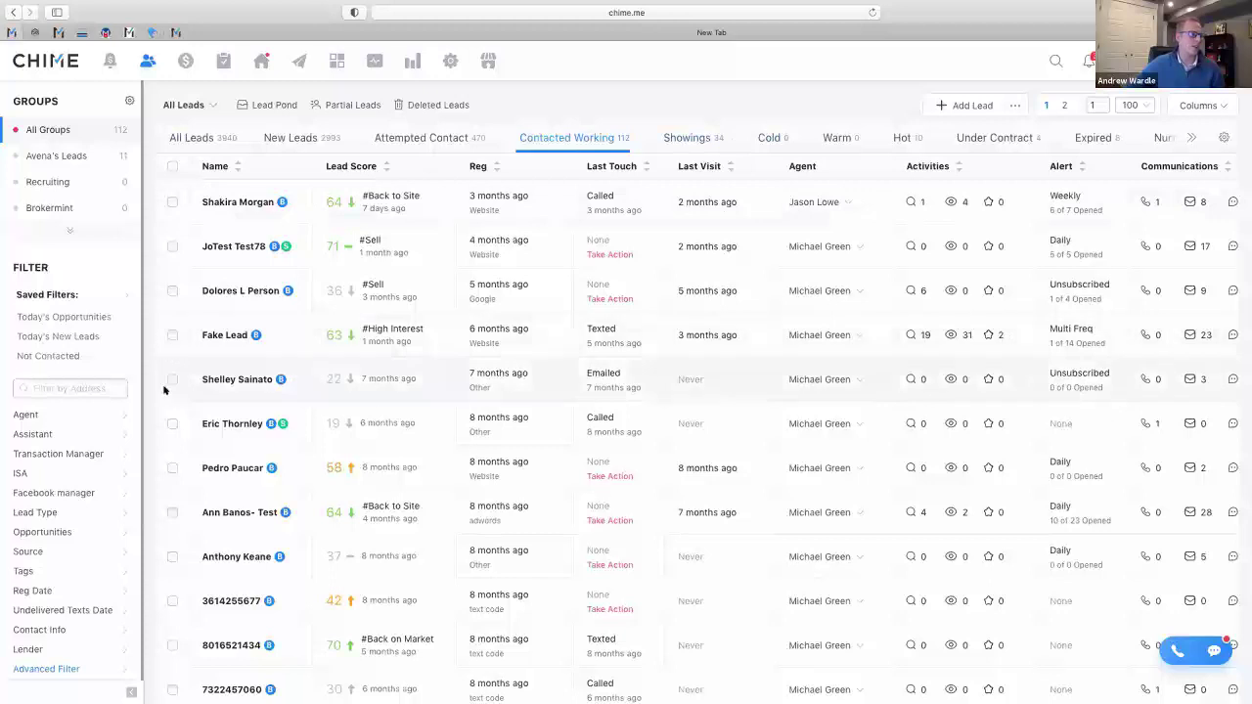
{"action": "left_click", "coordinate": [385, 167]}
{"action": "left_click", "coordinate": [172, 247]}
{"action": "left_click", "coordinate": [170, 294]}
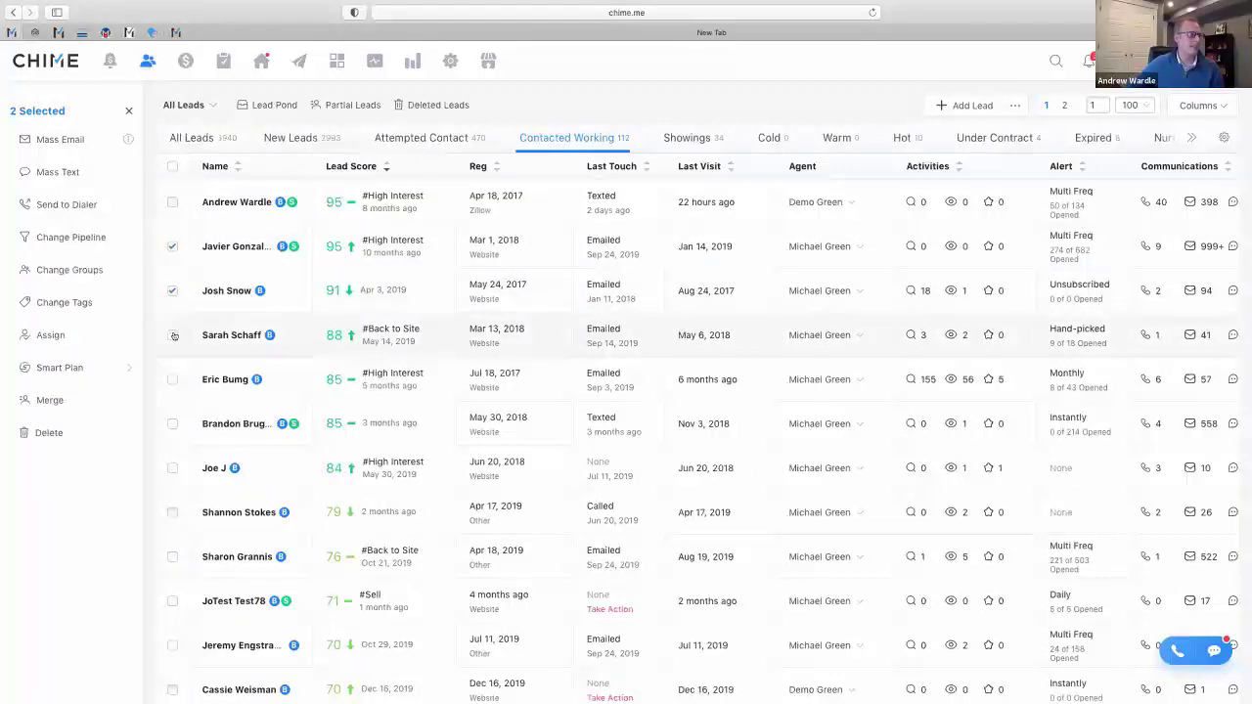
{"action": "left_click", "coordinate": [172, 335]}
{"action": "left_click", "coordinate": [172, 379]}
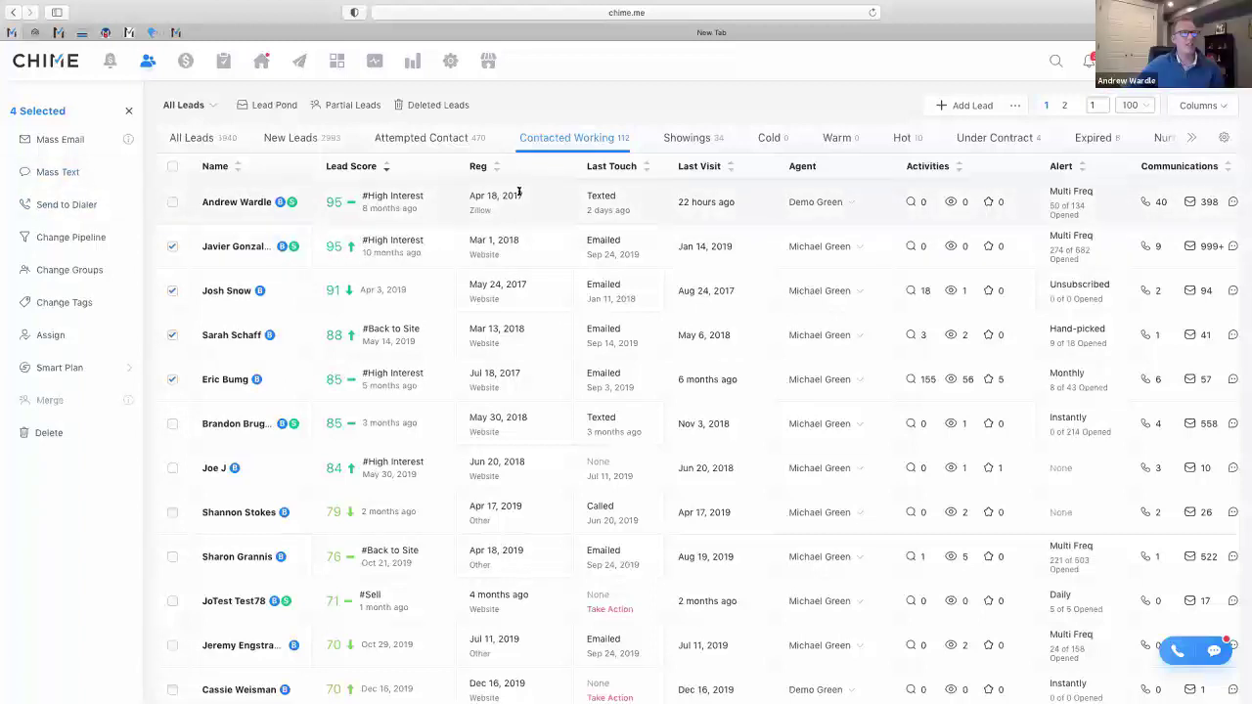
{"action": "left_click_drag", "start_coordinate": [523, 196], "coordinate": [464, 196]}
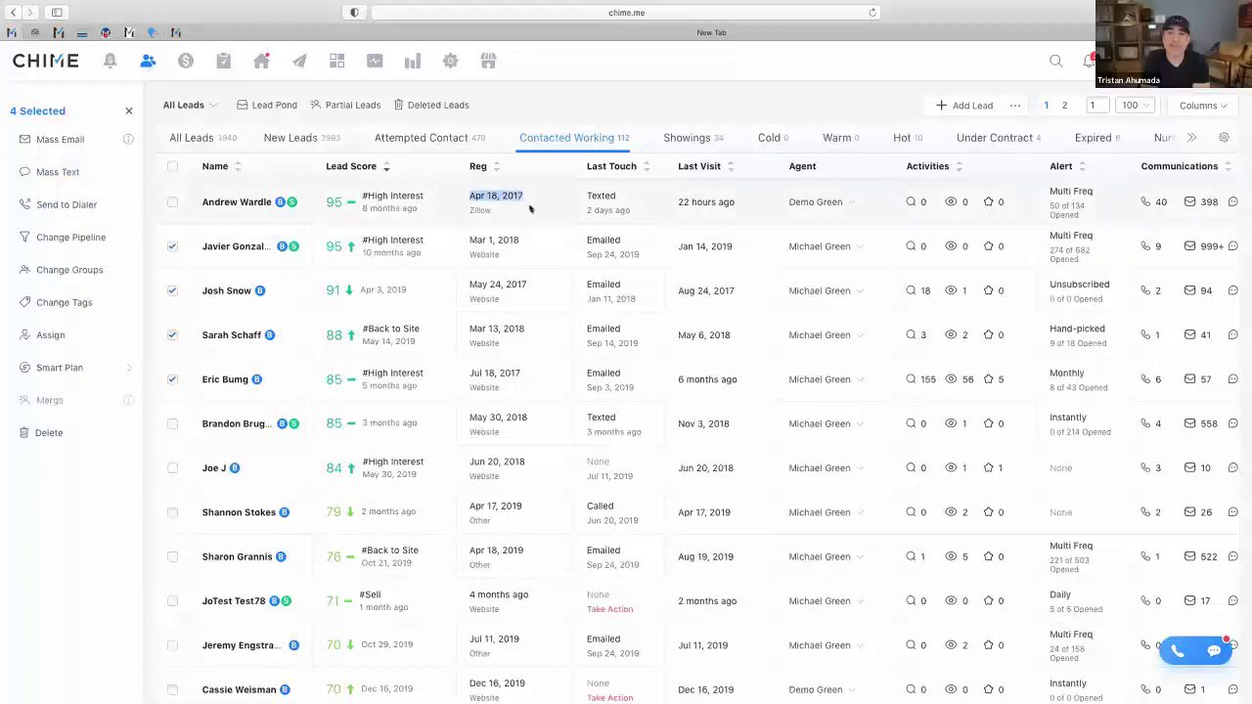
{"action": "left_click", "coordinate": [529, 209]}
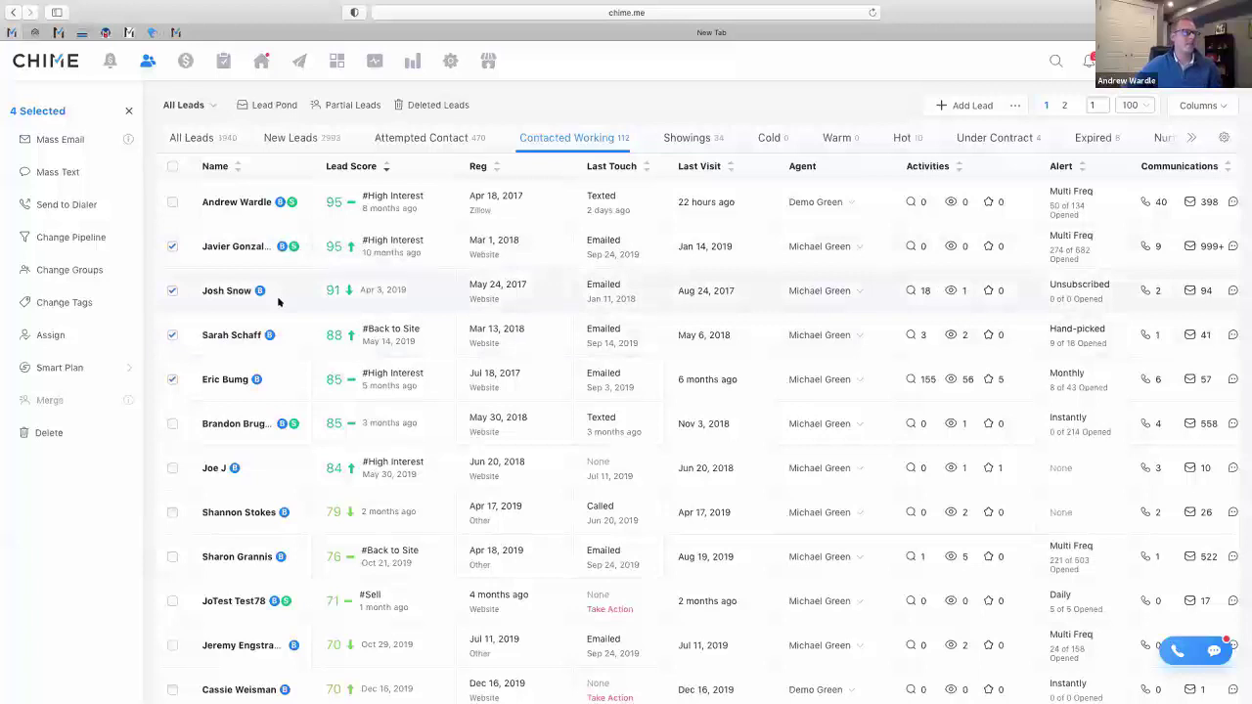
{"action": "left_click", "coordinate": [59, 173]}
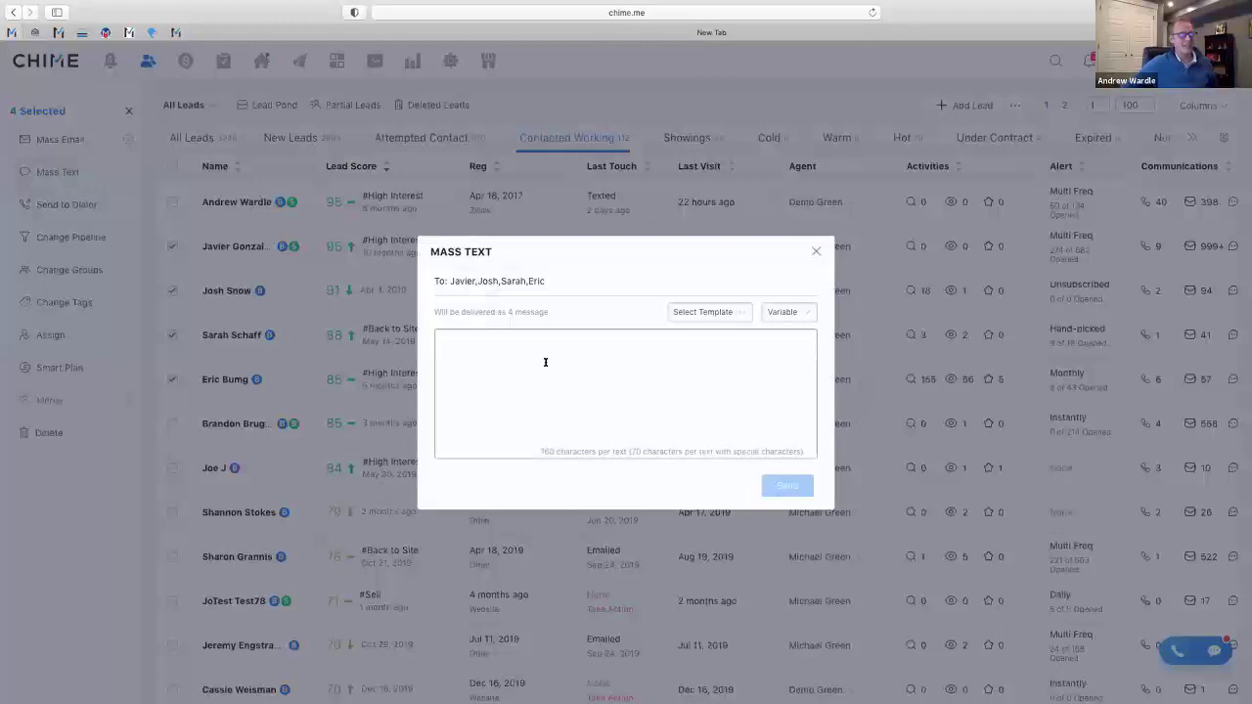
{"action": "type", "text": "Hi"}
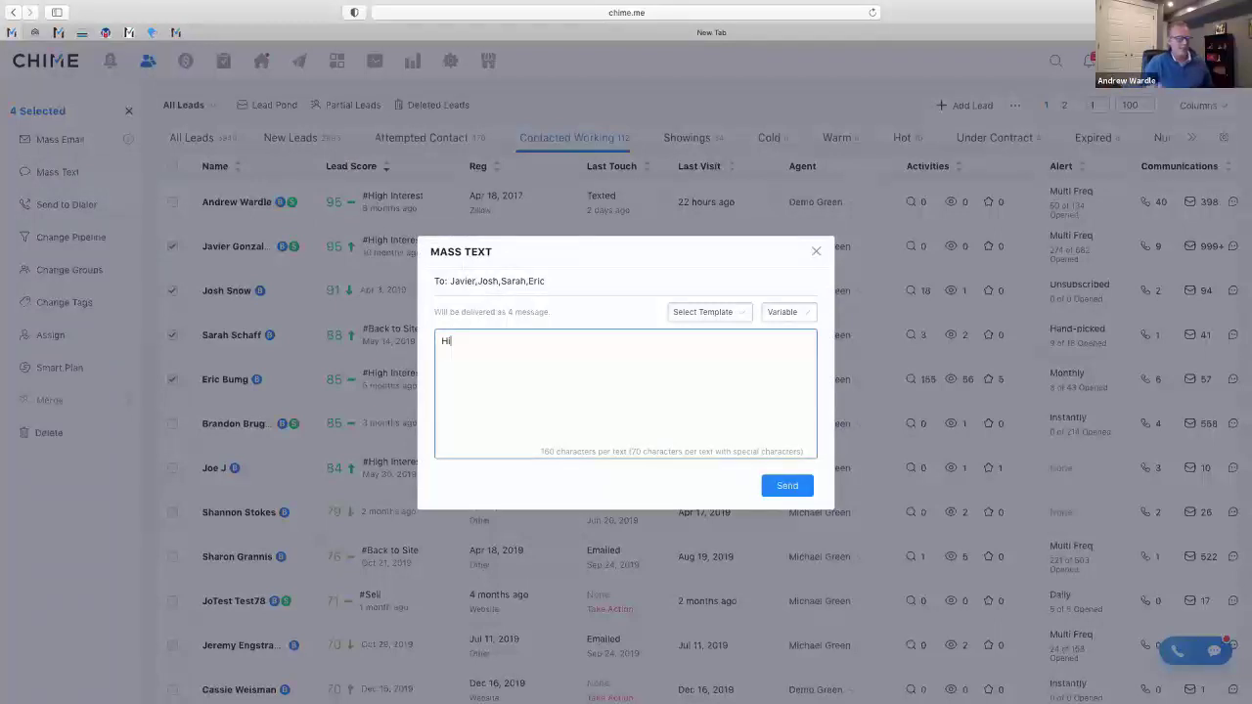
{"action": "left_click", "coordinate": [783, 312]}
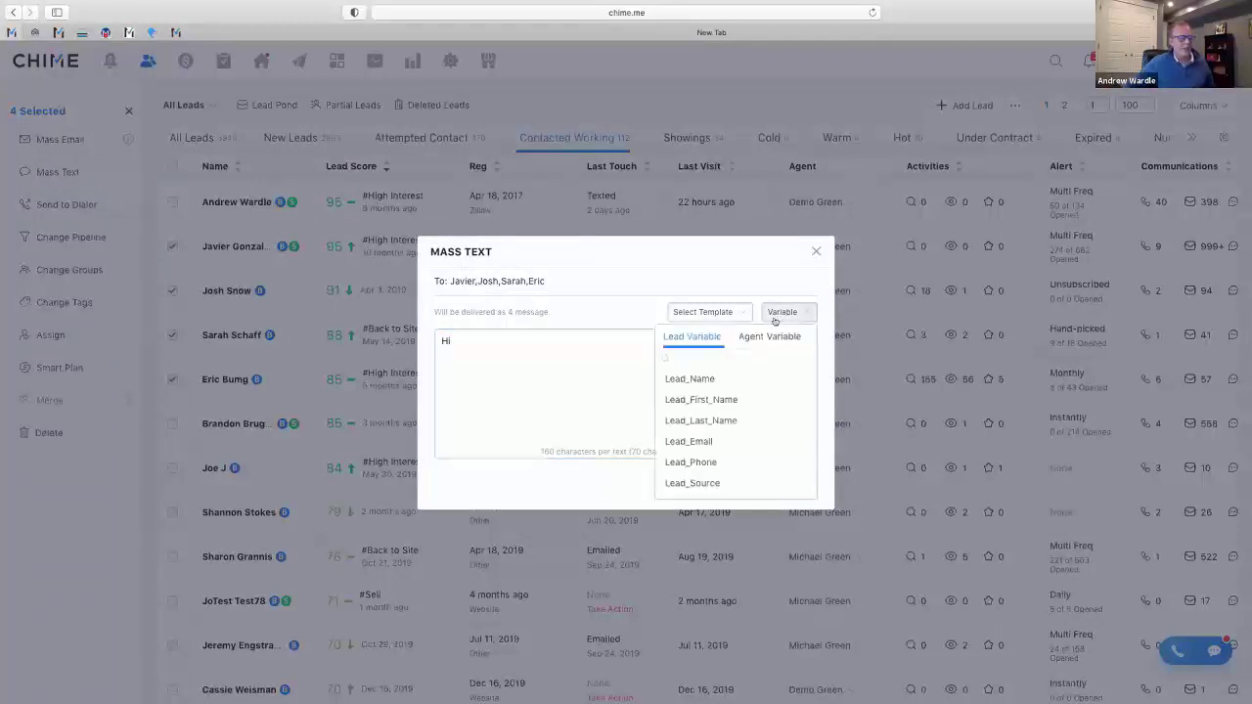
{"action": "left_click", "coordinate": [707, 399]}
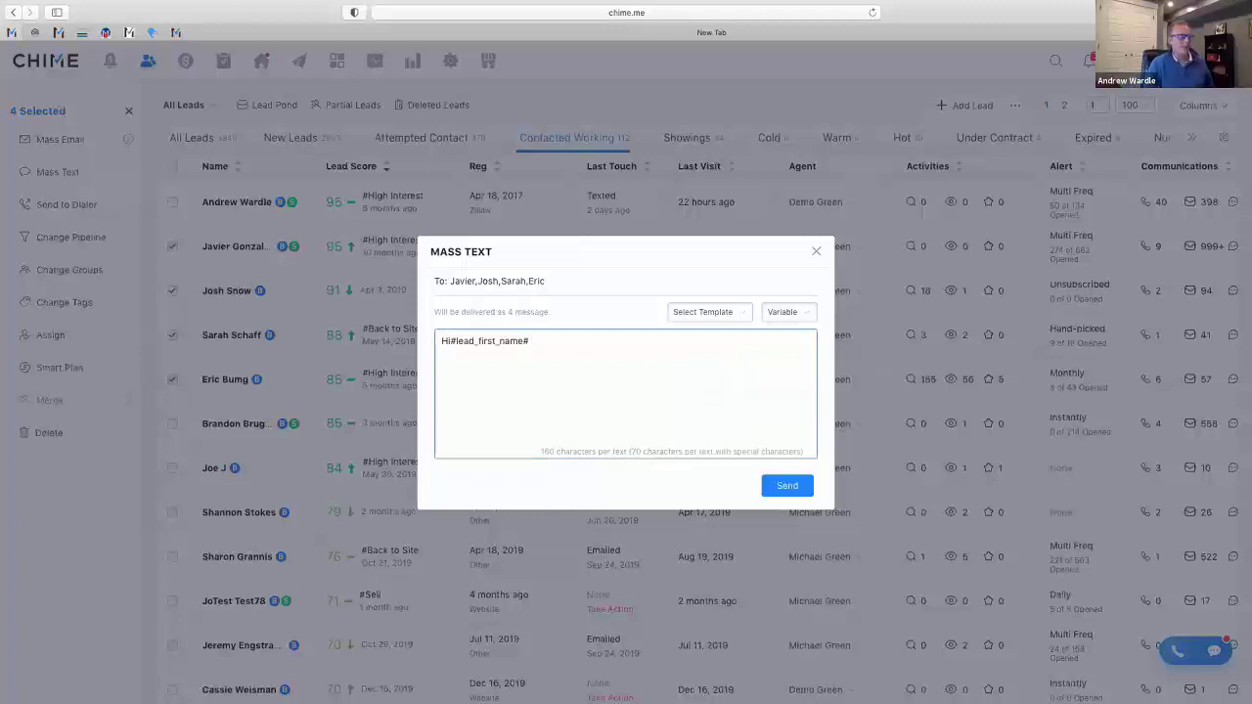
{"action": "key", "text": "BackSpace"}
{"action": "type", "text": ", "}
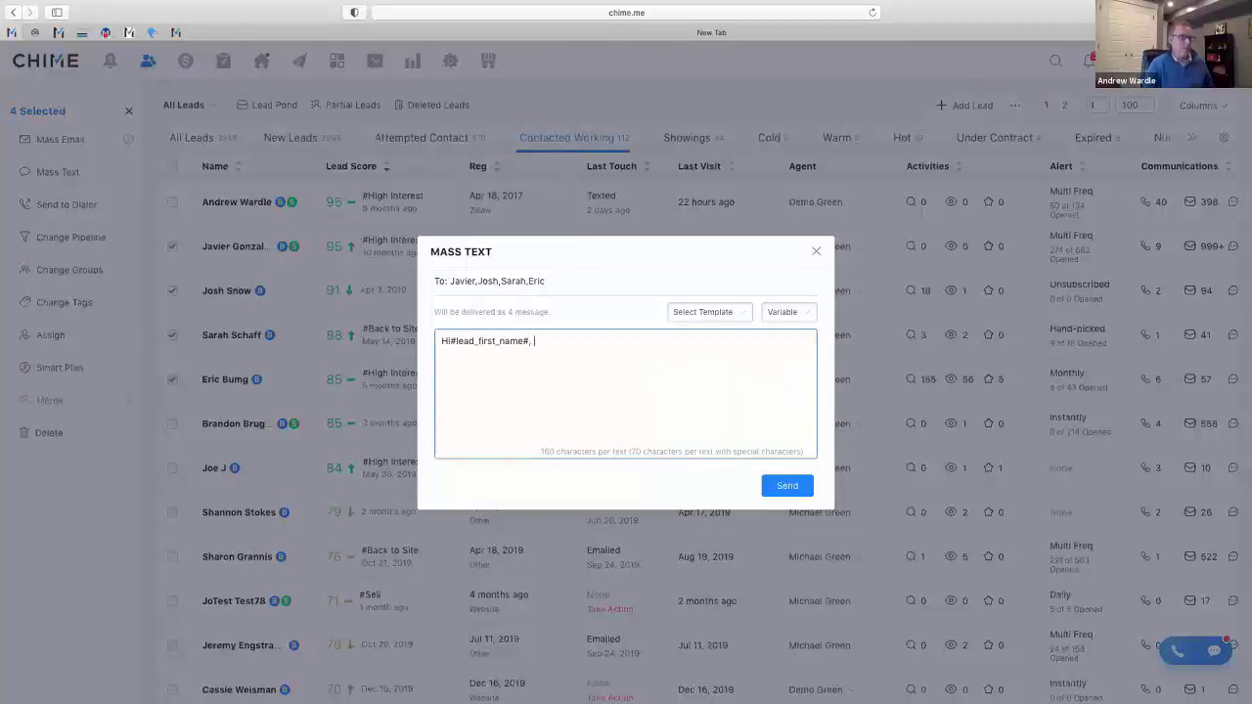
{"action": "type", "text": "are you intereste"}
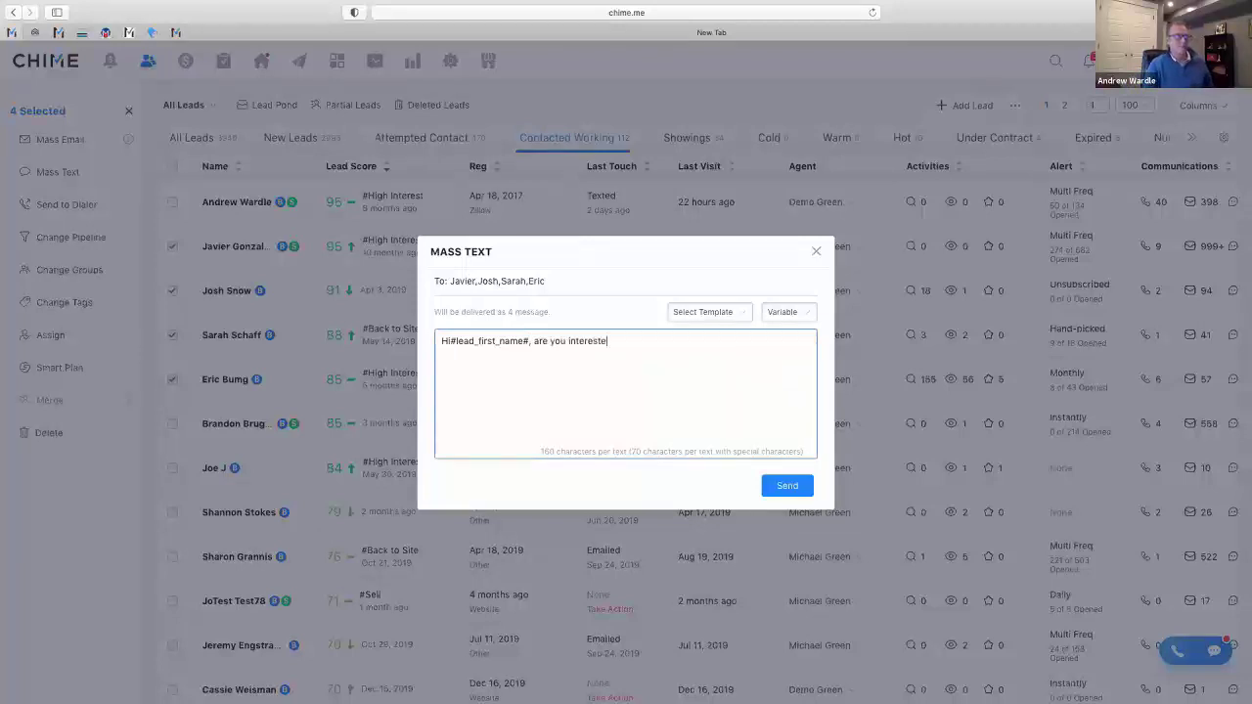
{"action": "type", "text": "d in checking this out?"}
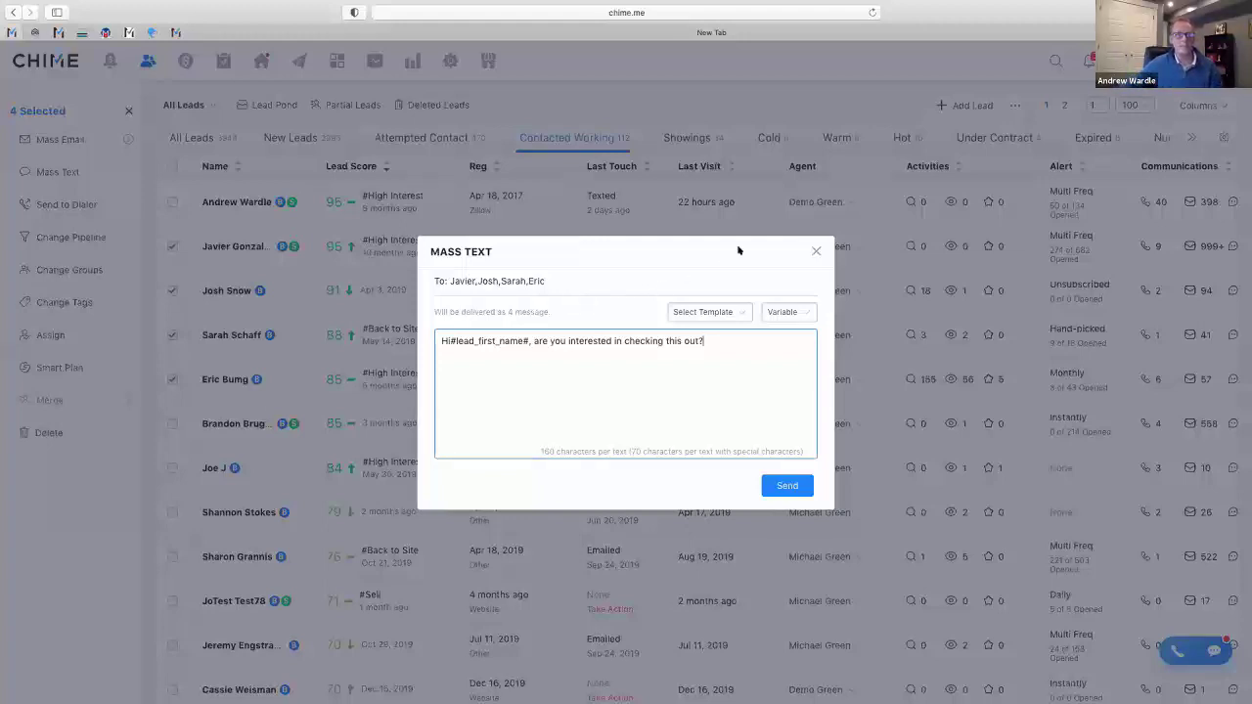
{"action": "left_click", "coordinate": [815, 250]}
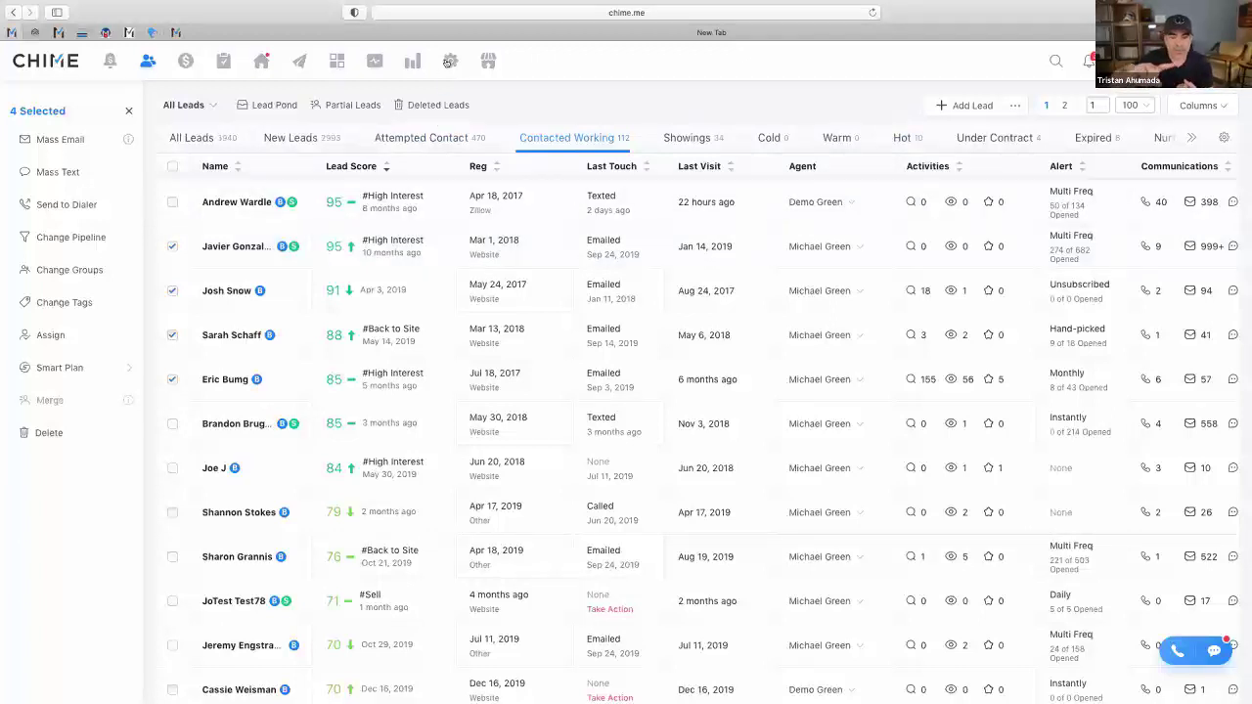
Open the AI Assistant page from the account settings.
{"action": "left_click", "coordinate": [449, 62]}
{"action": "scroll", "coordinate": [91, 502], "scroll_direction": "down", "scroll_amount": 3}
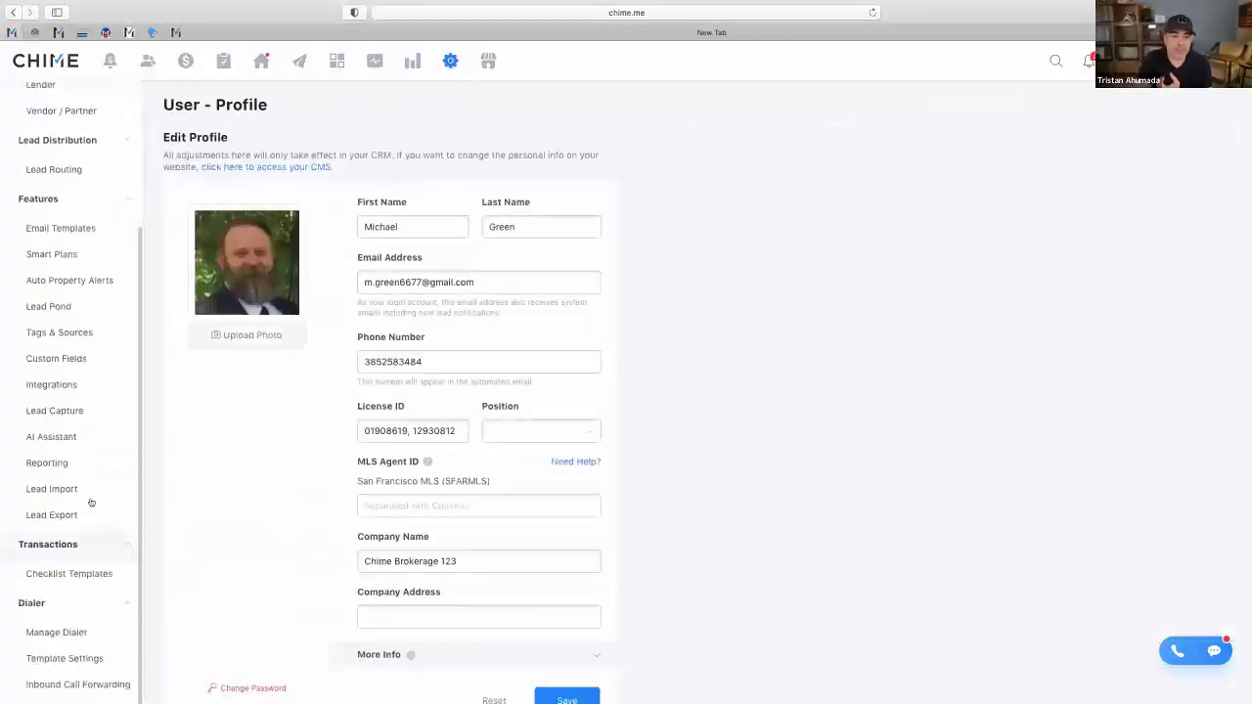
{"action": "left_click", "coordinate": [65, 437]}
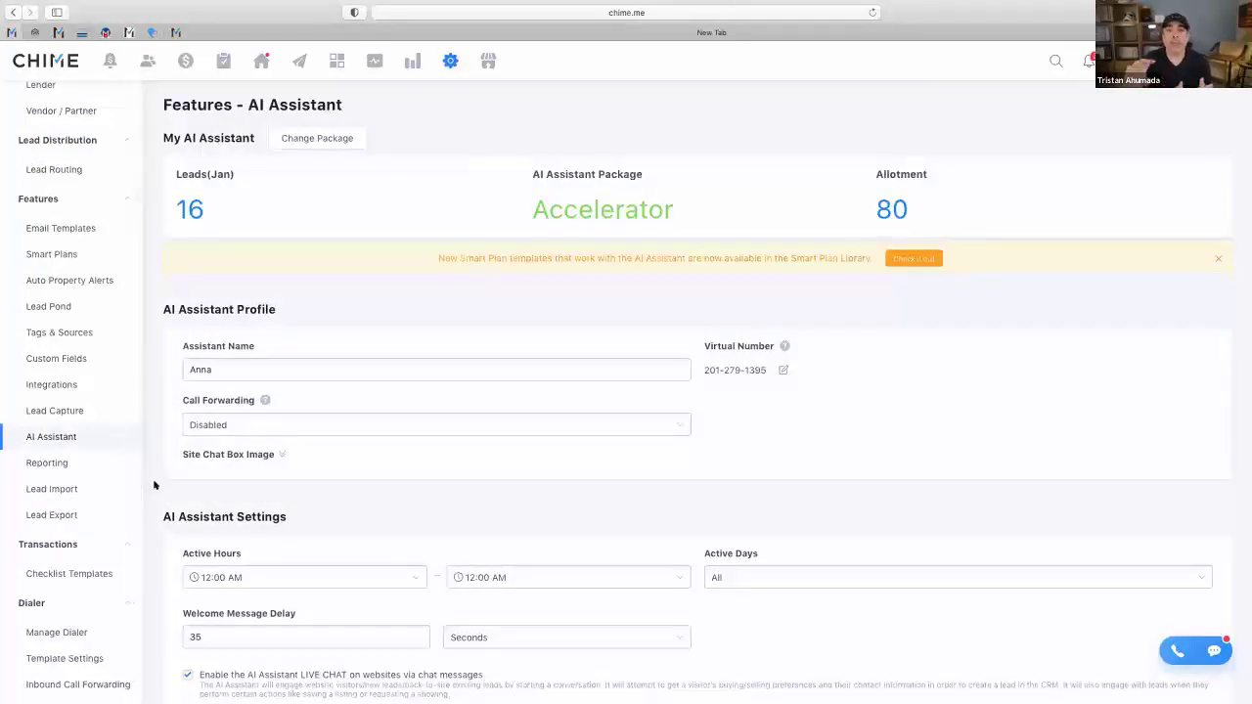
{"action": "scroll", "coordinate": [154, 485], "scroll_direction": "down", "scroll_amount": 2}
Rename the assistant from Anna to the agent's first name and save the change.
{"action": "double_click", "coordinate": [213, 308]}
{"action": "type", "text": "Tristan"}
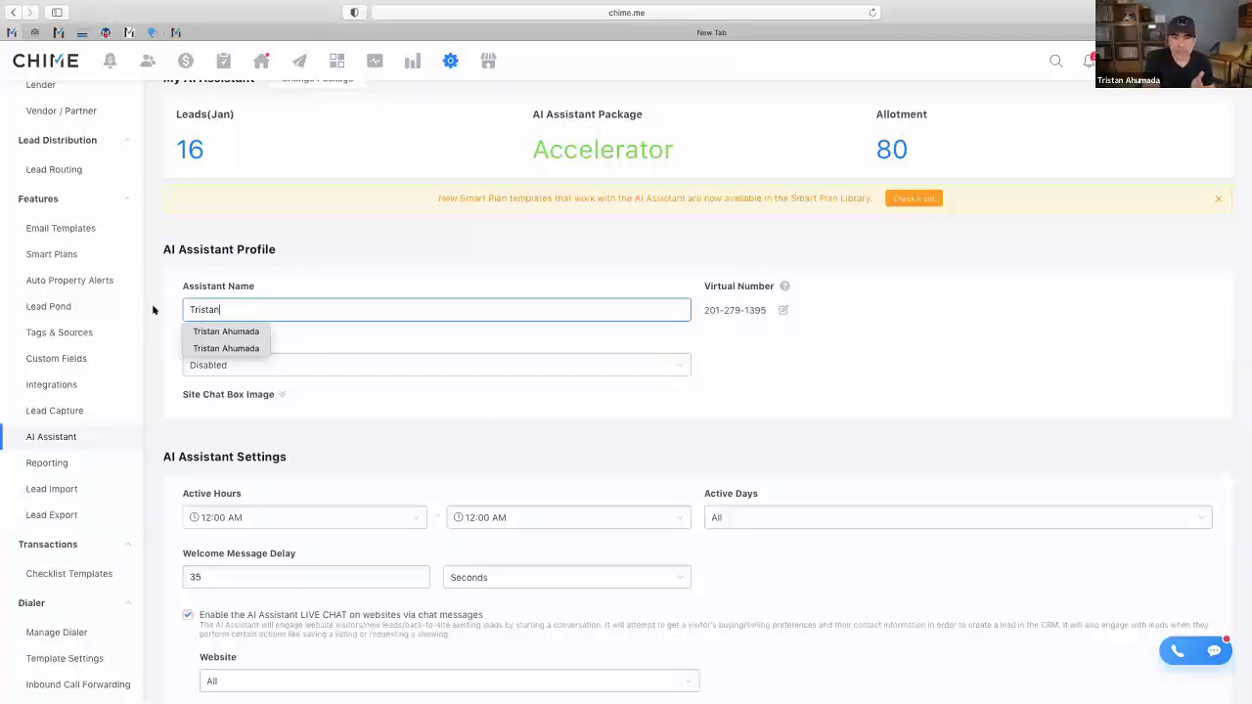
{"action": "left_click", "coordinate": [153, 395]}
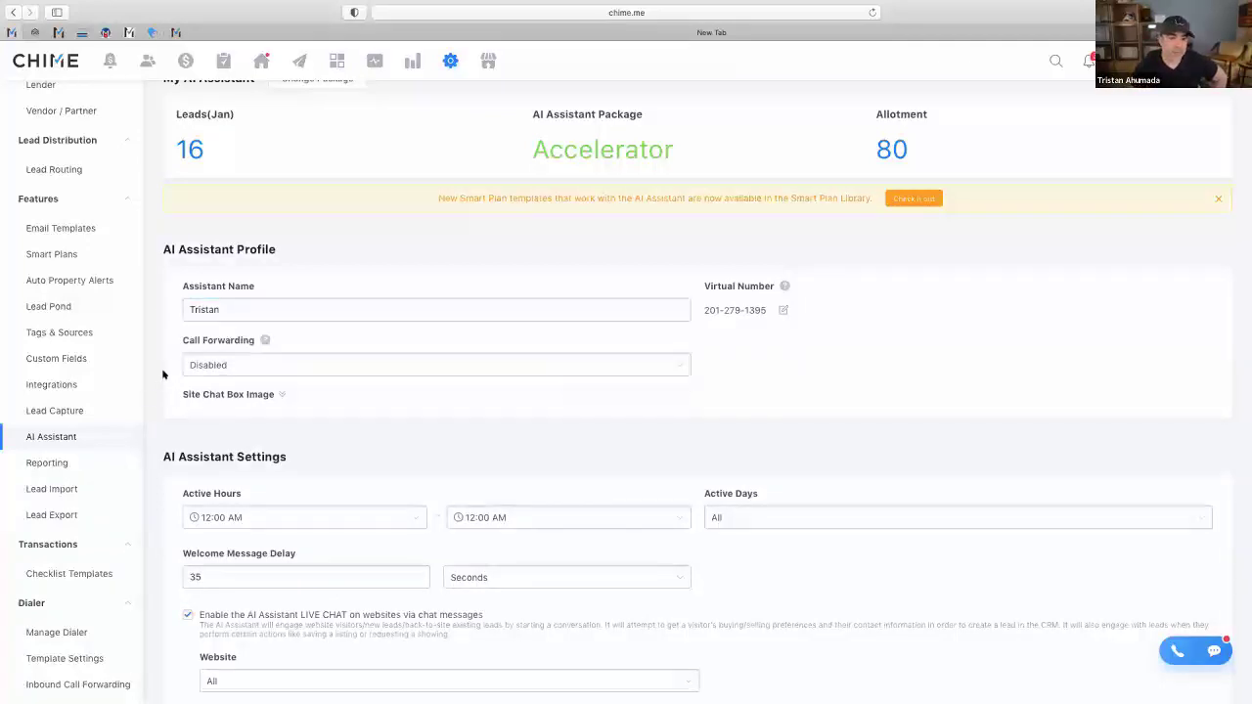
{"action": "left_click_drag", "start_coordinate": [224, 309], "coordinate": [180, 304]}
{"action": "left_click", "coordinate": [170, 308]}
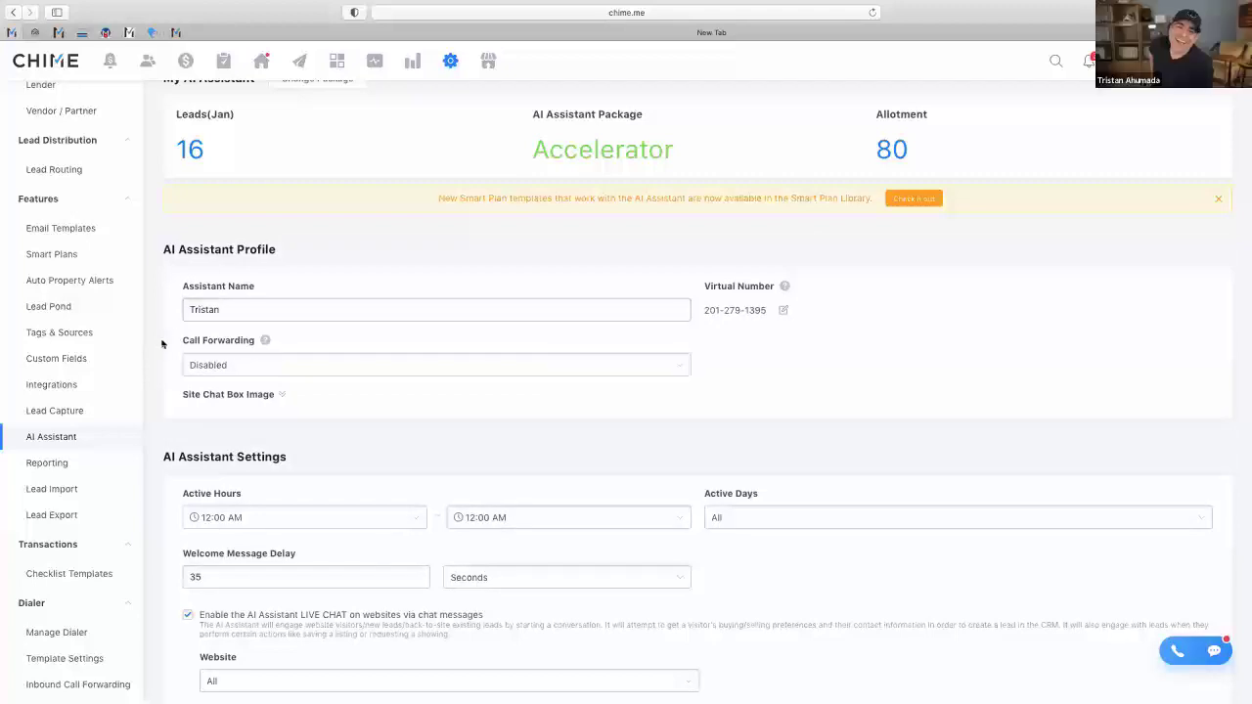
{"action": "scroll", "coordinate": [163, 344], "scroll_direction": "down", "scroll_amount": 3}
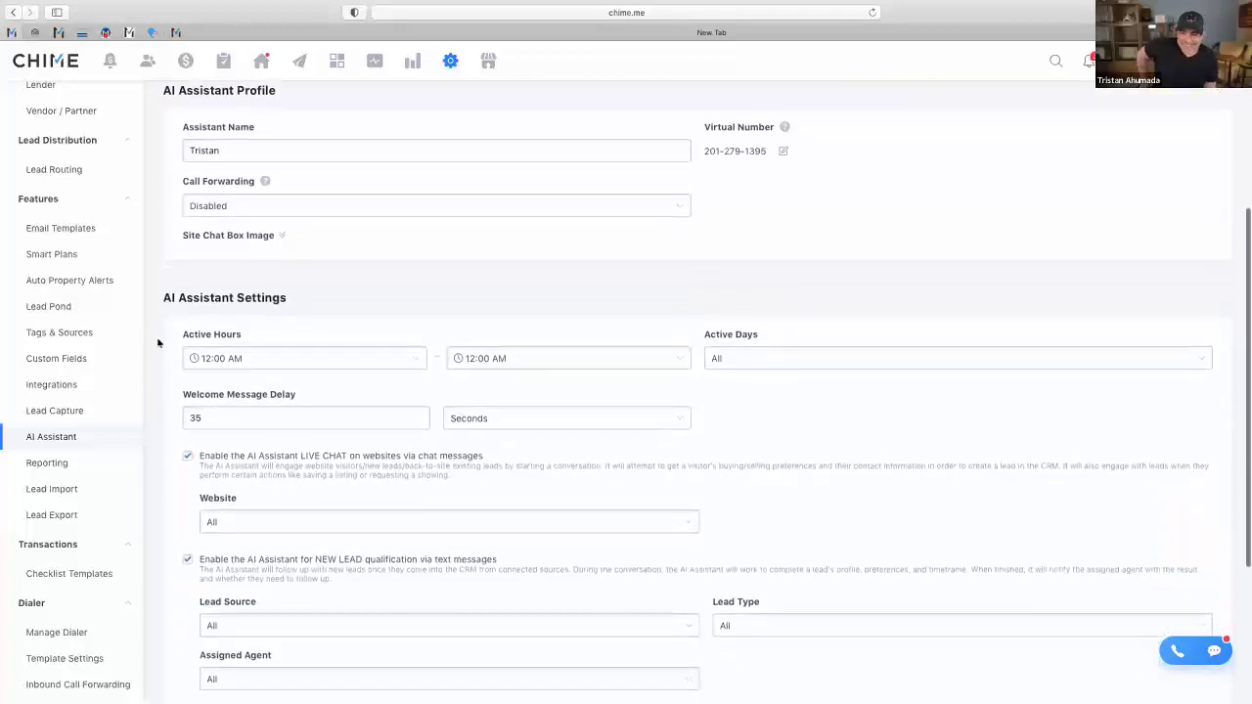
{"action": "scroll", "coordinate": [164, 342], "scroll_direction": "down", "scroll_amount": 2}
{"action": "scroll", "coordinate": [164, 339], "scroll_direction": "down", "scroll_amount": 3}
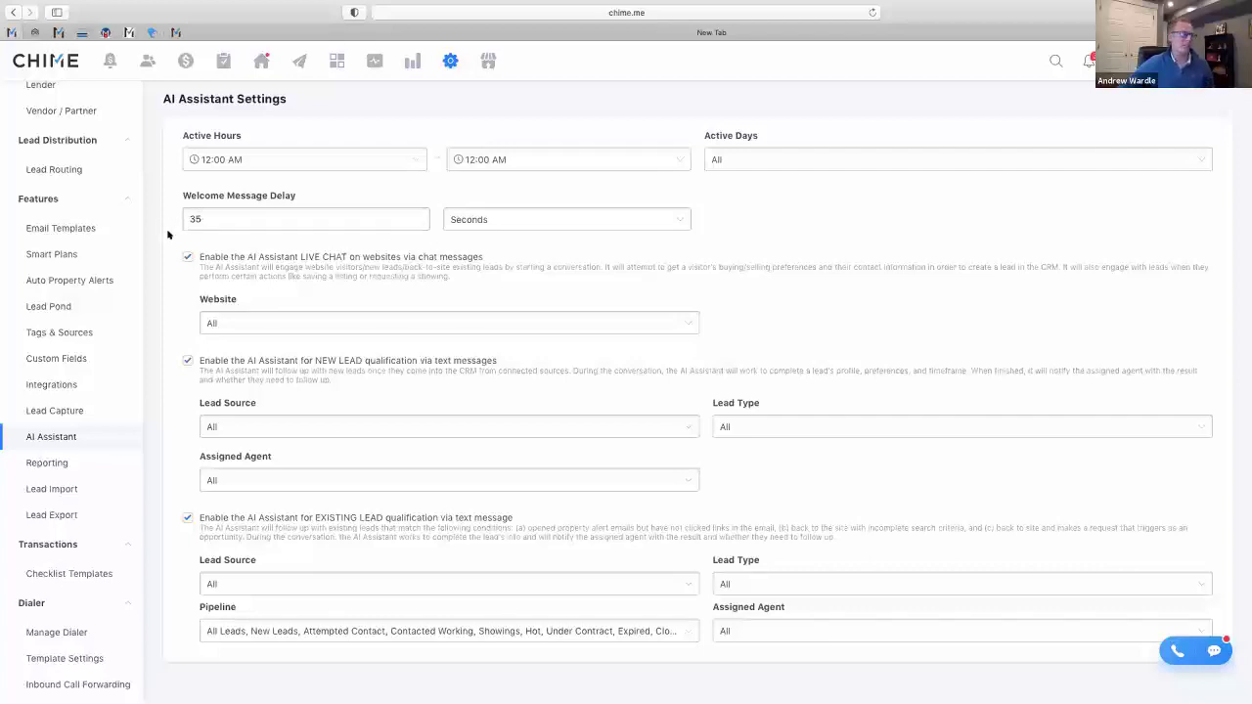
Scroll through the AI Assistant settings to the Grogu assistant's Site Chat Box Image section.
{"action": "scroll", "coordinate": [167, 233], "scroll_direction": "down", "scroll_amount": 2}
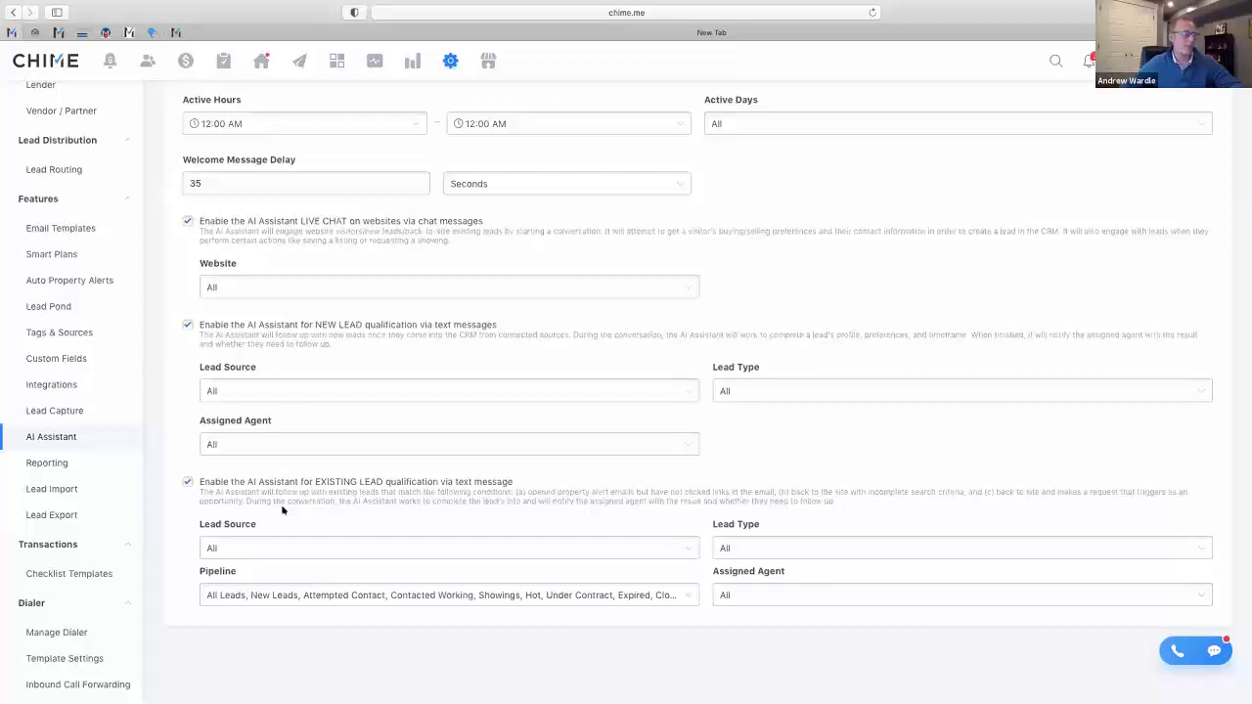
{"action": "scroll", "coordinate": [176, 403], "scroll_direction": "up", "scroll_amount": 1}
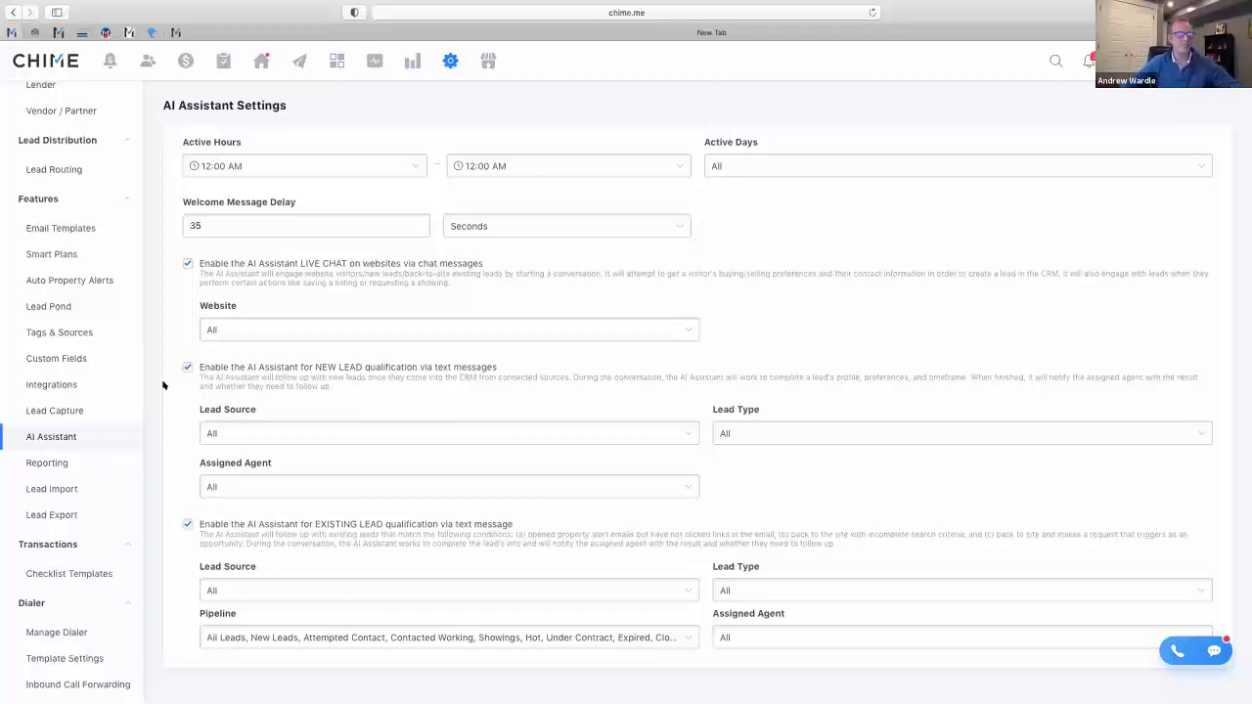
{"action": "scroll", "coordinate": [164, 384], "scroll_direction": "down", "scroll_amount": 1}
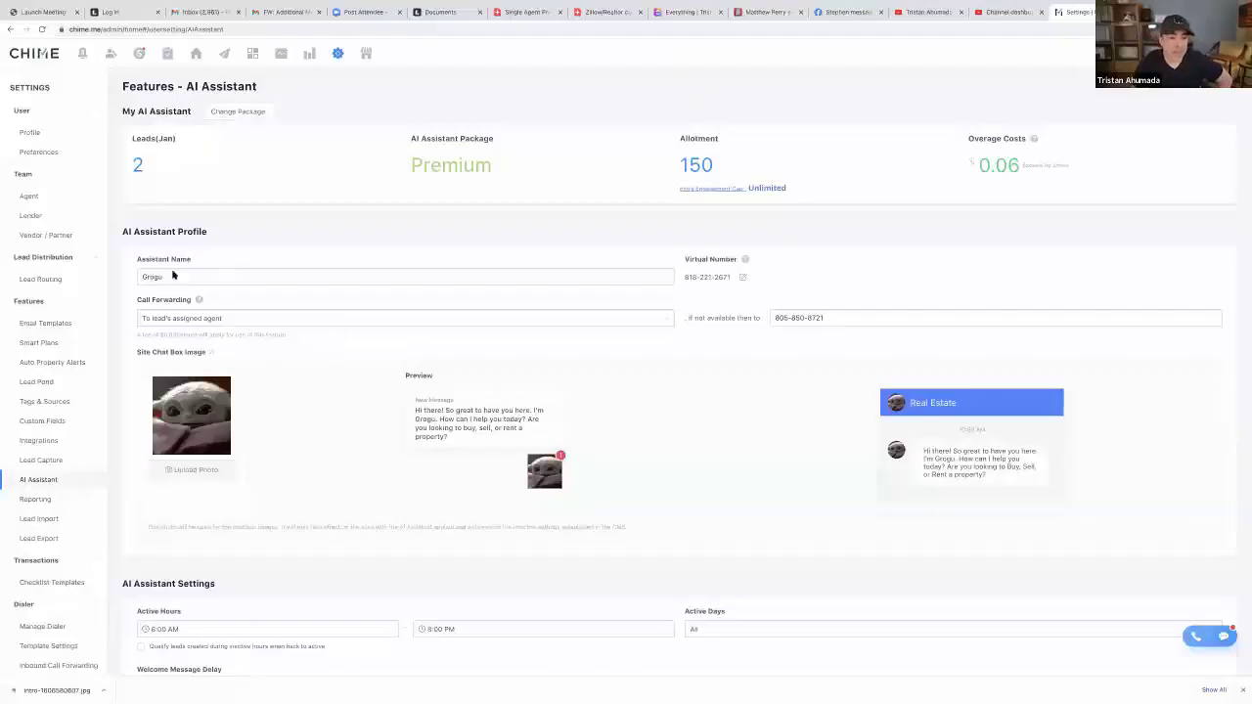
Zoom in to show the Site Chat Box Image and its preview.
{"action": "key", "text": "ctrl+plus"}
{"action": "key", "text": "ctrl+plus"}
{"action": "key", "text": "ctrl+plus"}
{"action": "key", "text": "ctrl+plus"}
{"action": "key", "text": "ctrl+plus"}
{"action": "key", "text": "ctrl+plus"}
{"action": "scroll", "coordinate": [148, 297], "scroll_direction": "down", "scroll_amount": 2}
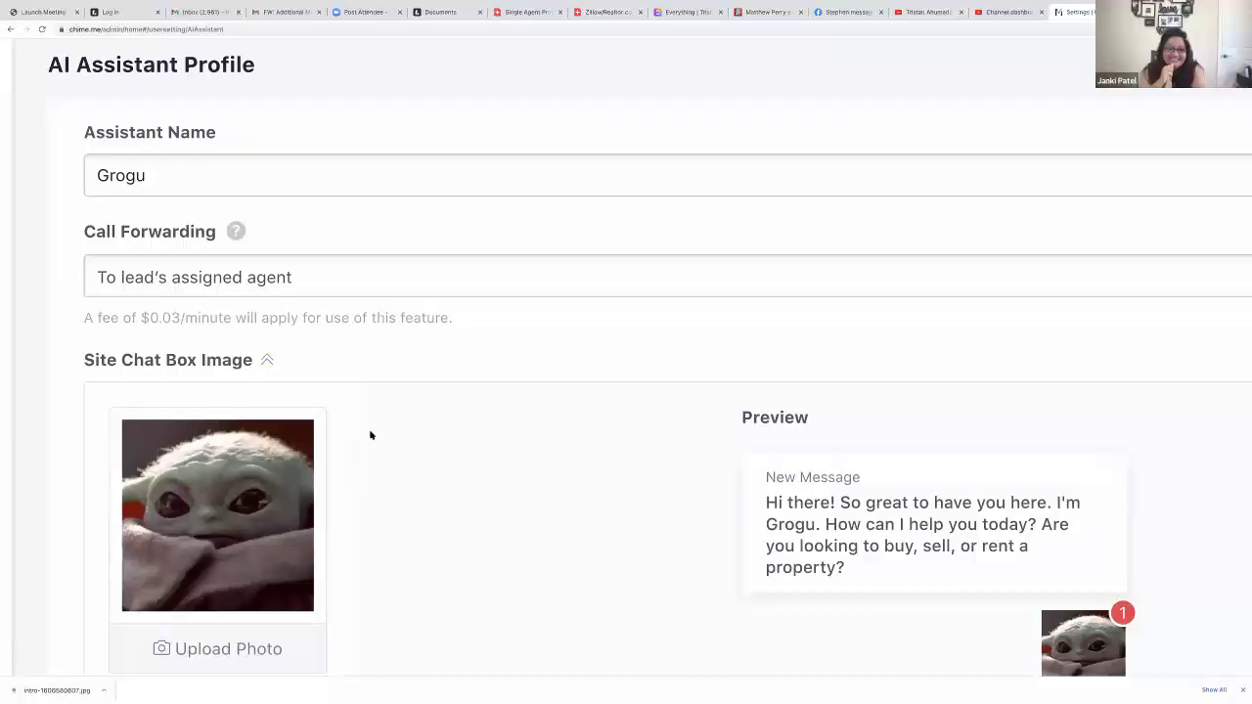
{"action": "scroll", "coordinate": [387, 461], "scroll_direction": "down", "scroll_amount": 1}
{"action": "scroll", "coordinate": [387, 461], "scroll_direction": "down", "scroll_amount": 3}
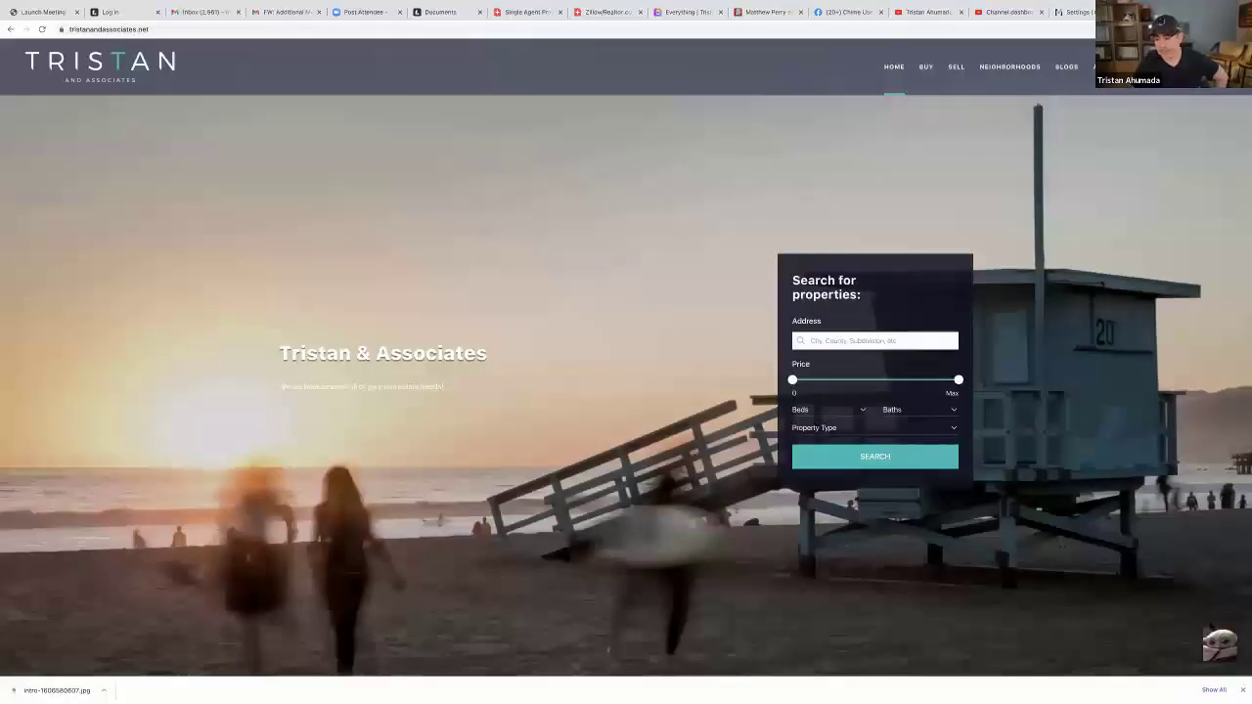
Open the Grogu chat window on the website, then return to Chime's AI Assistant profile at normal zoom.
{"action": "scroll", "coordinate": [1174, 607], "scroll_direction": "up", "scroll_amount": 10, "text": "ctrl"}
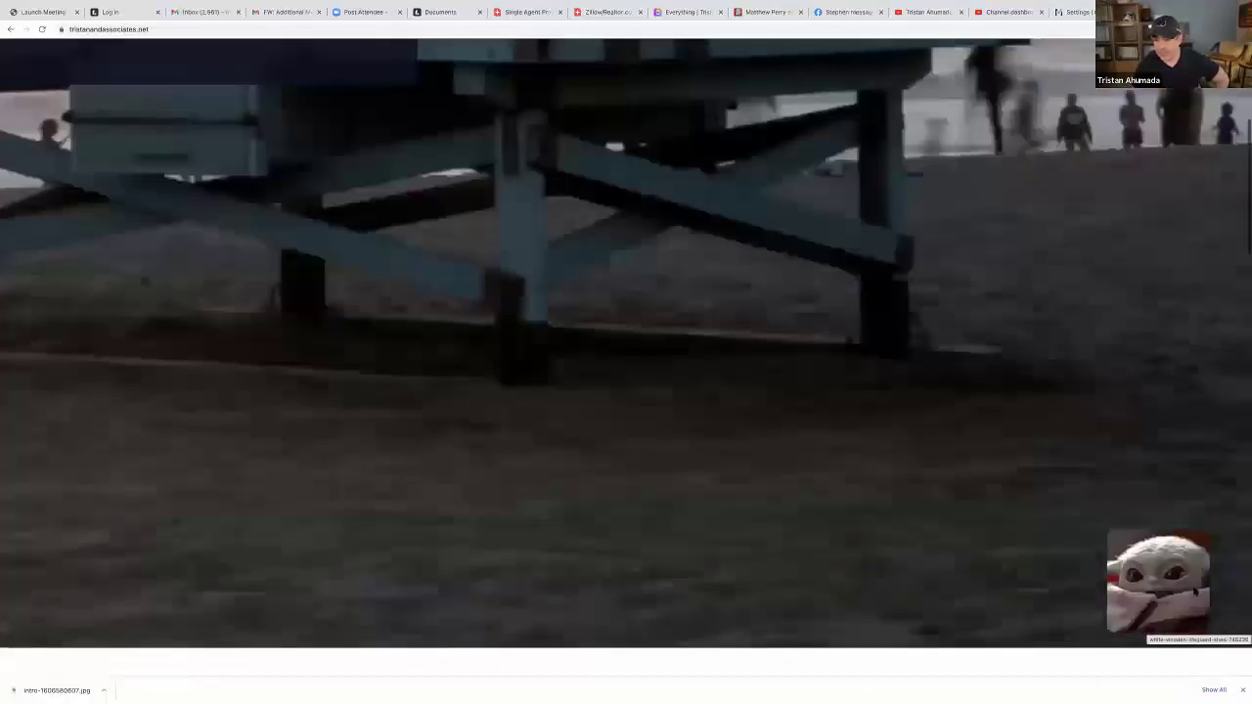
{"action": "left_click", "coordinate": [1162, 585]}
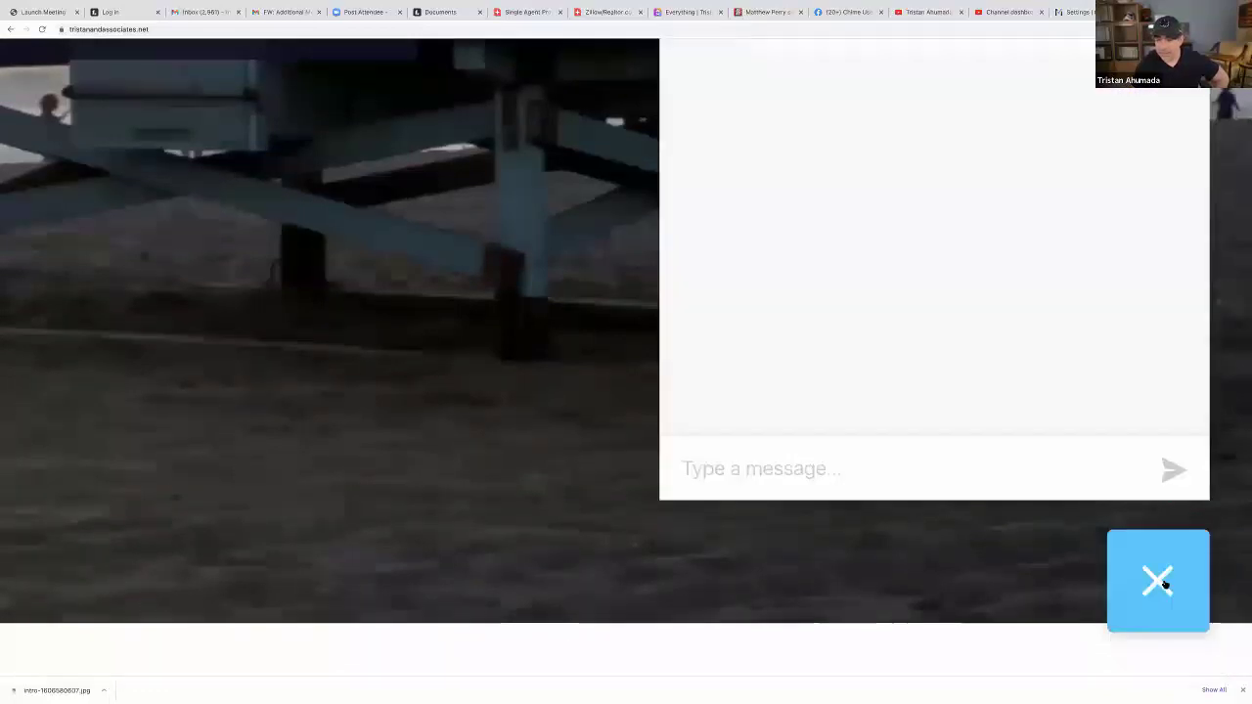
{"action": "scroll", "coordinate": [793, 442], "scroll_direction": "down", "scroll_amount": 10, "text": "ctrl"}
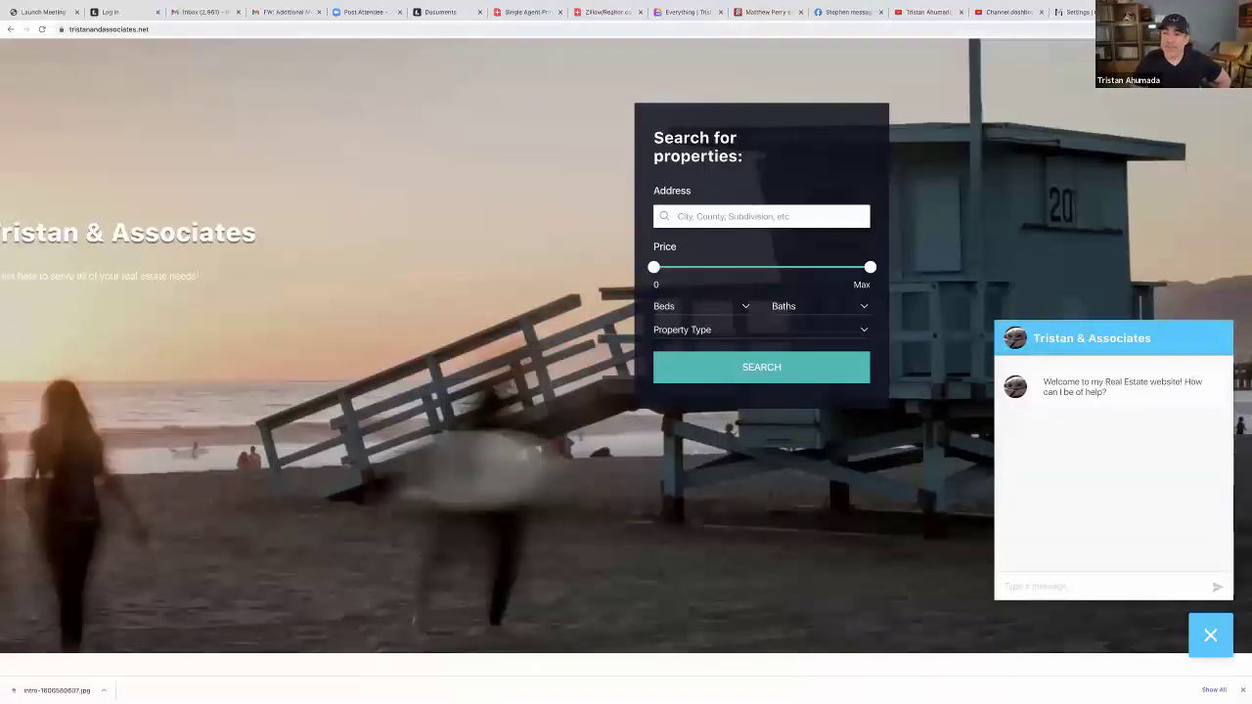
{"action": "left_click", "coordinate": [1088, 12]}
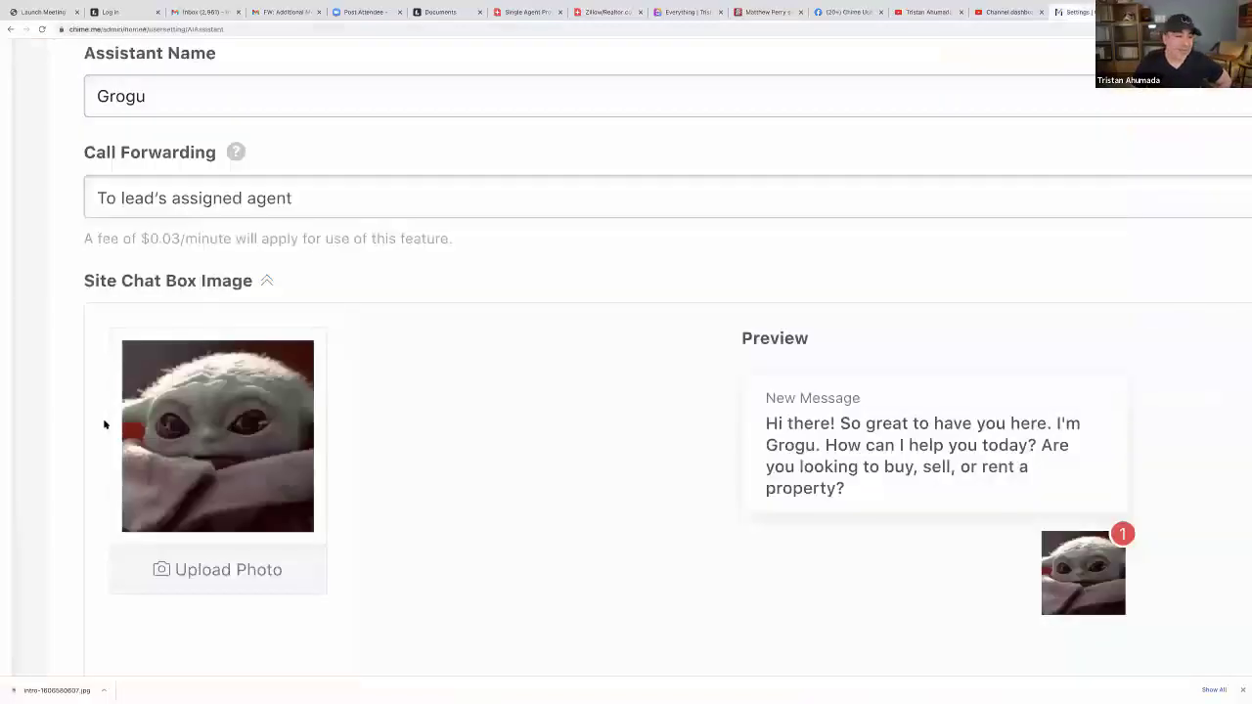
{"action": "key", "text": "ctrl+minus"}
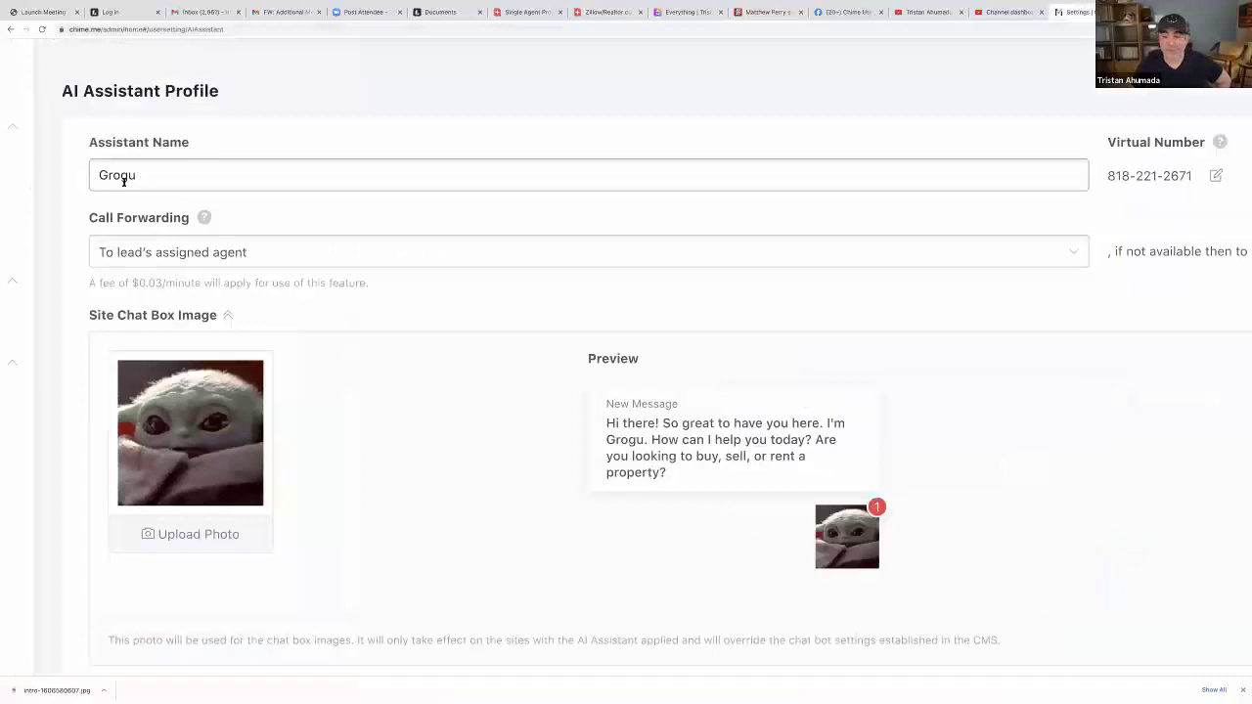
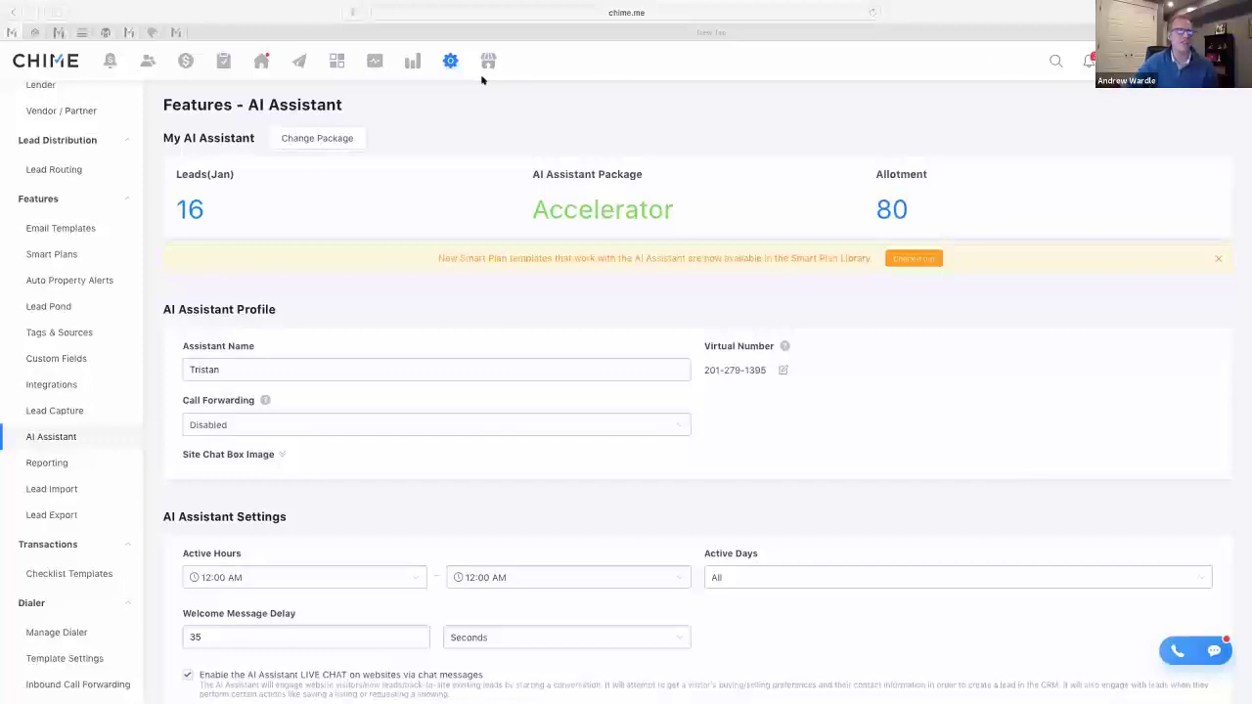
Leave the AI Assistant settings and go to the All Leads list of 3940 leads.
{"action": "left_click", "coordinate": [145, 61]}
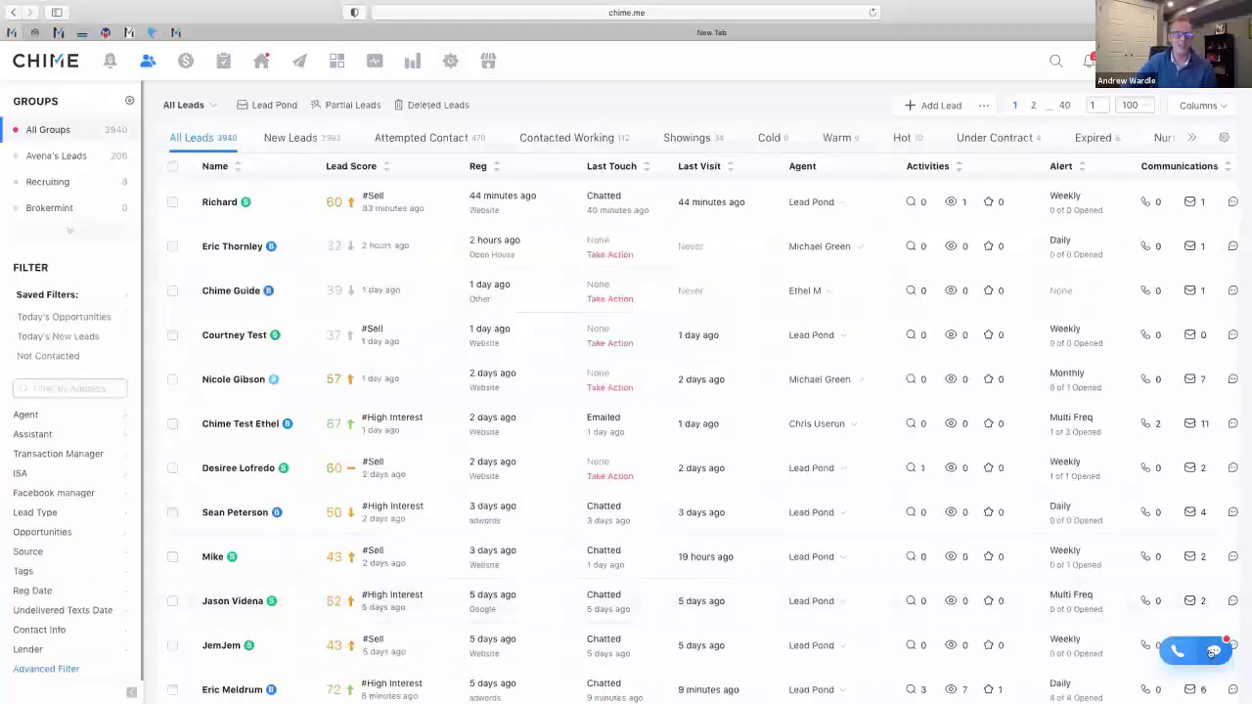
Review the AI Assistant's chat with Jem, then return to the assistant's conversation list.
{"action": "left_click", "coordinate": [1214, 651]}
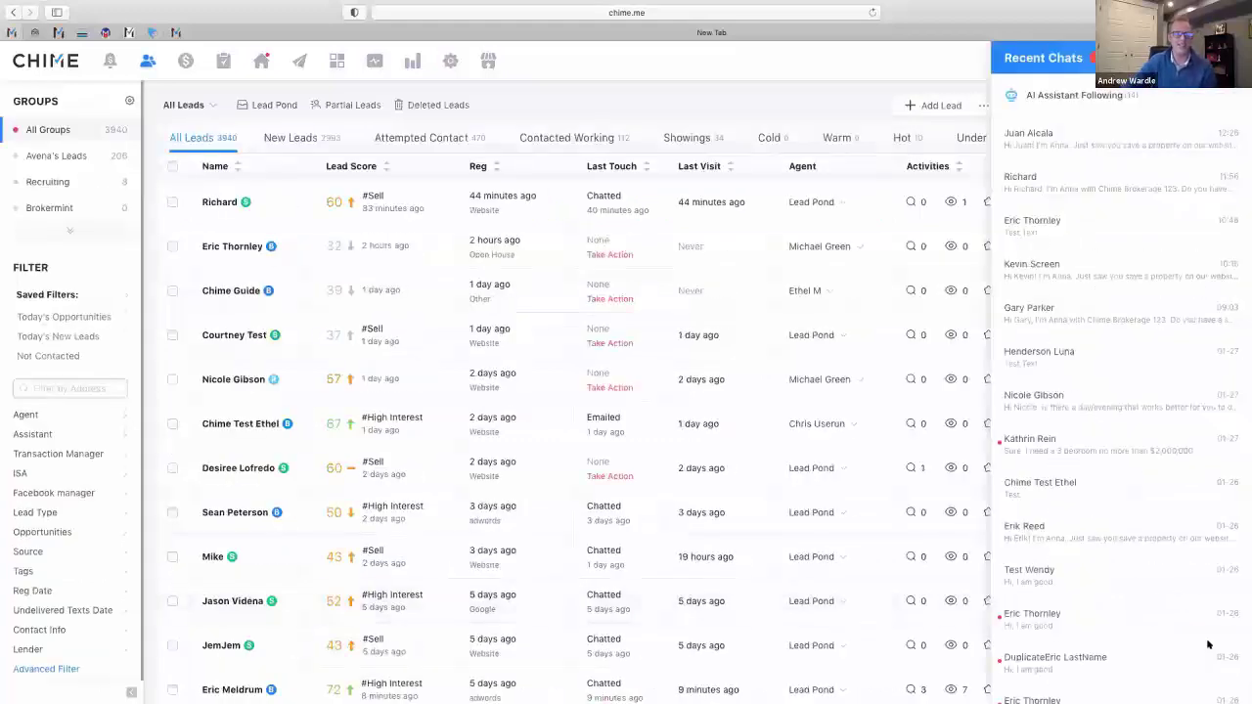
{"action": "left_click", "coordinate": [1209, 103]}
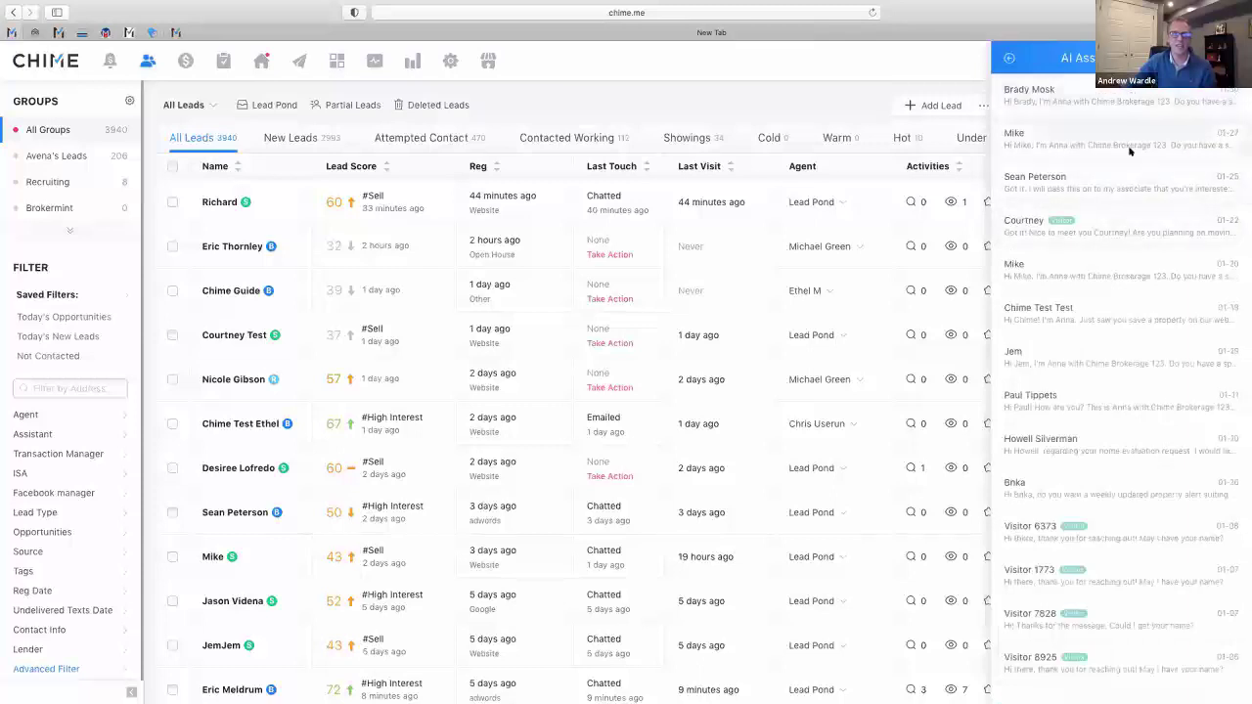
{"action": "left_click", "coordinate": [1110, 353]}
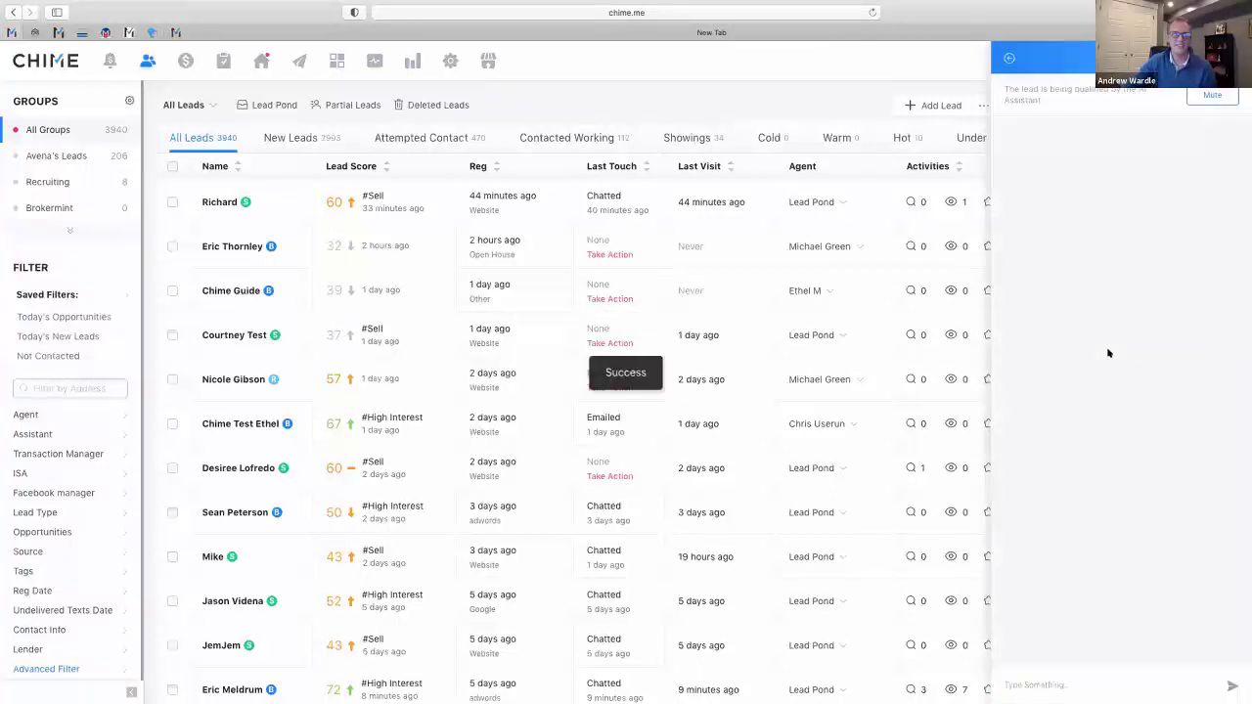
{"action": "left_click", "coordinate": [1122, 685]}
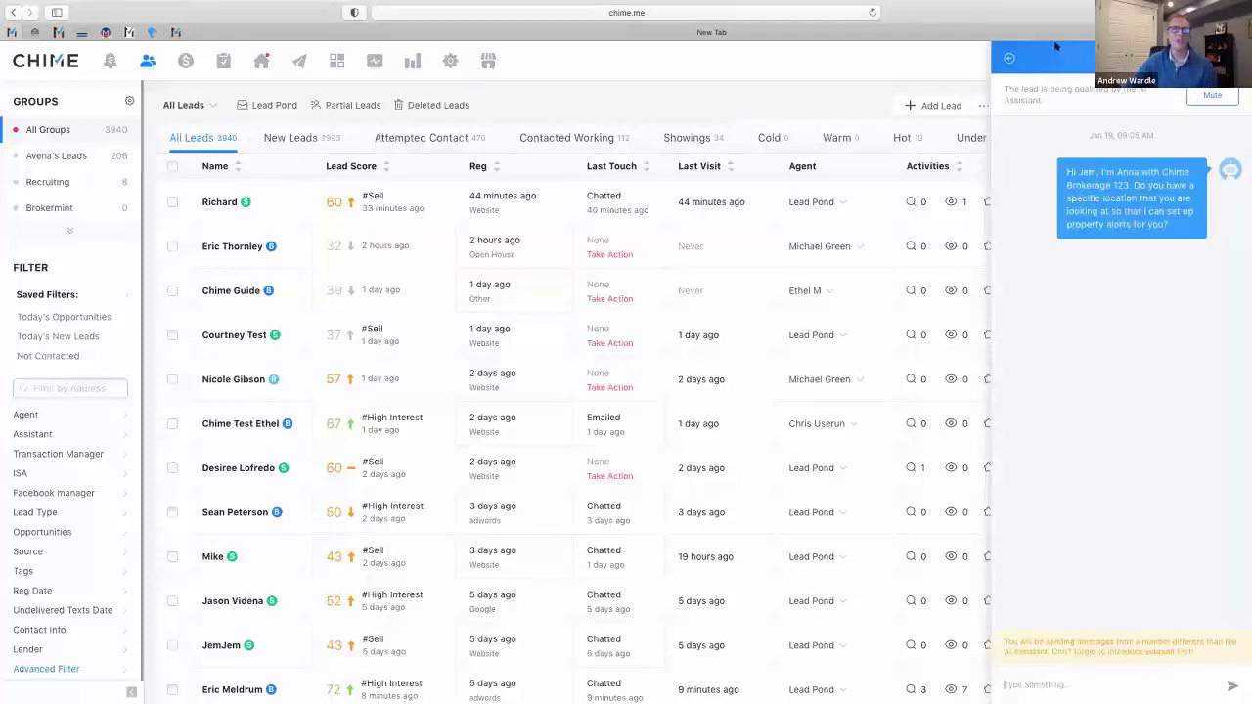
{"action": "left_click", "coordinate": [1009, 59]}
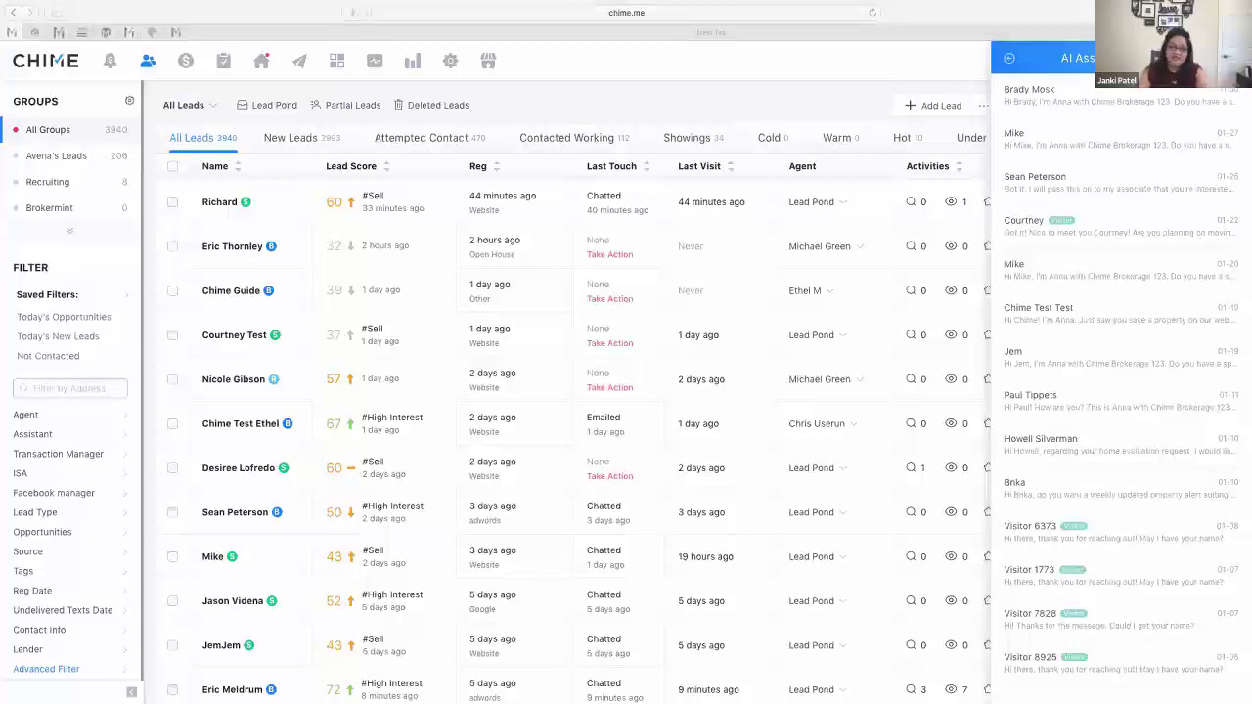
{"action": "left_click", "coordinate": [1009, 59]}
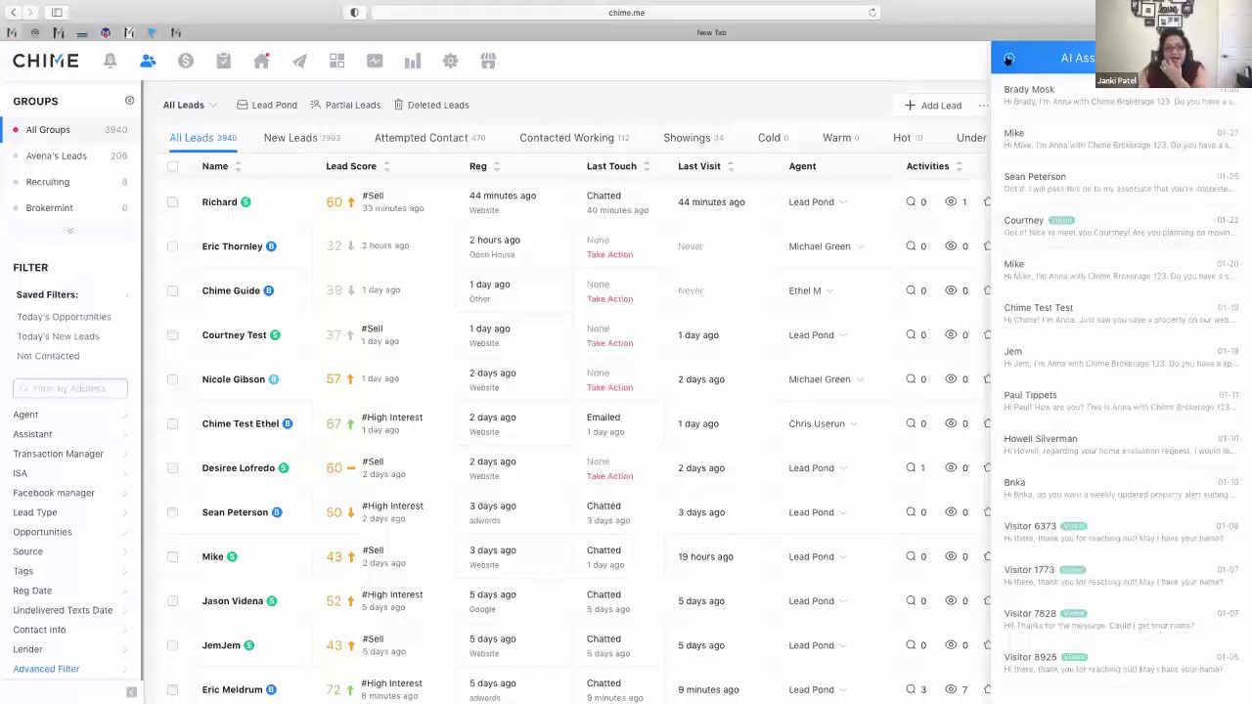
Go back from the AI Assistant conversations and return to the full All Leads table.
{"action": "left_click", "coordinate": [1009, 58]}
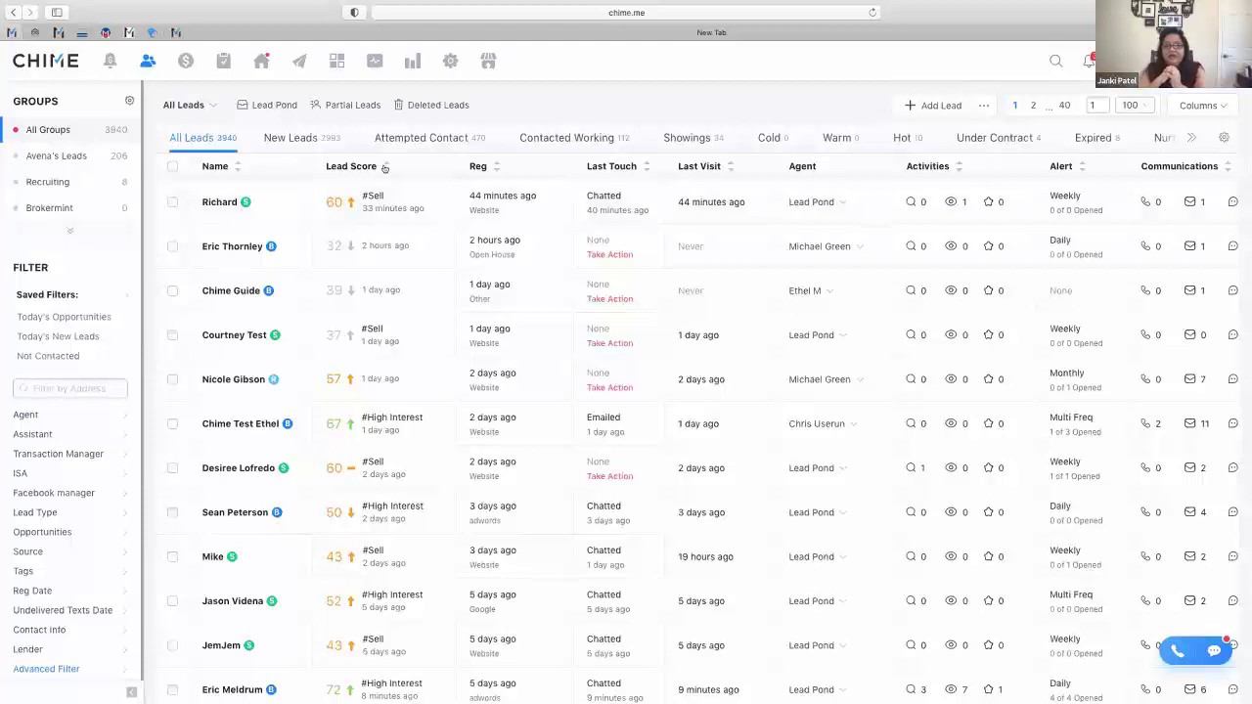
Sort leads by Lead Score, highest first, and scroll through the Opportunities activity feed.
{"action": "left_click", "coordinate": [385, 167]}
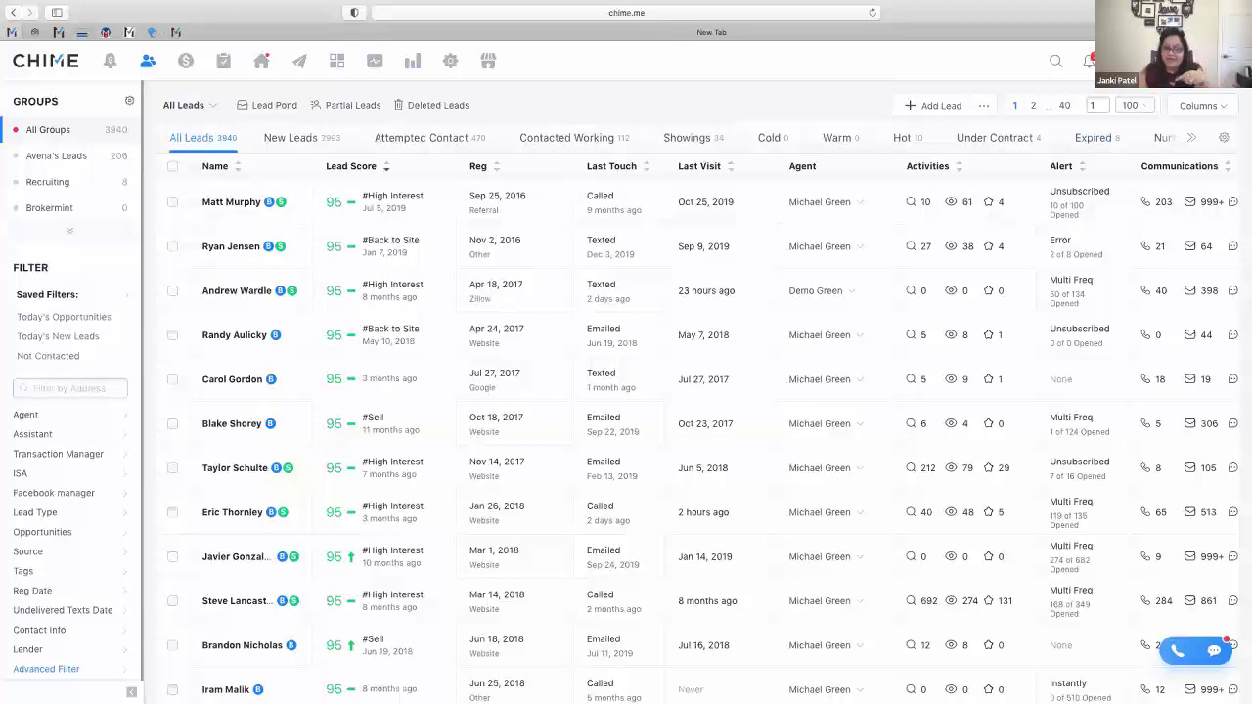
{"action": "left_click", "coordinate": [1089, 61]}
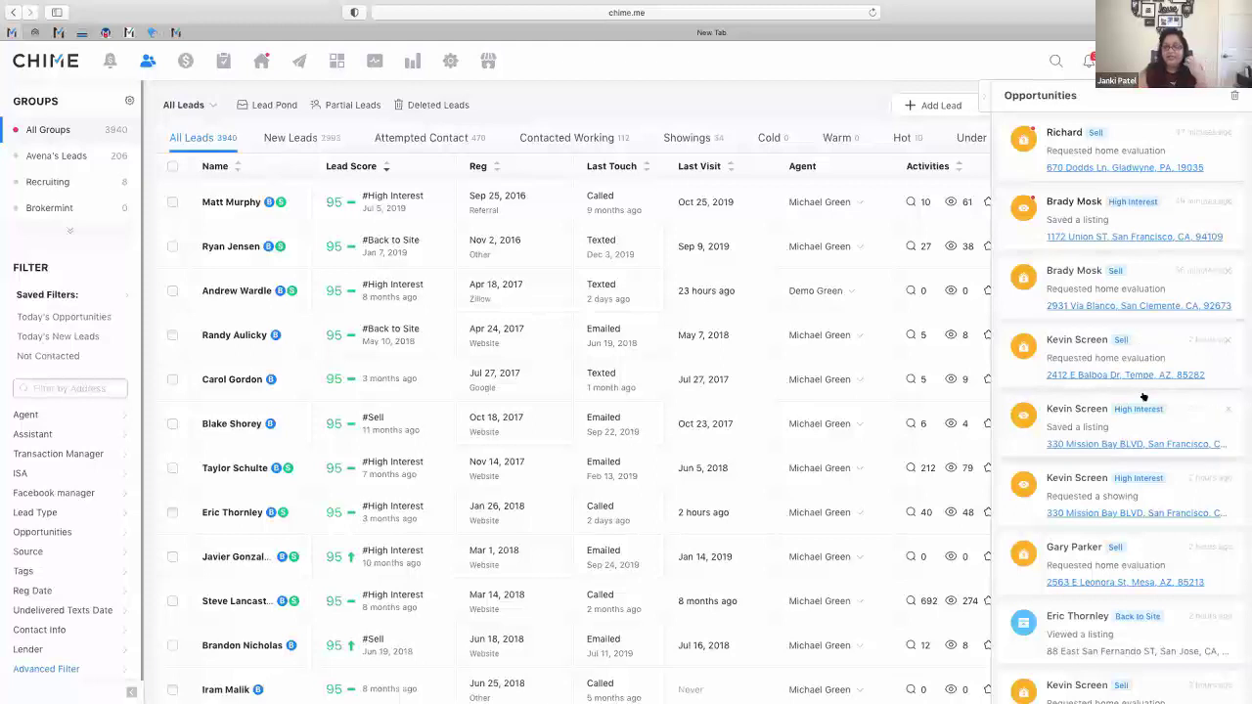
{"action": "scroll", "coordinate": [1144, 395], "scroll_direction": "down", "scroll_amount": 1}
{"action": "scroll", "coordinate": [1143, 395], "scroll_direction": "down", "scroll_amount": 4}
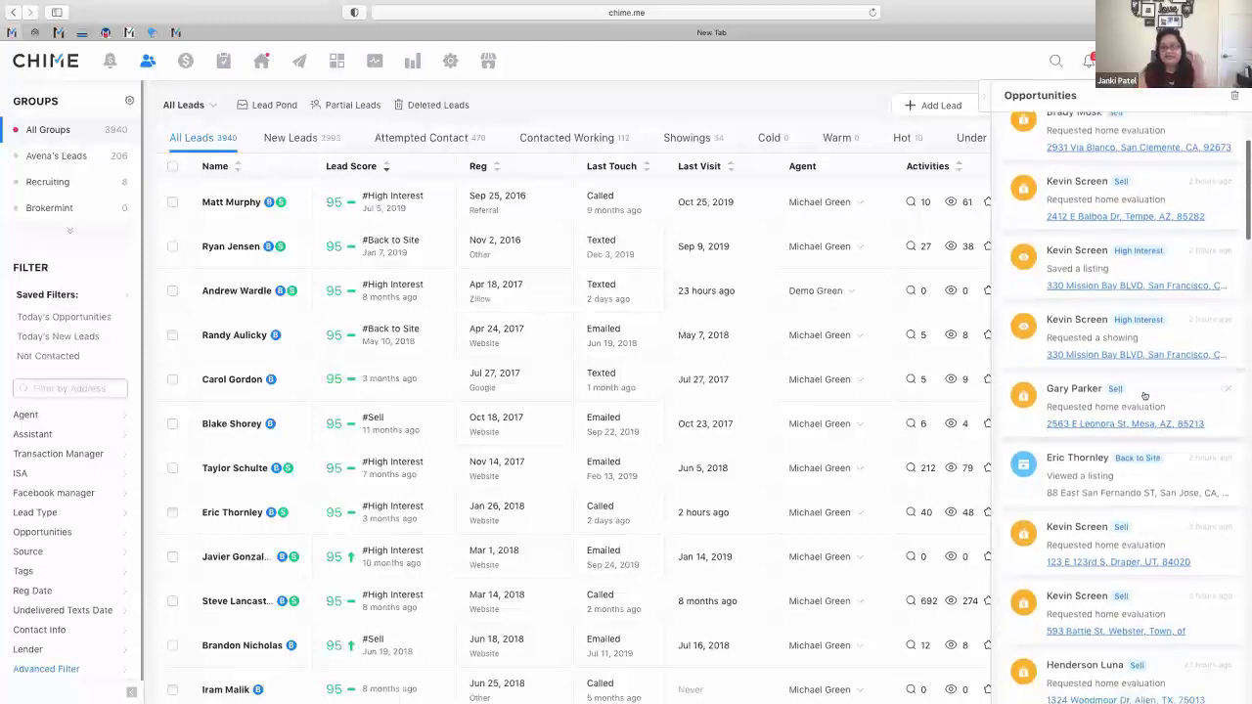
{"action": "scroll", "coordinate": [1144, 395], "scroll_direction": "down", "scroll_amount": 3}
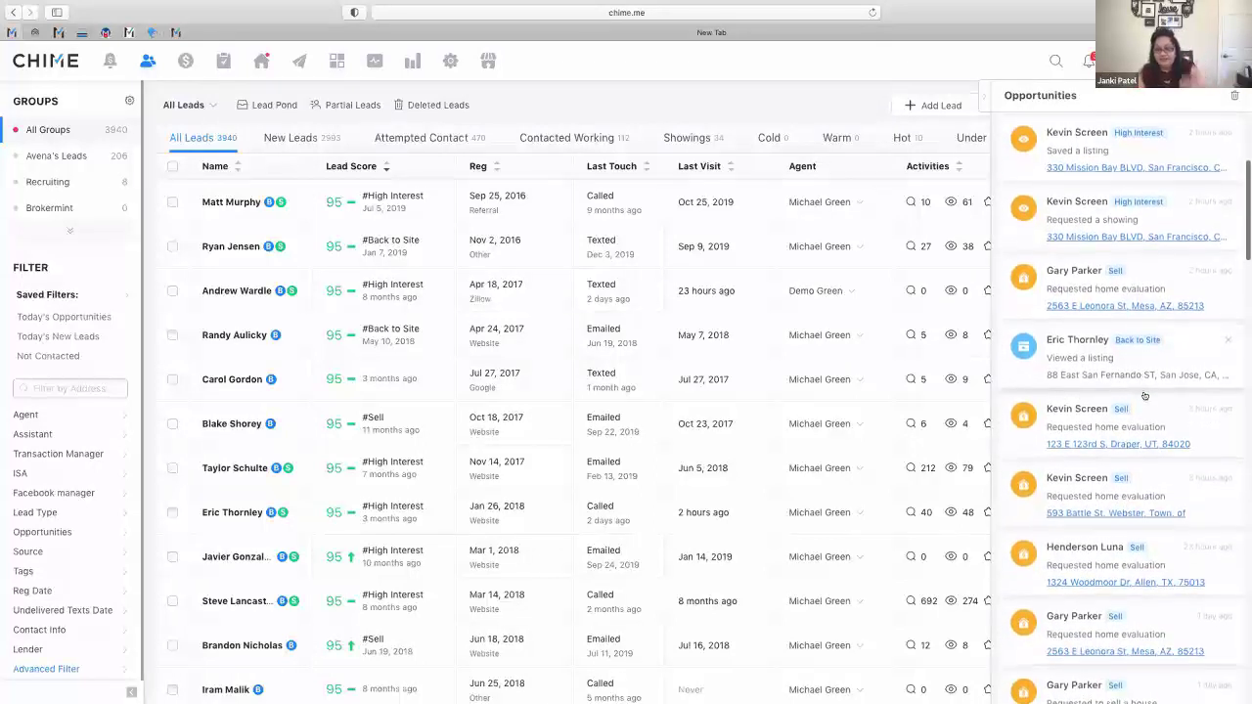
{"action": "scroll", "coordinate": [1144, 395], "scroll_direction": "down", "scroll_amount": 1}
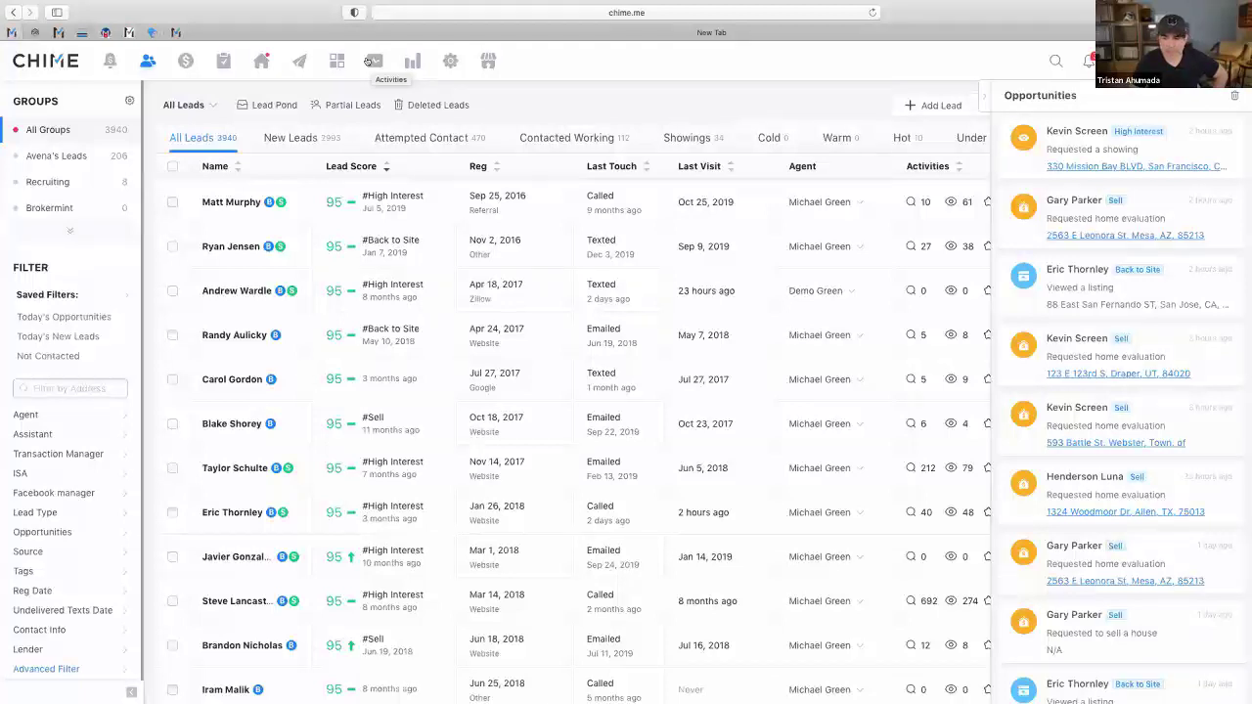
Close the Opportunities feed and review the AI Assistant settings page.
{"action": "left_click", "coordinate": [980, 94]}
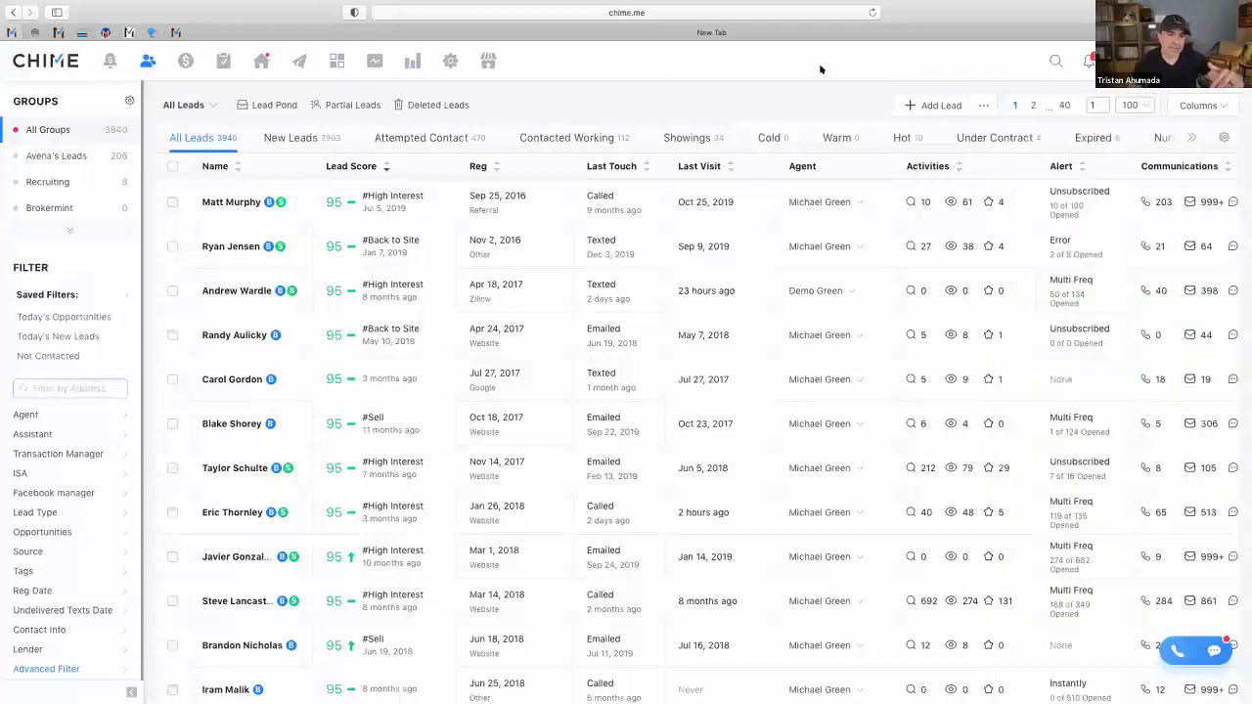
{"action": "left_click", "coordinate": [450, 60]}
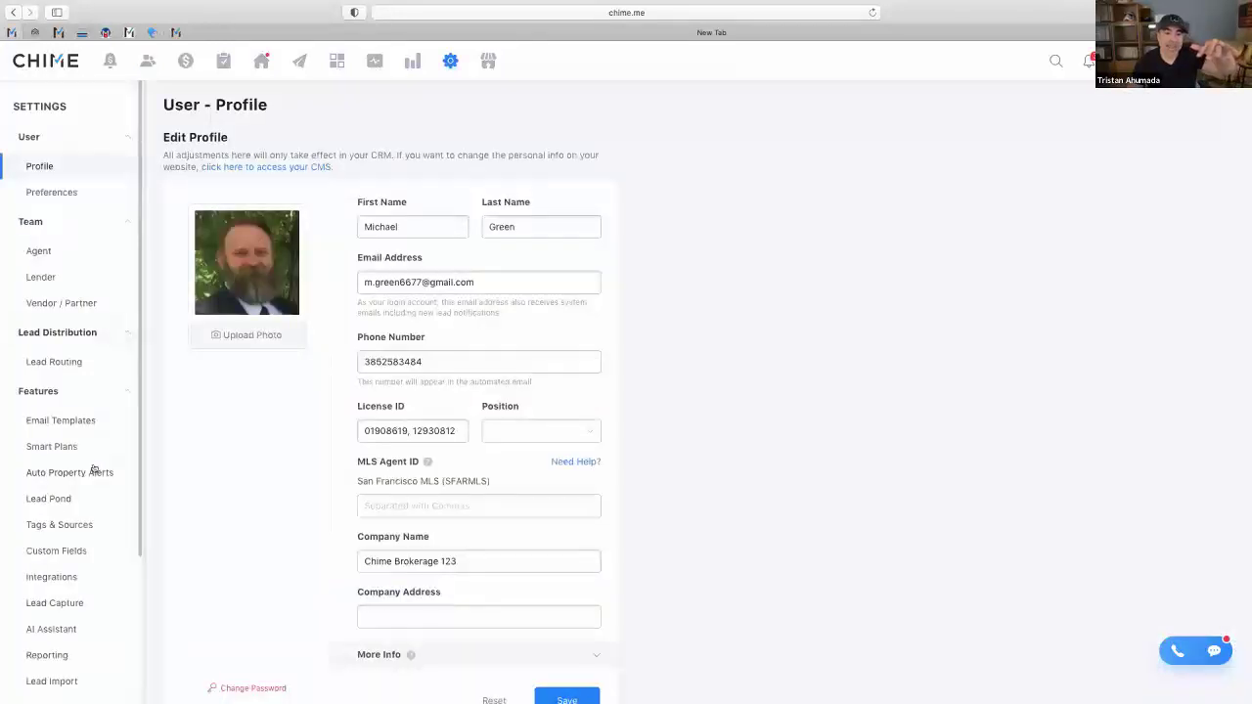
{"action": "scroll", "coordinate": [84, 473], "scroll_direction": "down", "scroll_amount": 1}
{"action": "left_click", "coordinate": [51, 593]}
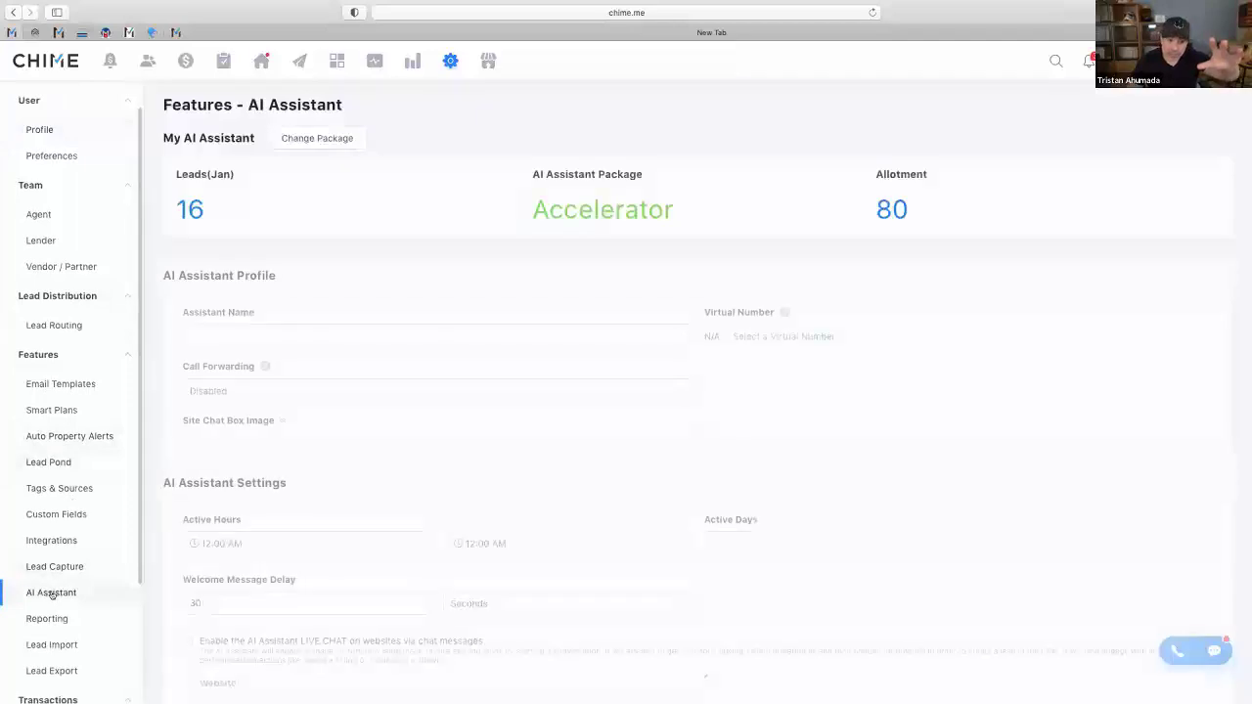
{"action": "scroll", "coordinate": [150, 476], "scroll_direction": "down", "scroll_amount": 1}
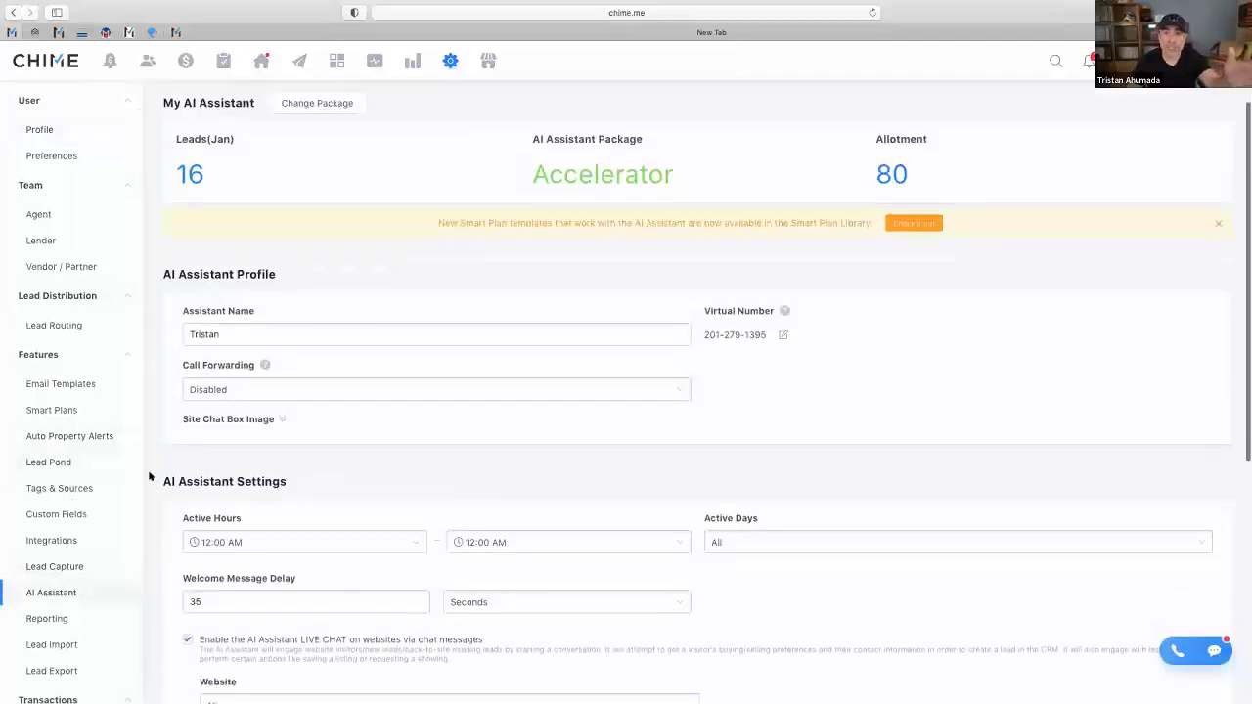
{"action": "scroll", "coordinate": [150, 476], "scroll_direction": "down", "scroll_amount": 1}
{"action": "scroll", "coordinate": [150, 477], "scroll_direction": "down", "scroll_amount": 1}
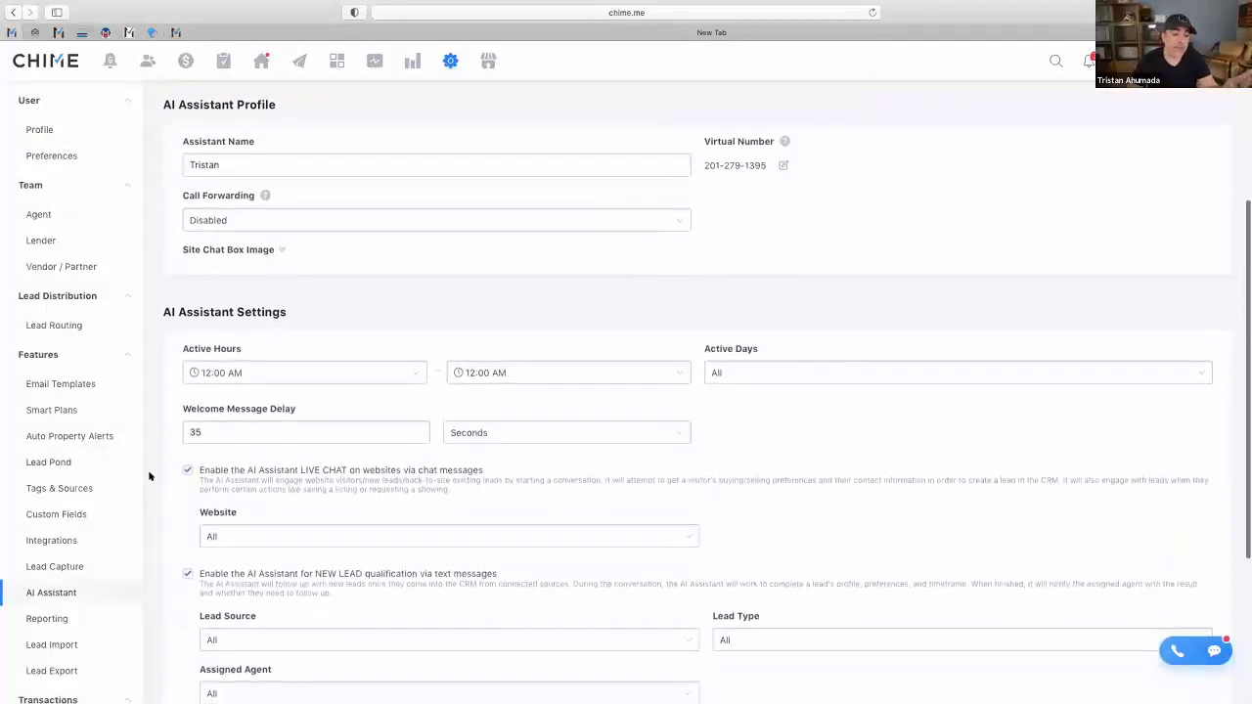
{"action": "scroll", "coordinate": [150, 477], "scroll_direction": "down", "scroll_amount": 2}
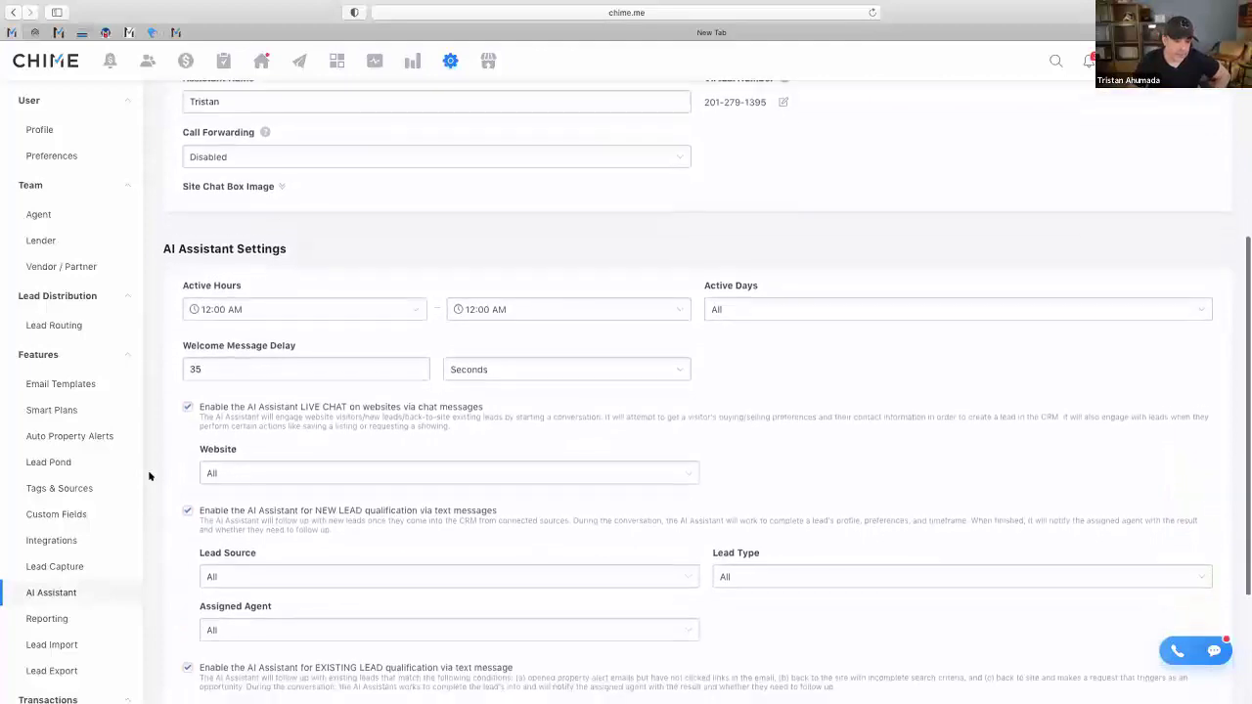
{"action": "scroll", "coordinate": [149, 477], "scroll_direction": "down", "scroll_amount": 2}
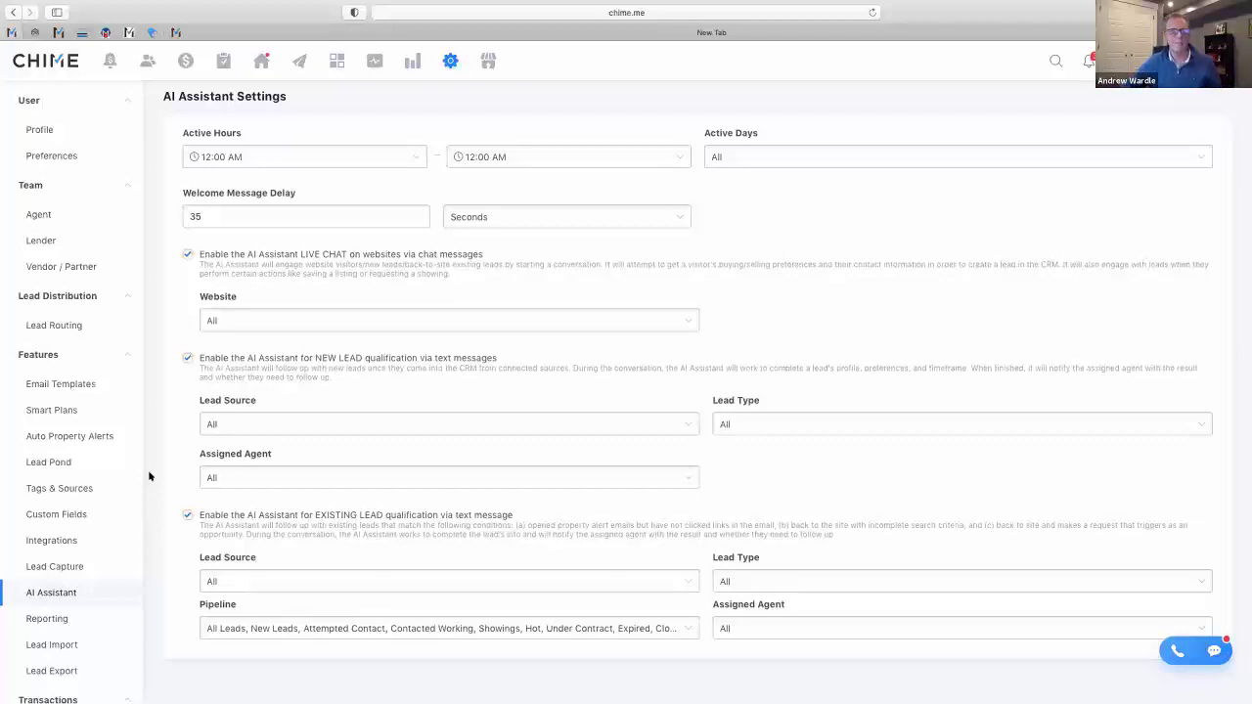
{"action": "scroll", "coordinate": [156, 474], "scroll_direction": "down", "scroll_amount": 1}
{"action": "scroll", "coordinate": [159, 473], "scroll_direction": "up", "scroll_amount": 1}
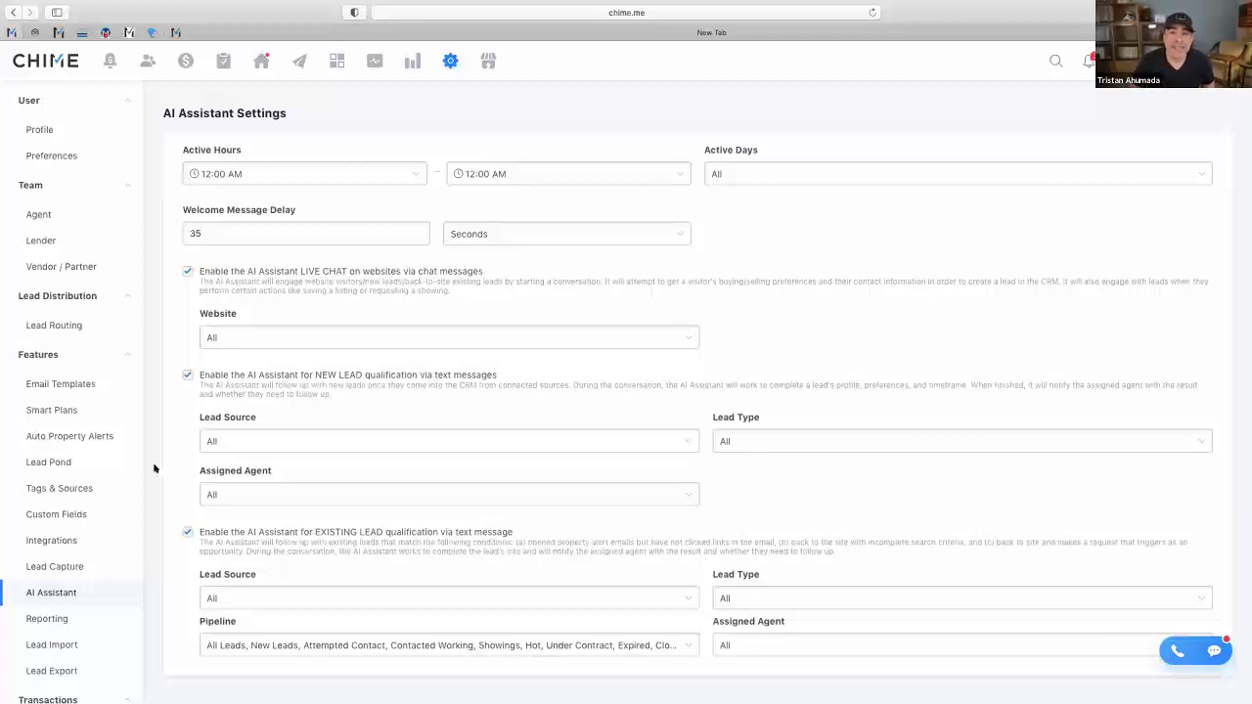
{"action": "scroll", "coordinate": [156, 468], "scroll_direction": "up", "scroll_amount": 1}
{"action": "scroll", "coordinate": [157, 468], "scroll_direction": "up", "scroll_amount": 3}
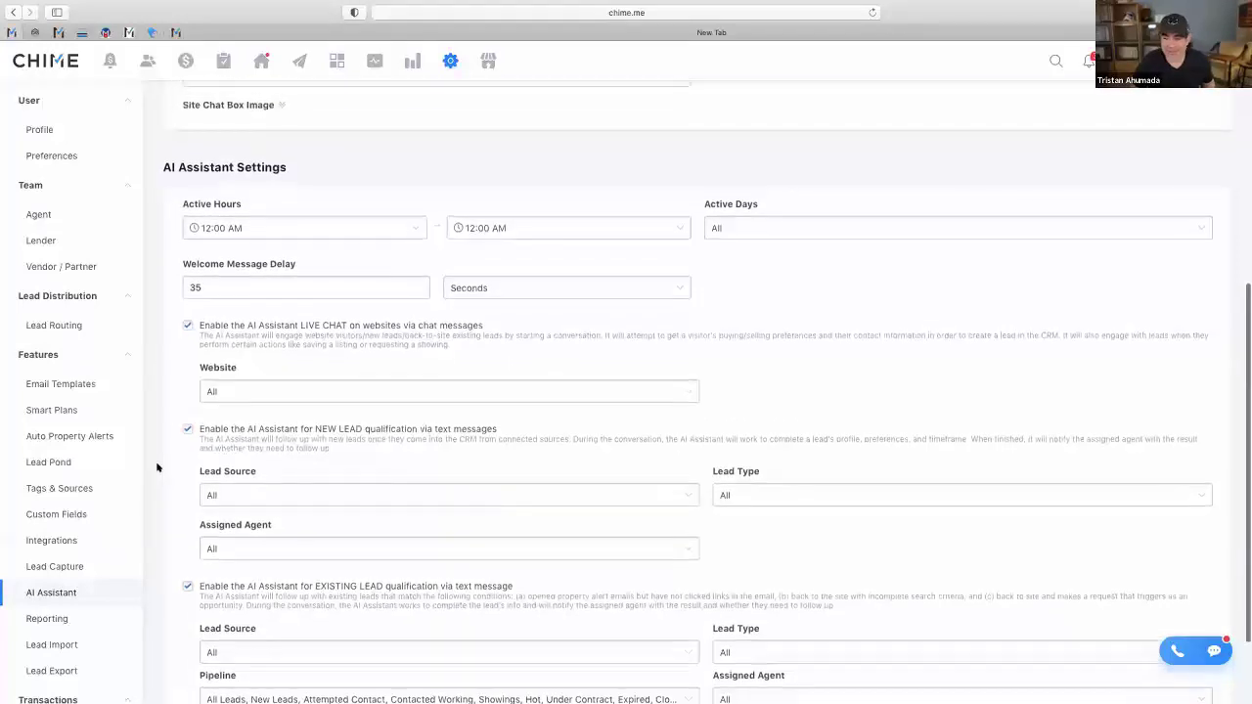
{"action": "scroll", "coordinate": [157, 467], "scroll_direction": "up", "scroll_amount": 3}
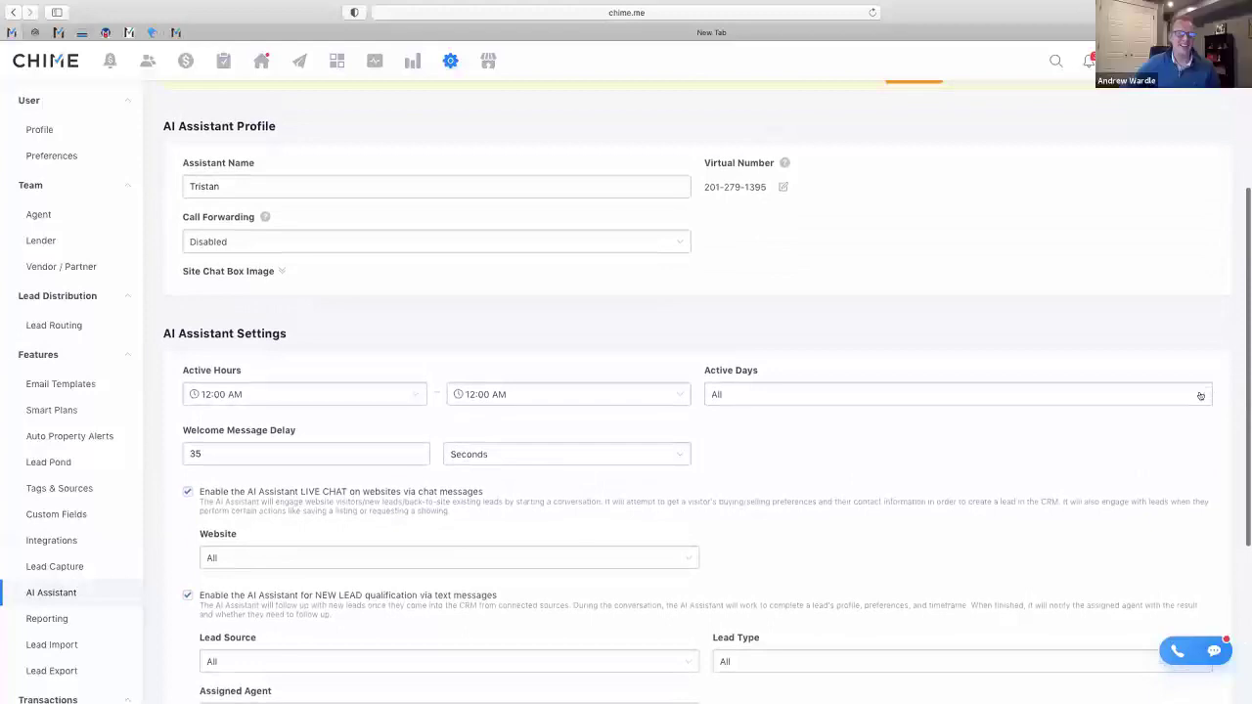
Keep the AI Assistant's Active Days set to All so the settings auto-save.
{"action": "left_click", "coordinate": [1200, 395]}
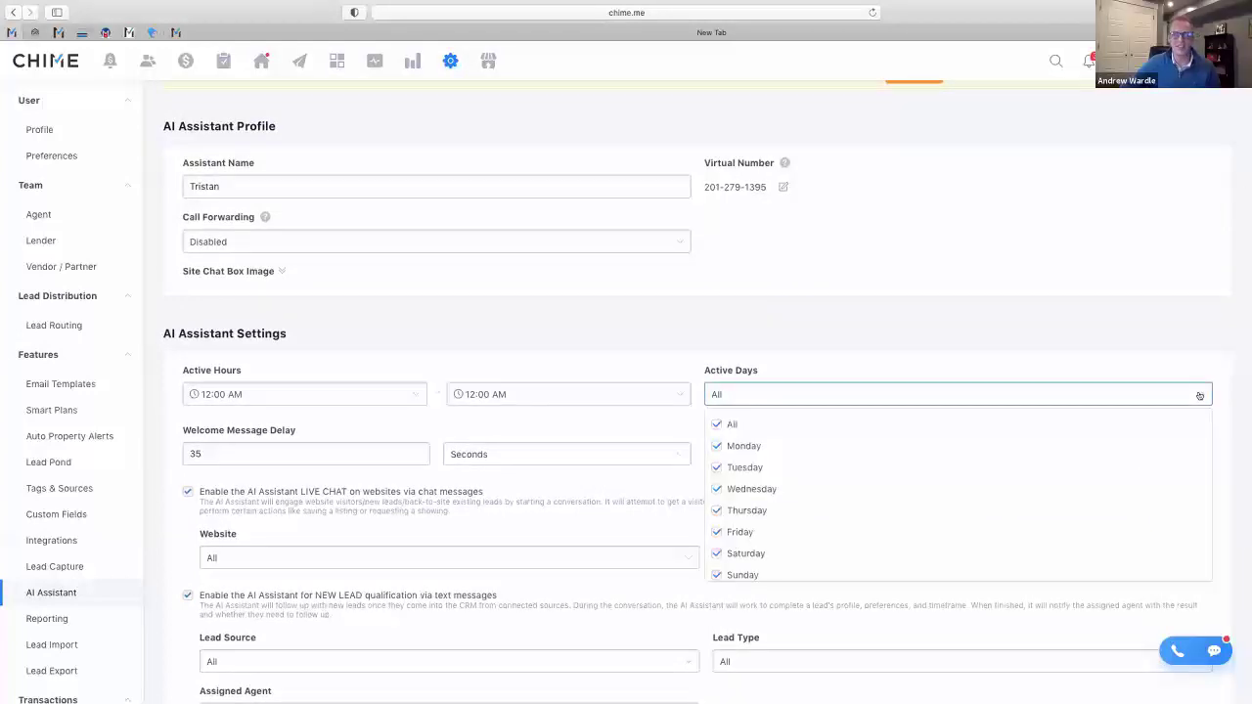
{"action": "left_click", "coordinate": [1200, 395]}
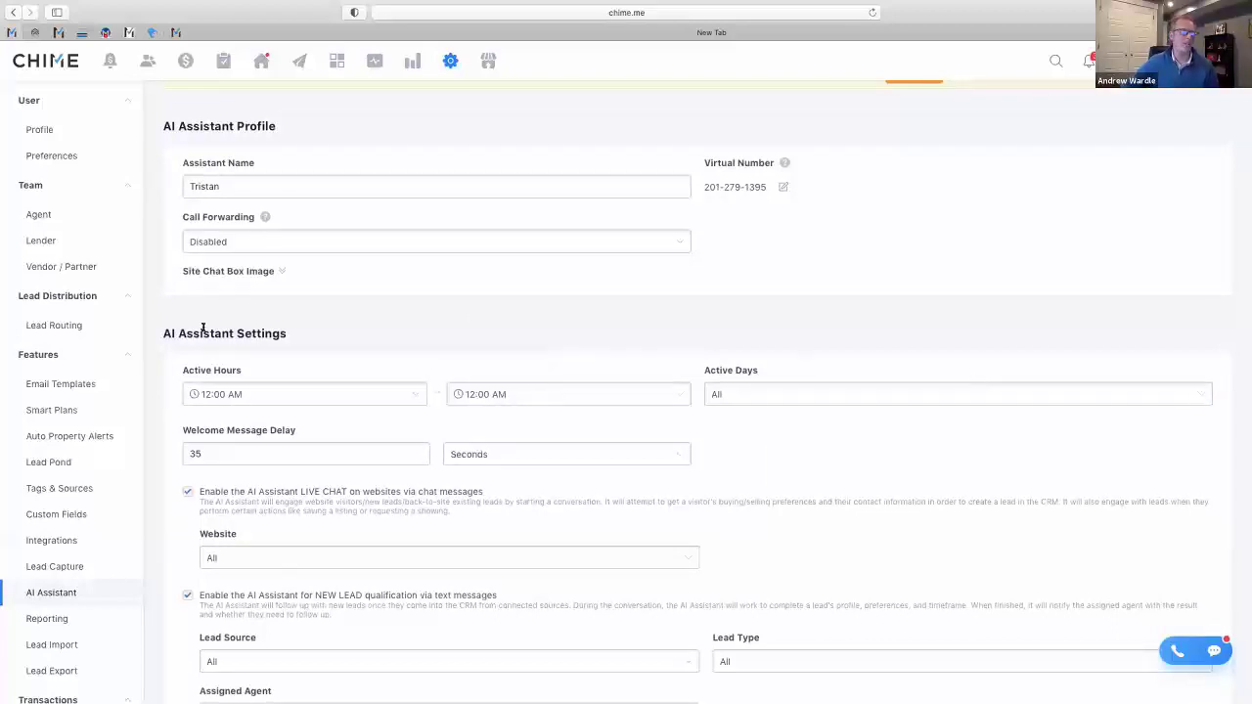
{"action": "scroll", "coordinate": [152, 323], "scroll_direction": "down", "scroll_amount": 1}
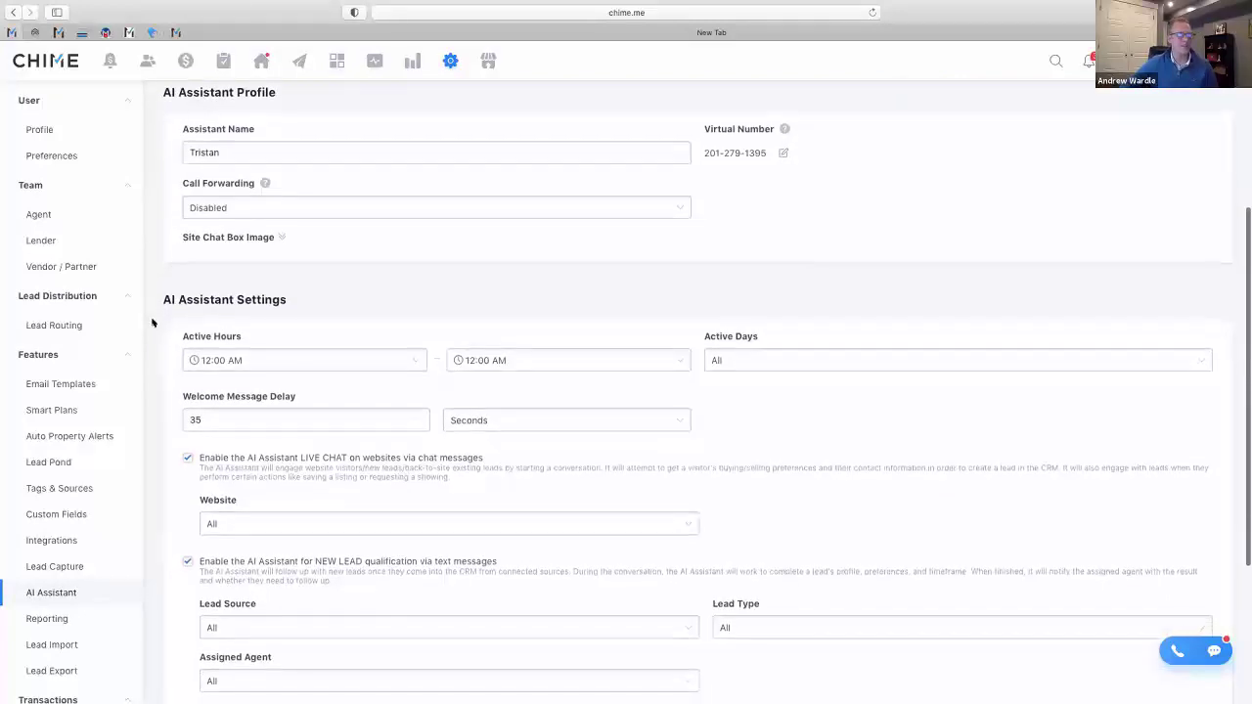
{"action": "scroll", "coordinate": [152, 323], "scroll_direction": "up", "scroll_amount": 1}
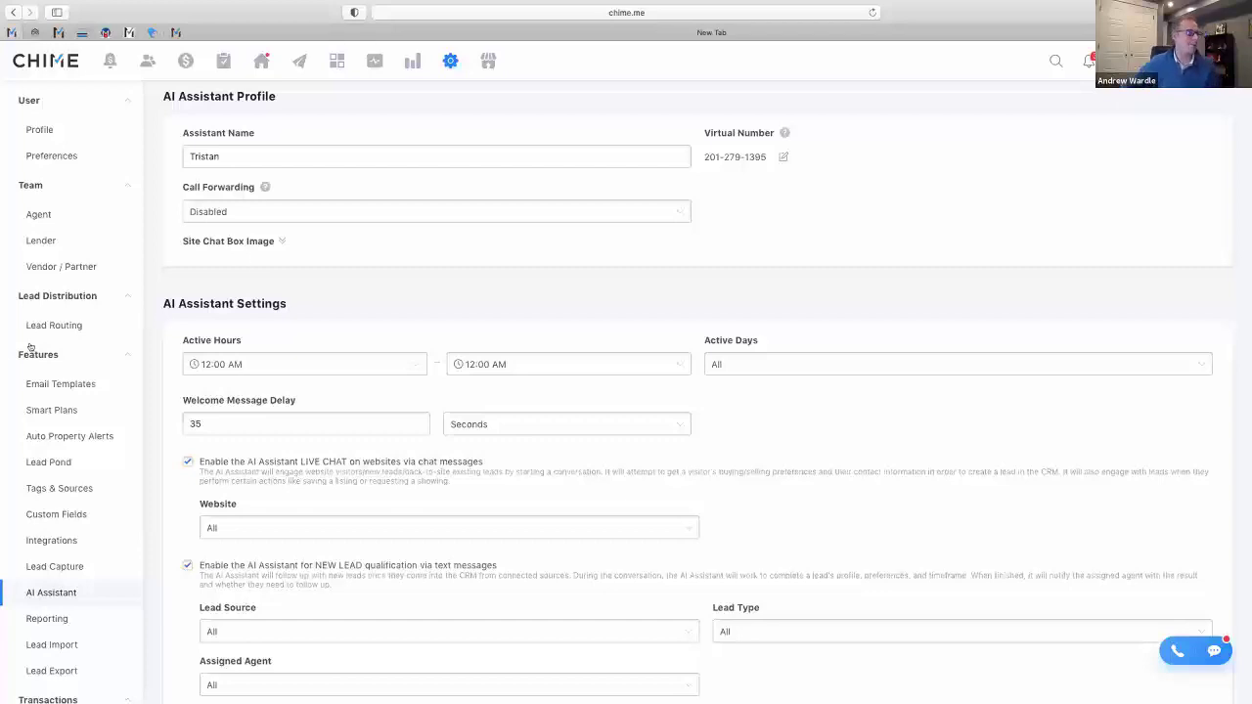
{"action": "left_click", "coordinate": [40, 411]}
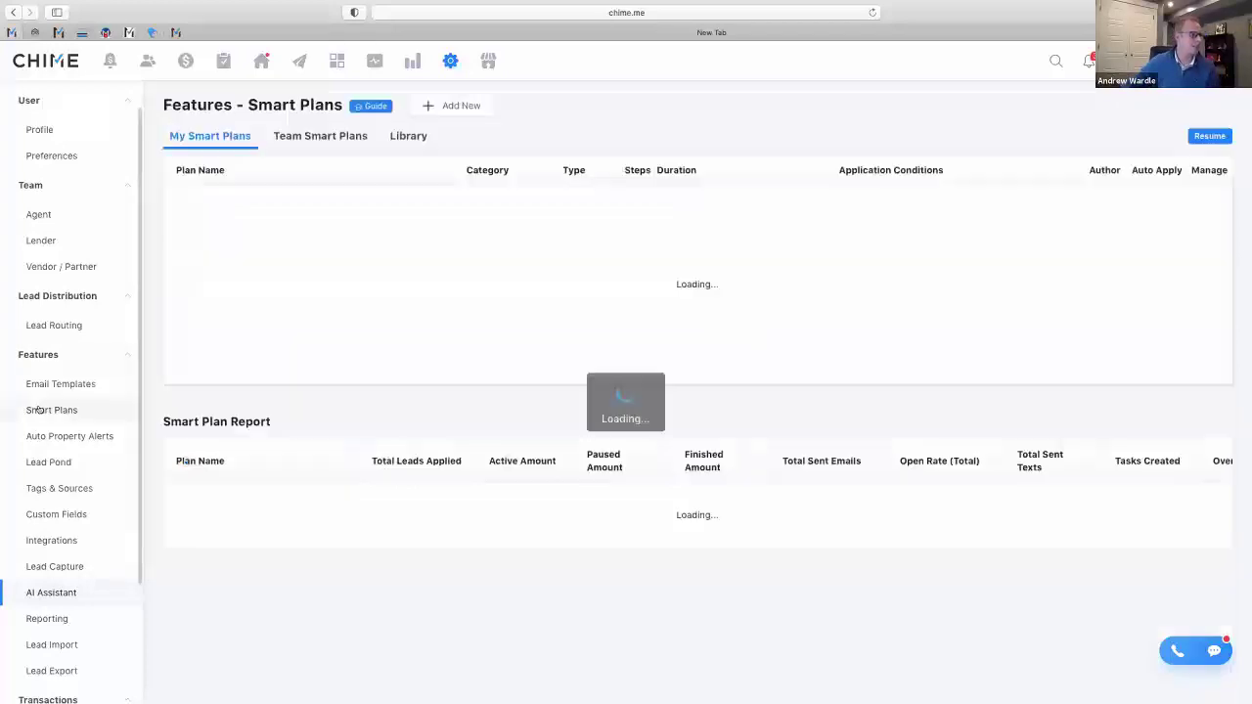
Browse the smart plan Library and highlight Seller-Just looking (AI)'s 116-day duration.
{"action": "left_click", "coordinate": [403, 136]}
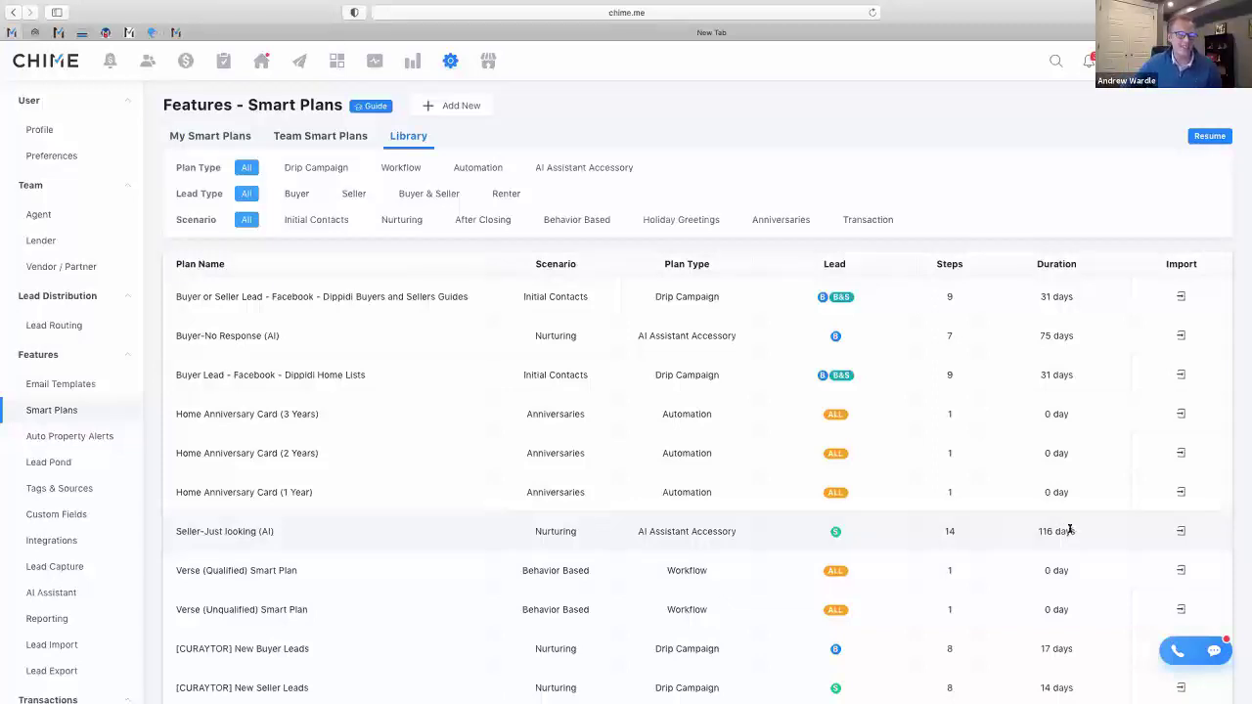
{"action": "left_click_drag", "start_coordinate": [1037, 532], "coordinate": [1035, 532]}
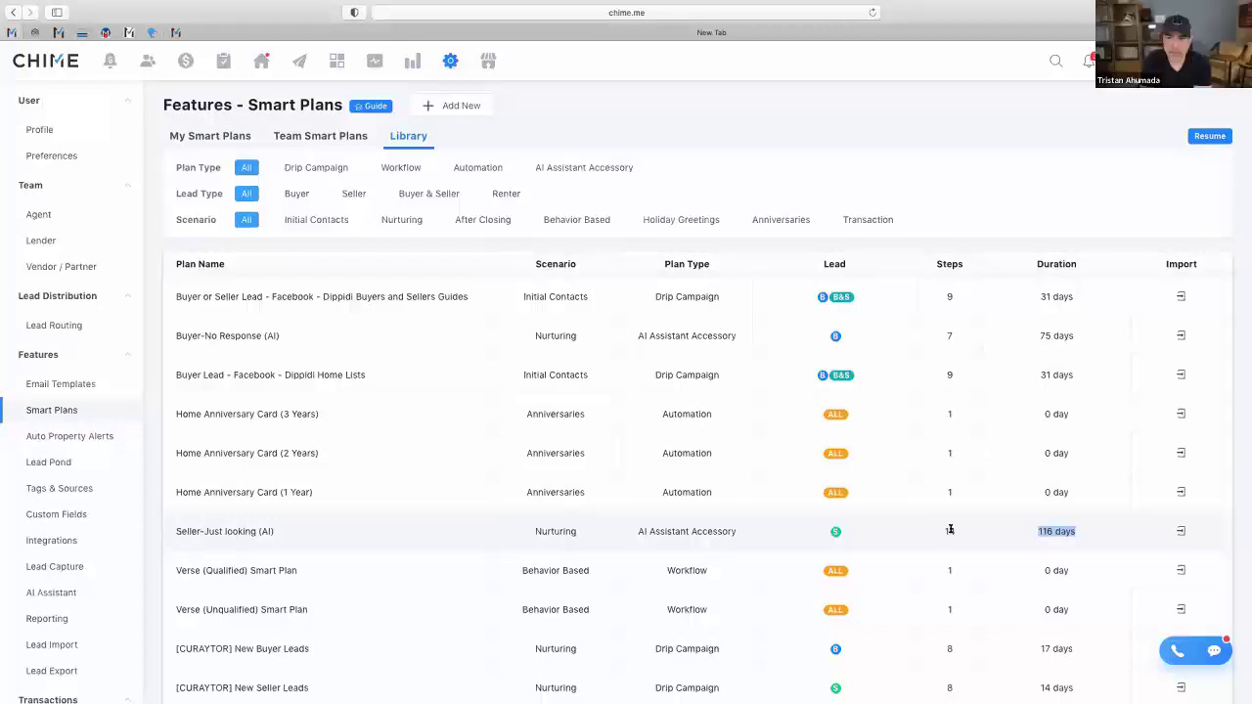
{"action": "left_click", "coordinate": [315, 136]}
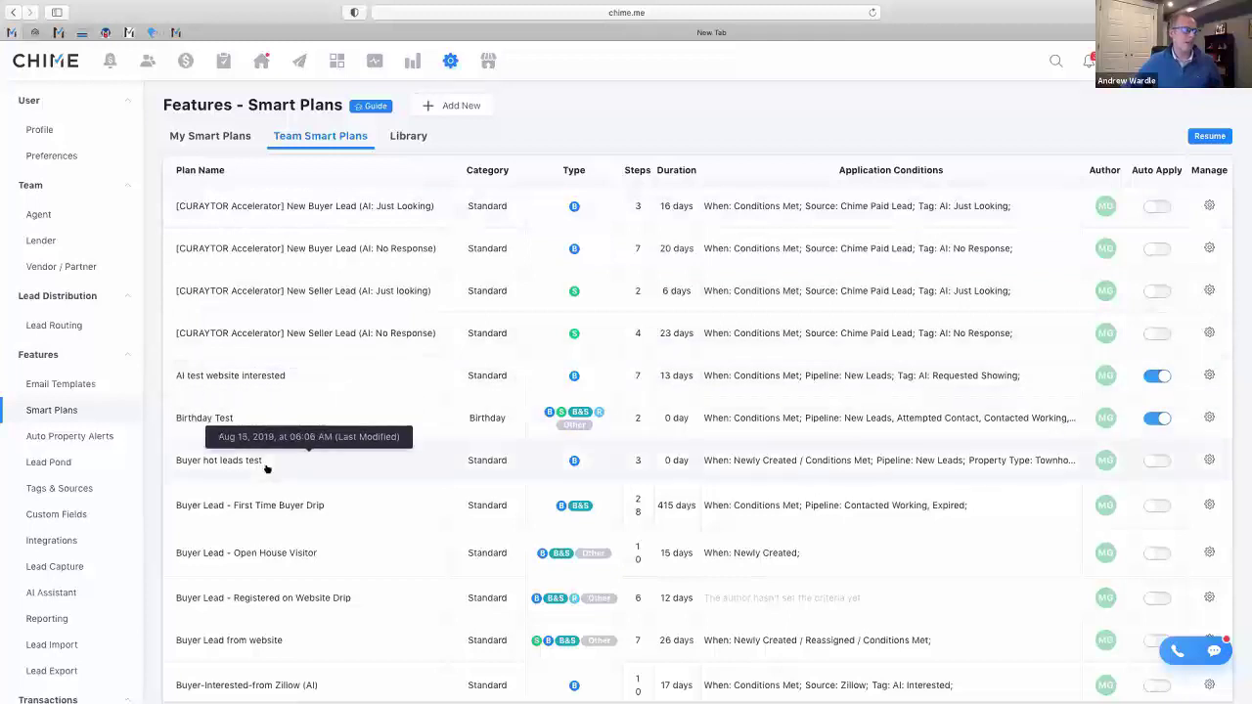
Edit the Buyer Lead - Registered on Website Drip plan from Team Smart Plans.
{"action": "scroll", "coordinate": [404, 471], "scroll_direction": "down", "scroll_amount": 3}
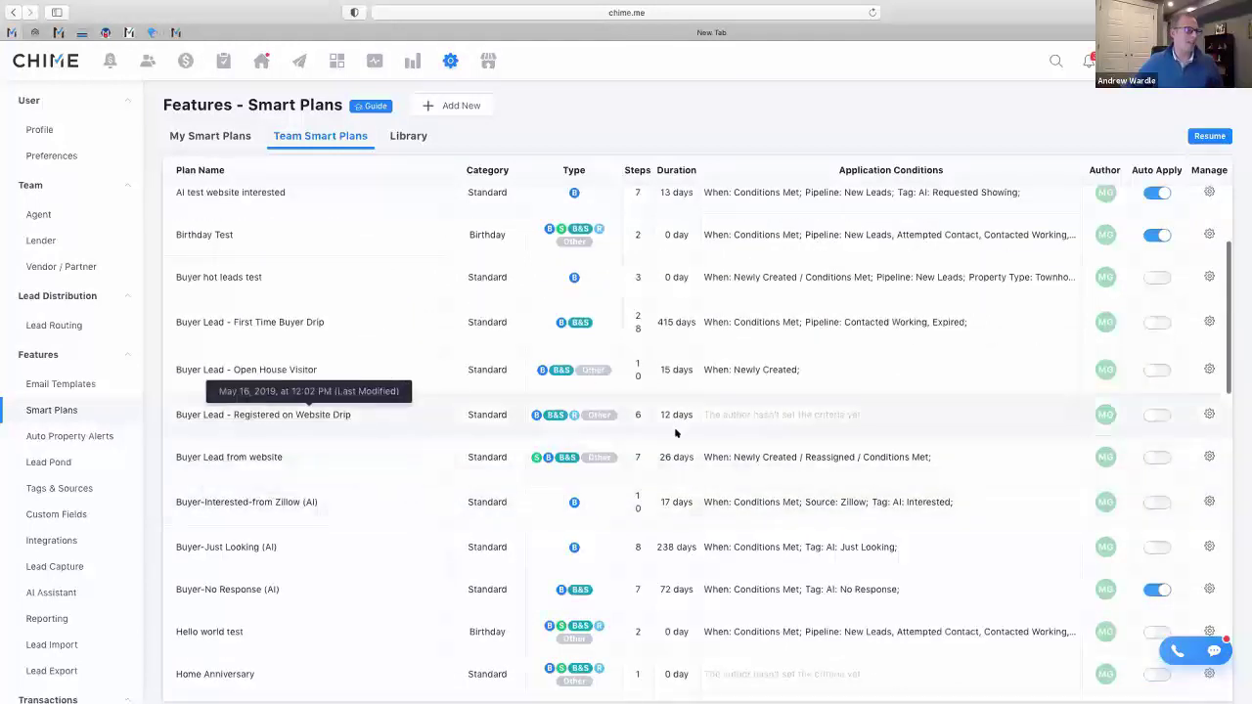
{"action": "left_click", "coordinate": [1209, 414]}
{"action": "left_click", "coordinate": [1140, 445]}
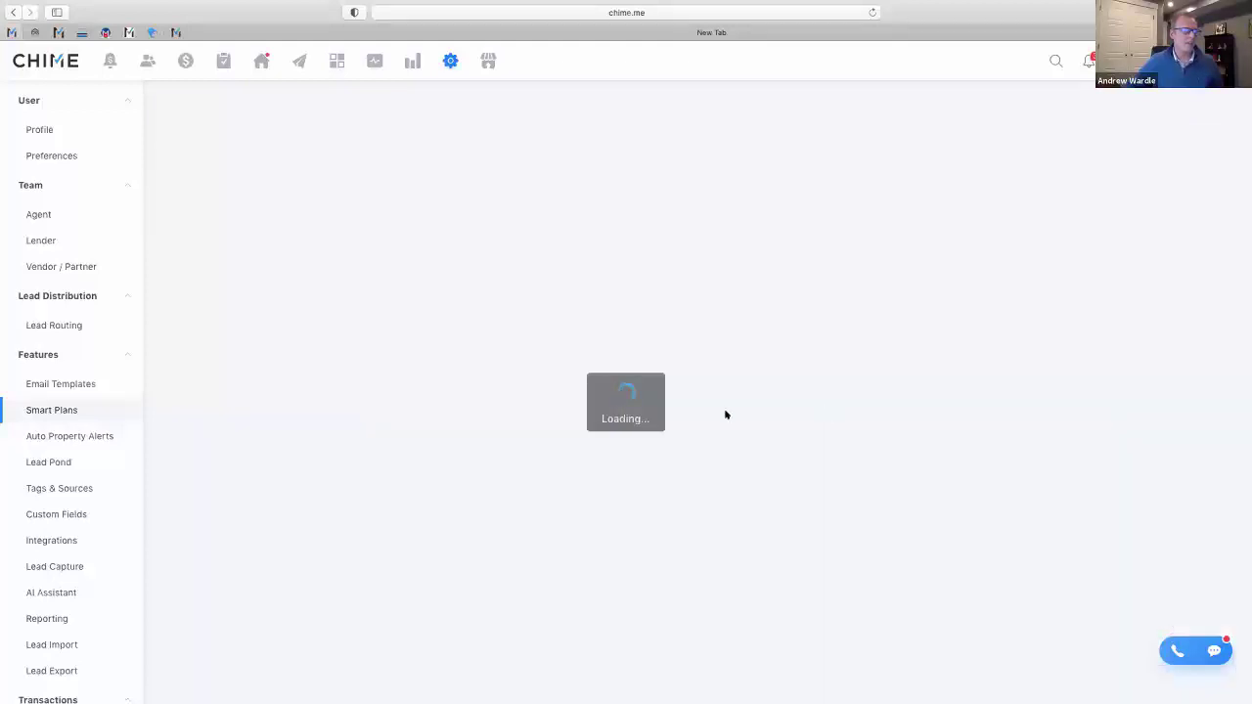
Add 'Thank you.' above the signature in step 1's email and set step 2 to 09:04 AM.
{"action": "scroll", "coordinate": [840, 447], "scroll_direction": "down", "scroll_amount": 3}
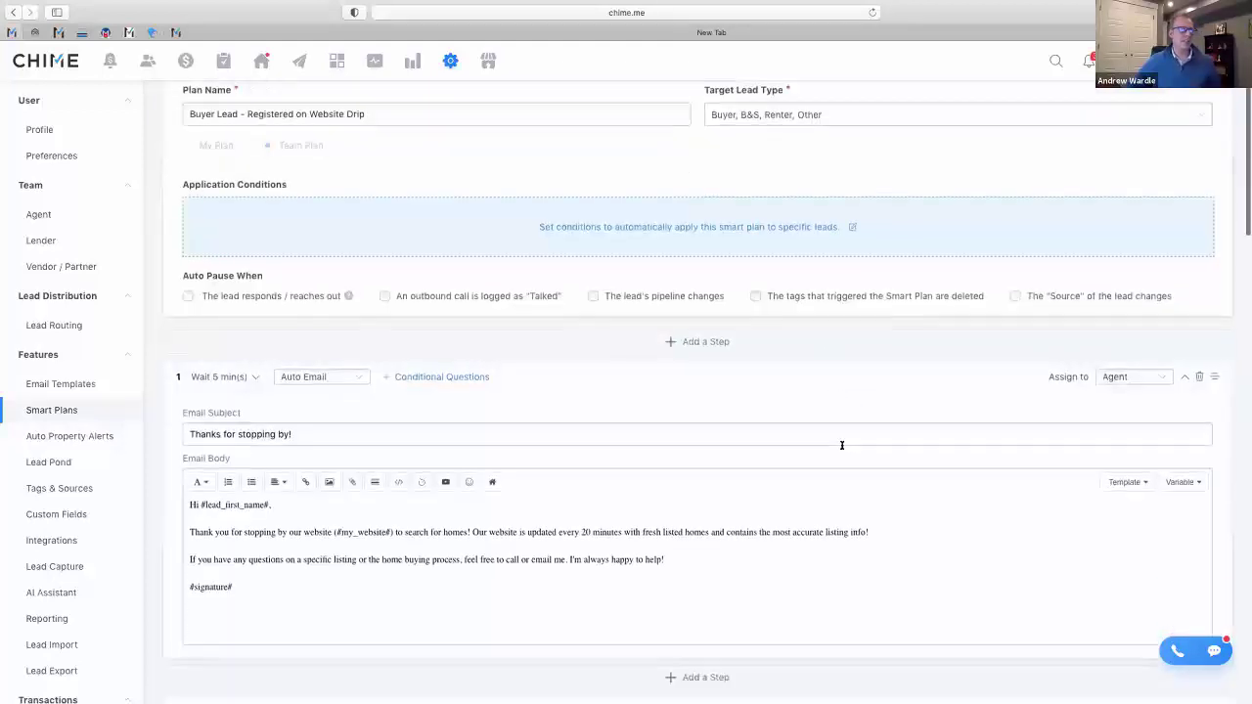
{"action": "scroll", "coordinate": [842, 446], "scroll_direction": "down", "scroll_amount": 3}
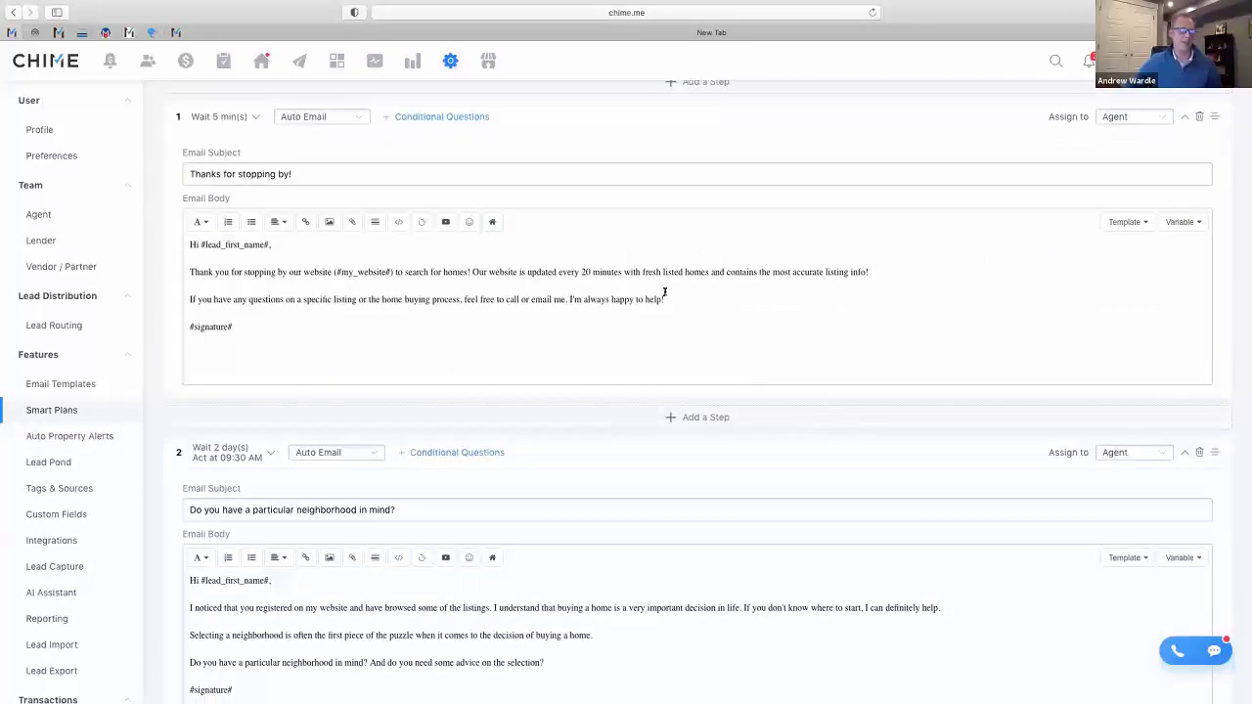
{"action": "left_click", "coordinate": [786, 316]}
{"action": "key", "text": "Return"}
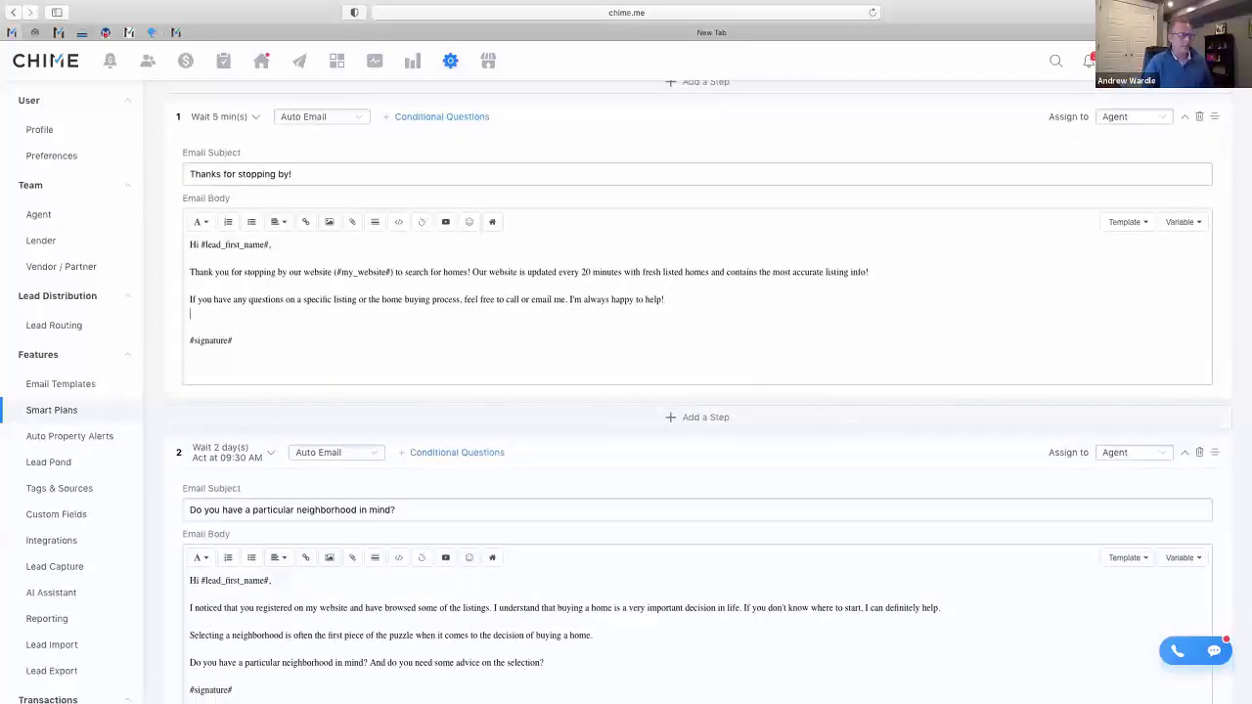
{"action": "type", "text": "Thank you."}
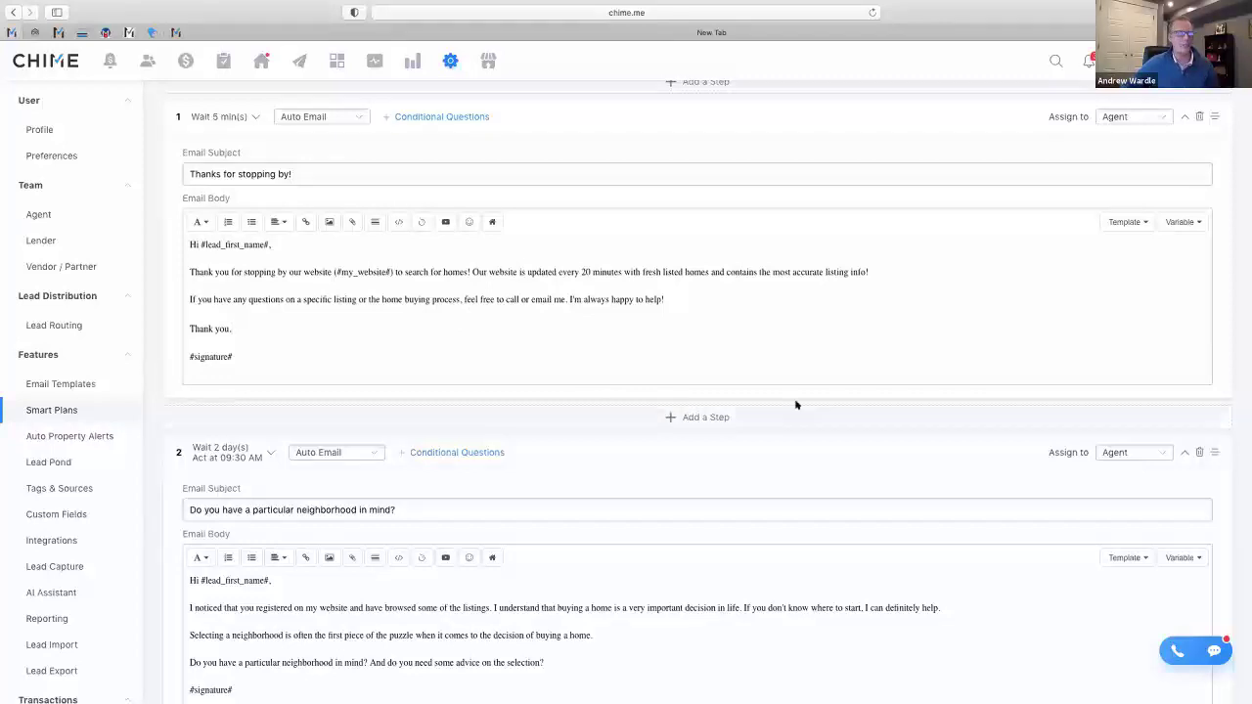
{"action": "left_click", "coordinate": [268, 455]}
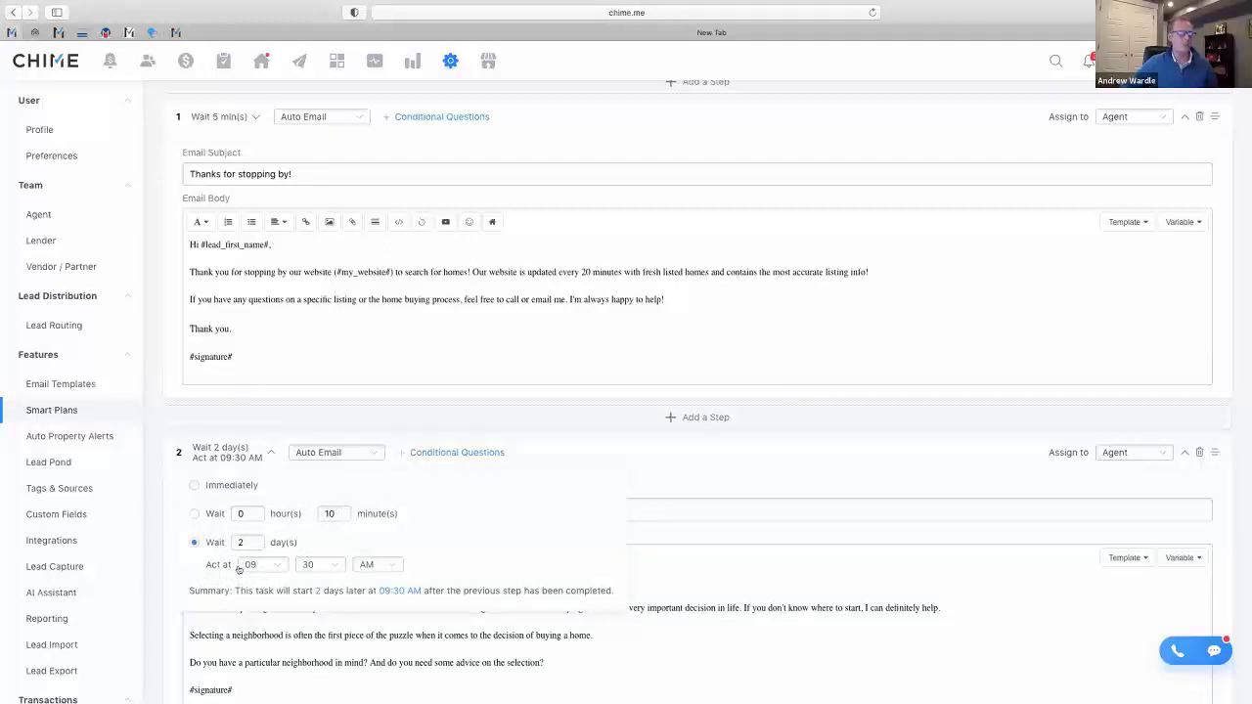
{"action": "left_click", "coordinate": [336, 565]}
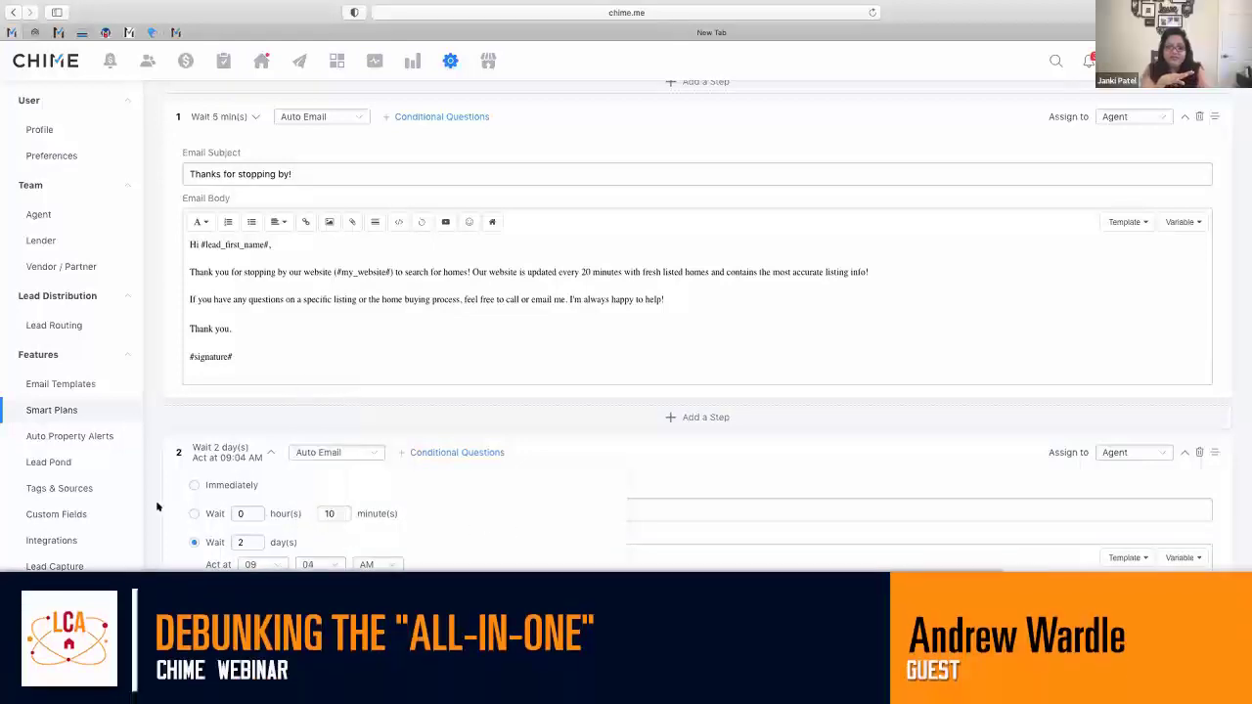
Confirm step 2's 09:04 time and give it the mortgage pre-qualified conditional question.
{"action": "left_click", "coordinate": [491, 460]}
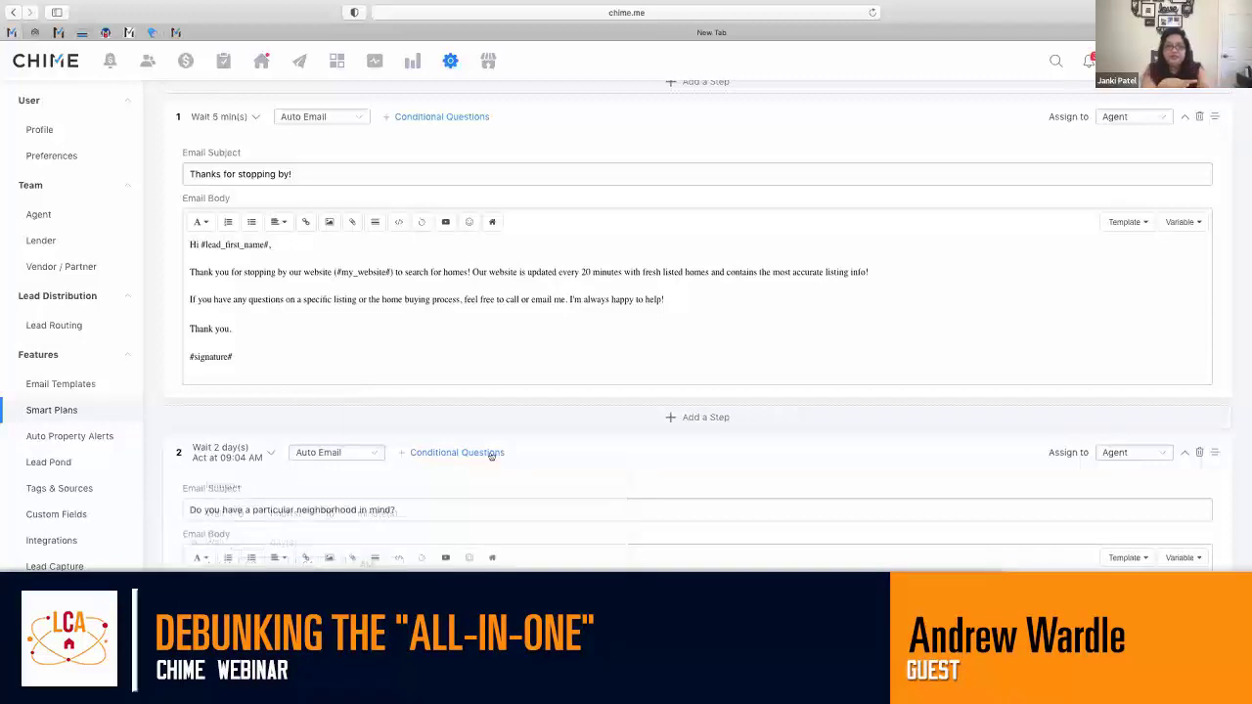
{"action": "left_click", "coordinate": [491, 454]}
{"action": "left_click", "coordinate": [490, 452]}
{"action": "key", "text": "Down"}
{"action": "key", "text": "Down"}
{"action": "key", "text": "Return"}
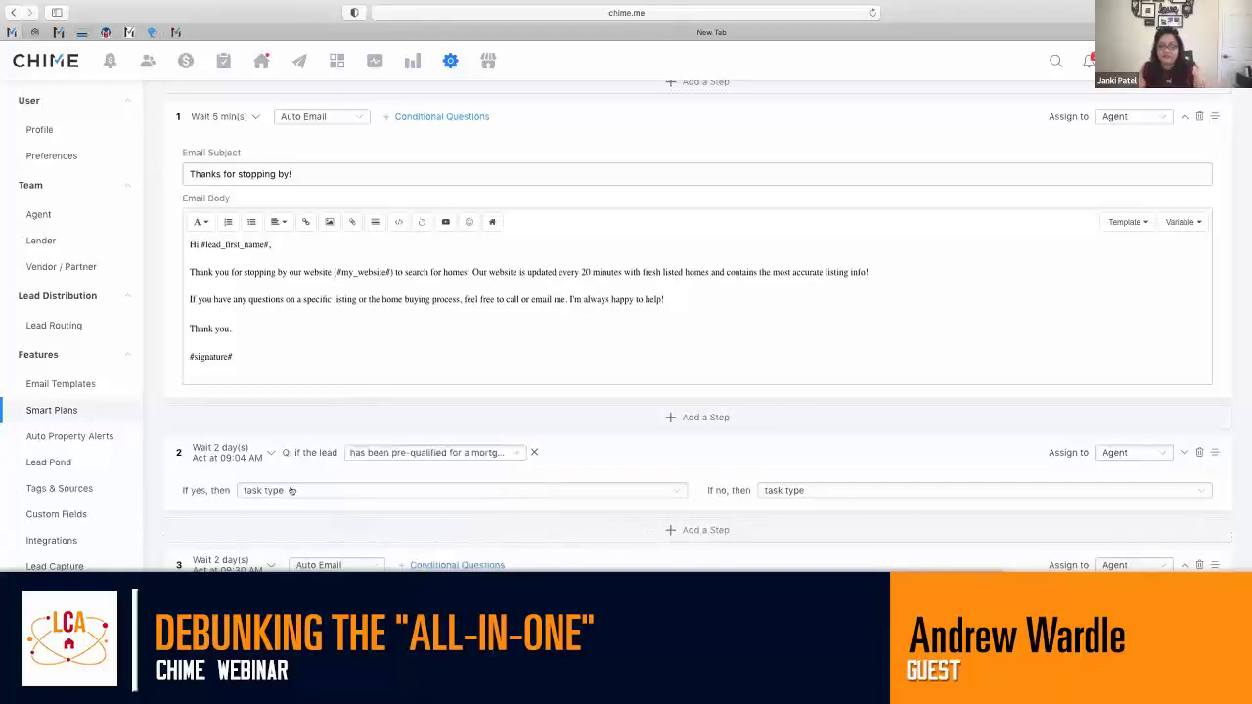
Set both the If yes and If no answers to send an Auto Text.
{"action": "left_click", "coordinate": [677, 490]}
{"action": "left_click", "coordinate": [631, 528]}
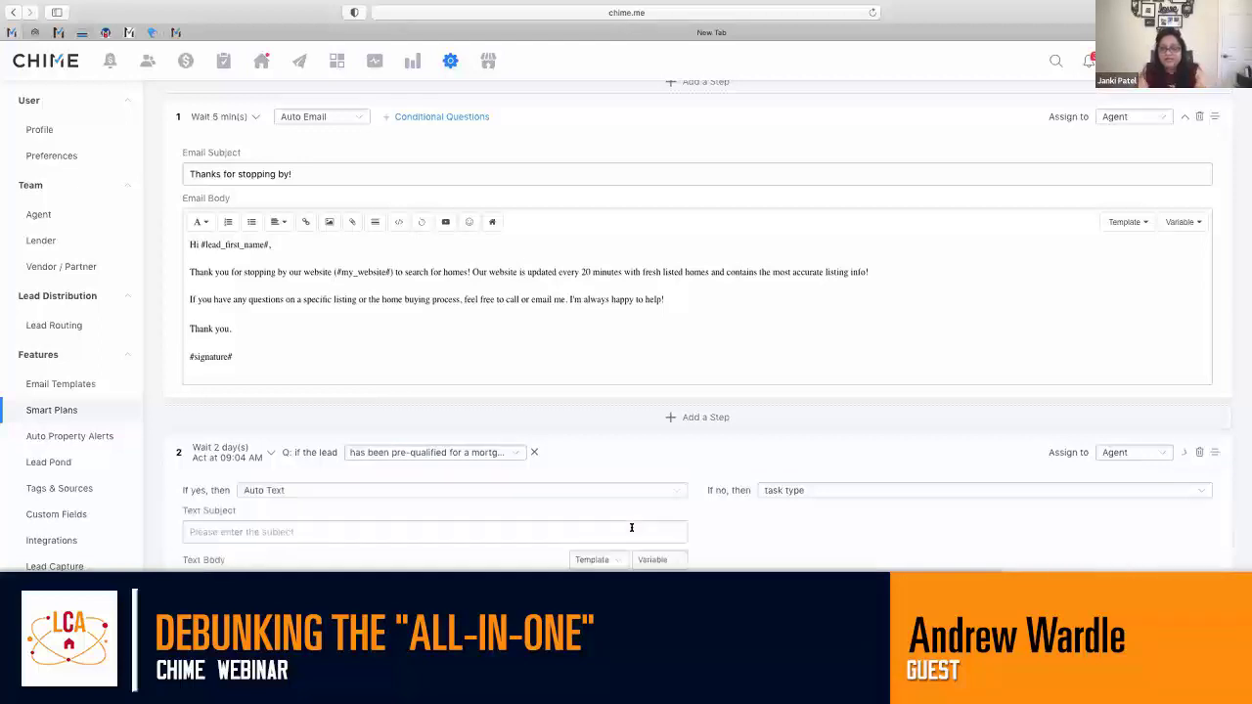
{"action": "left_click", "coordinate": [1198, 489]}
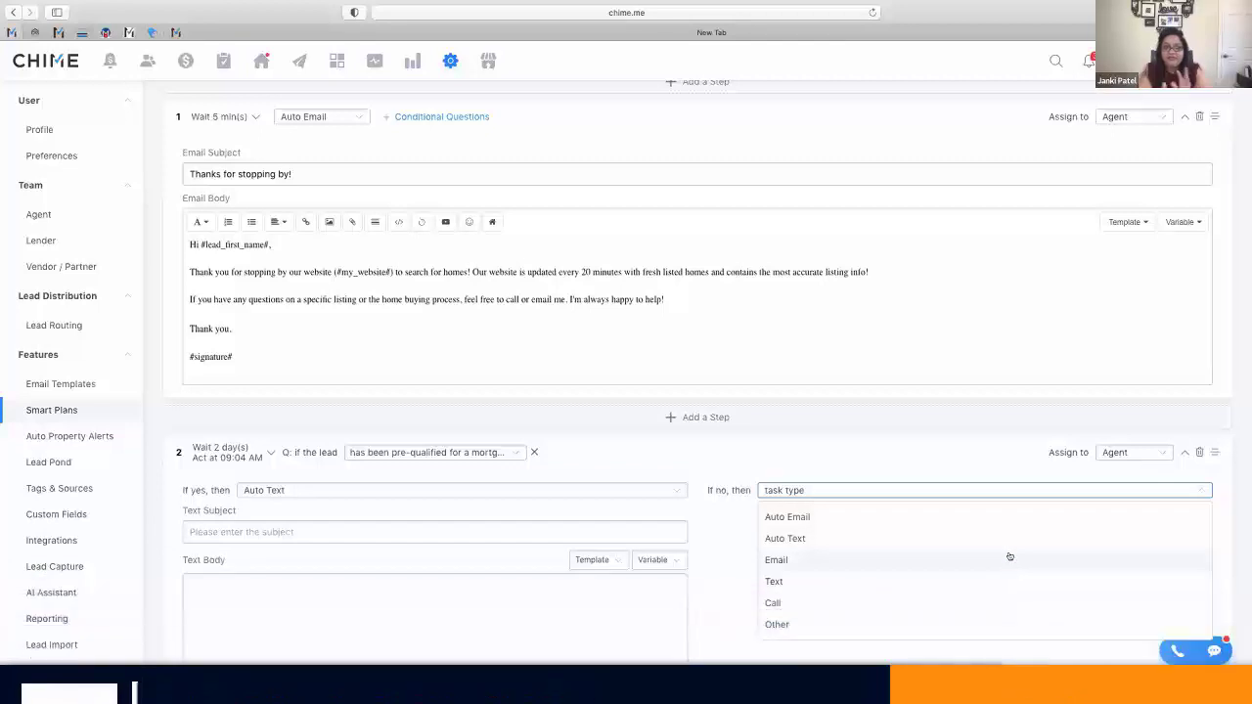
{"action": "left_click", "coordinate": [1008, 537]}
{"action": "scroll", "coordinate": [1008, 533], "scroll_direction": "down", "scroll_amount": 3}
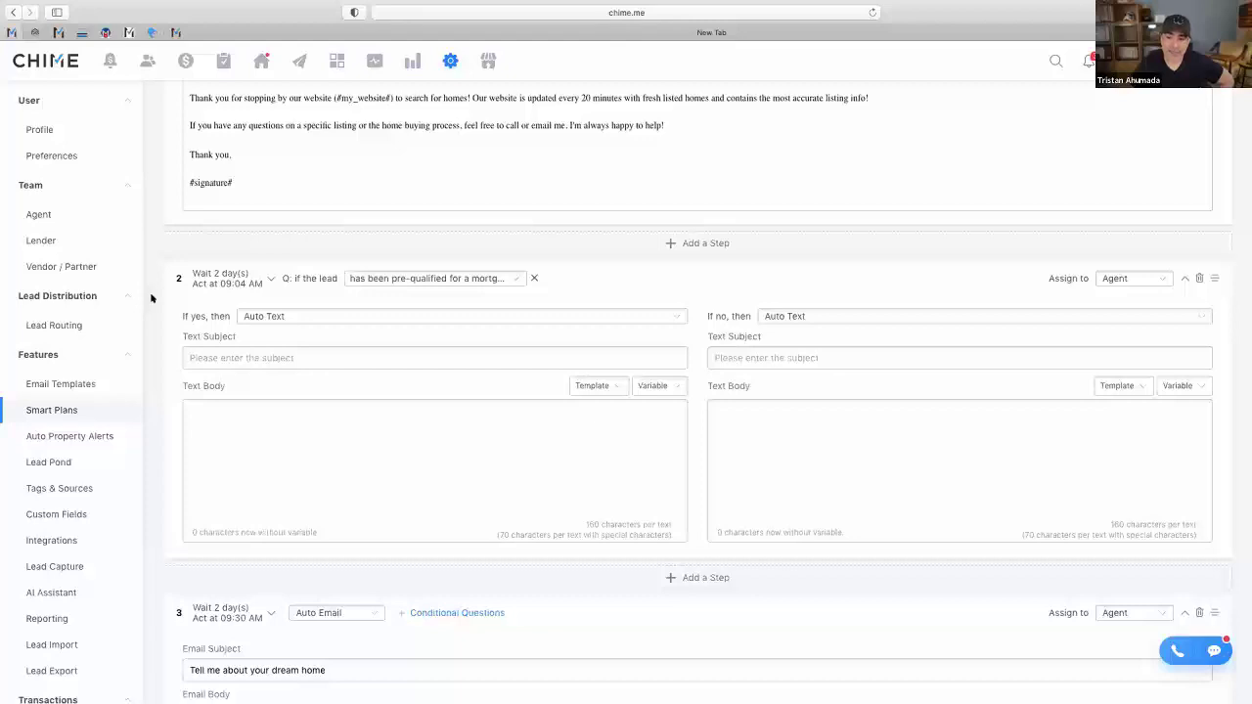
{"action": "scroll", "coordinate": [186, 147], "scroll_direction": "up", "scroll_amount": 10}
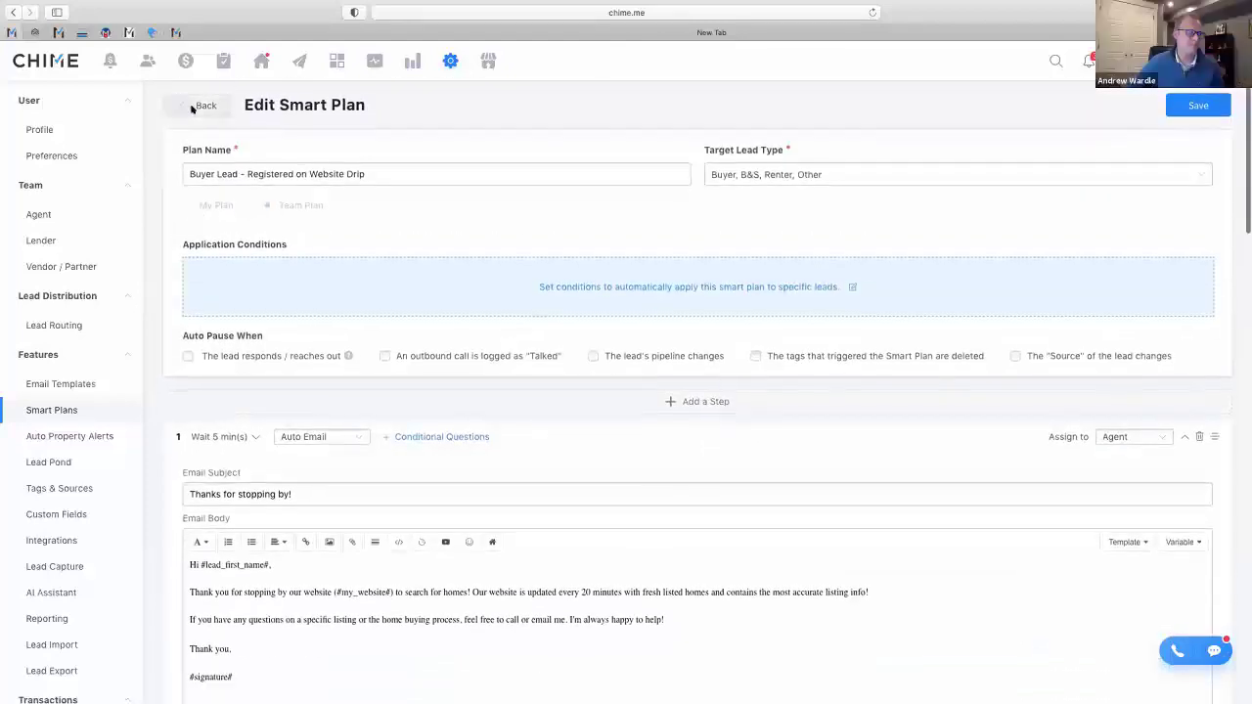
Leave the plan editor while keeping the changes.
{"action": "left_click", "coordinate": [189, 107]}
{"action": "left_click", "coordinate": [590, 392]}
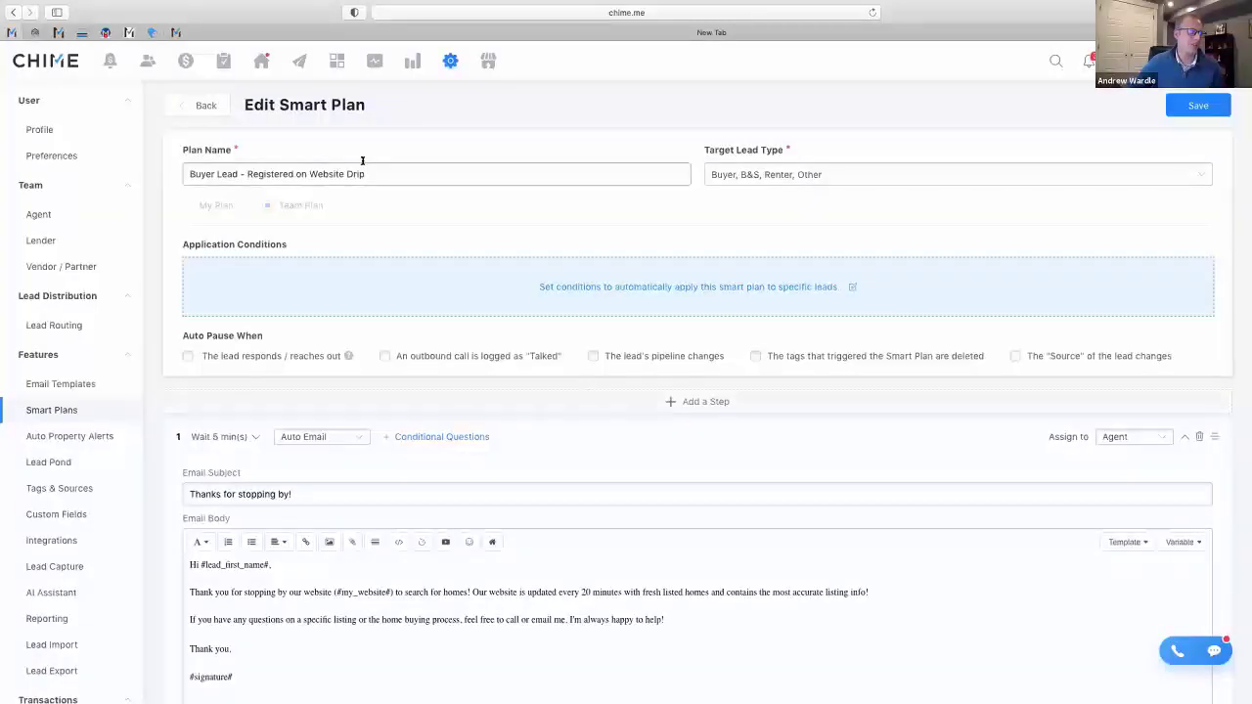
{"action": "left_click", "coordinate": [47, 409]}
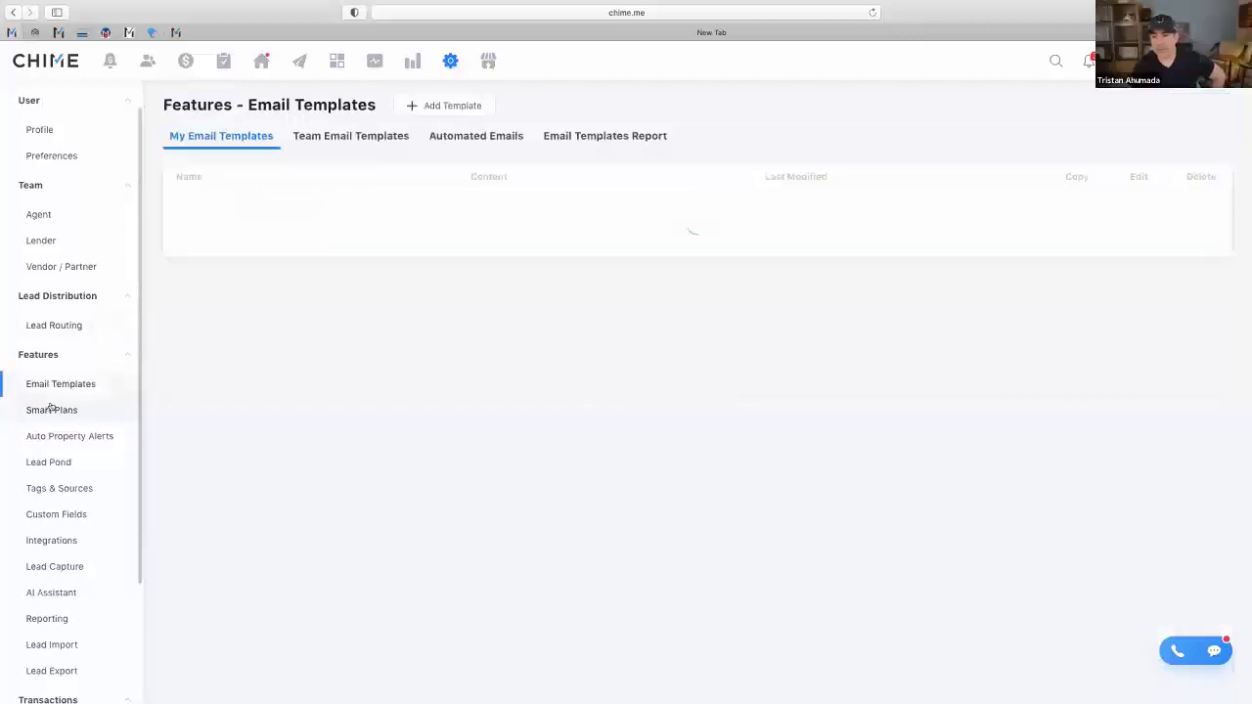
Add a new smart plan to reach the Select a Category for the Plan page.
{"action": "left_click", "coordinate": [443, 105]}
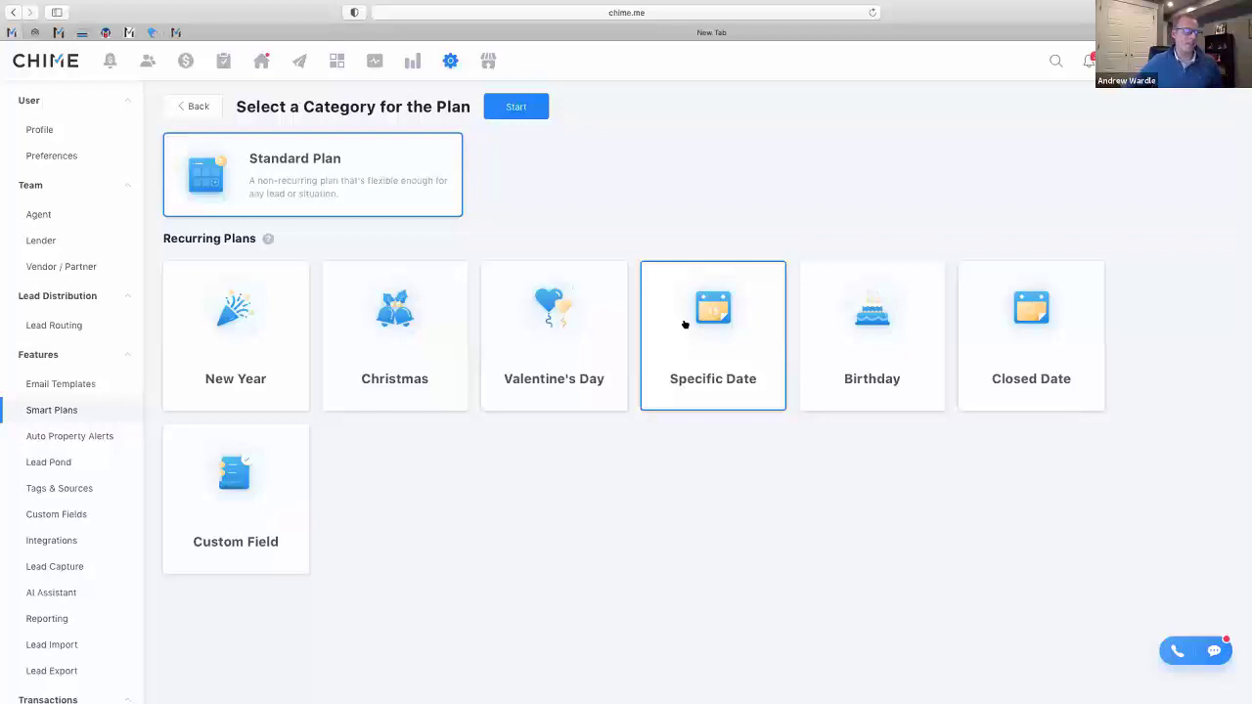
Preview the Christmas, Specific Date and Closed Date plan categories, then bring up lead search.
{"action": "left_click", "coordinate": [384, 340]}
{"action": "left_click", "coordinate": [724, 351]}
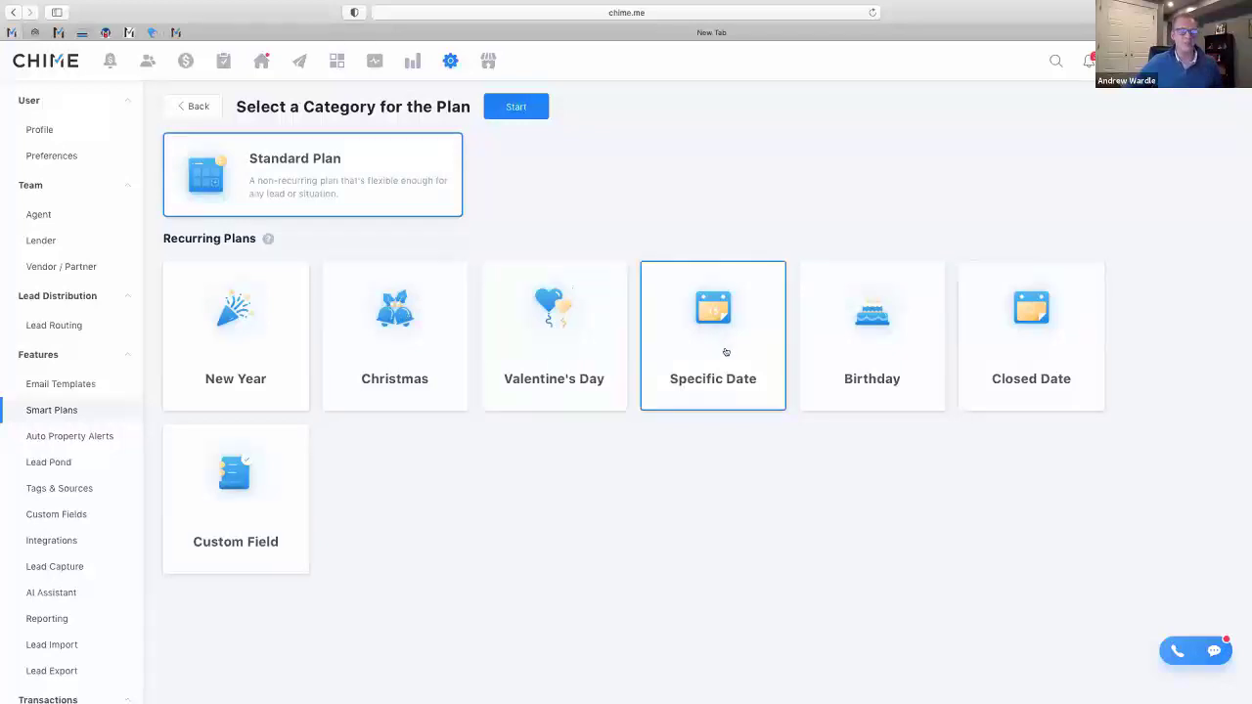
{"action": "left_click", "coordinate": [1022, 349]}
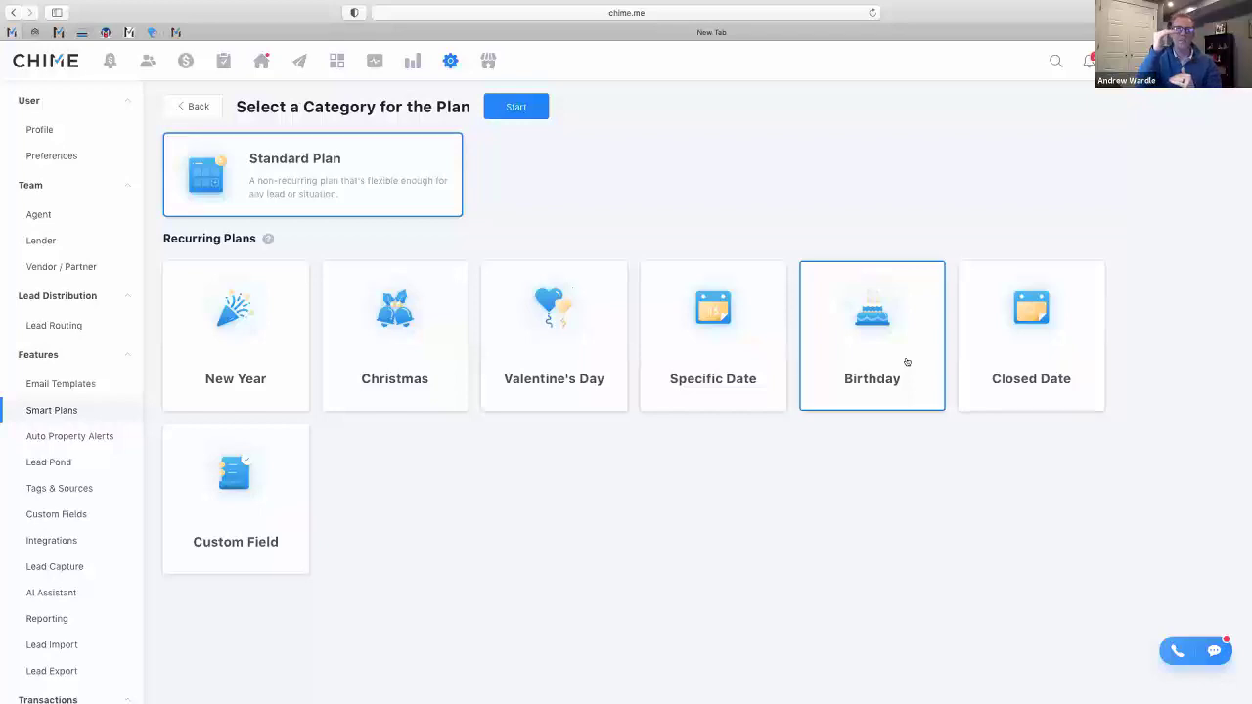
{"action": "left_click", "coordinate": [1048, 61]}
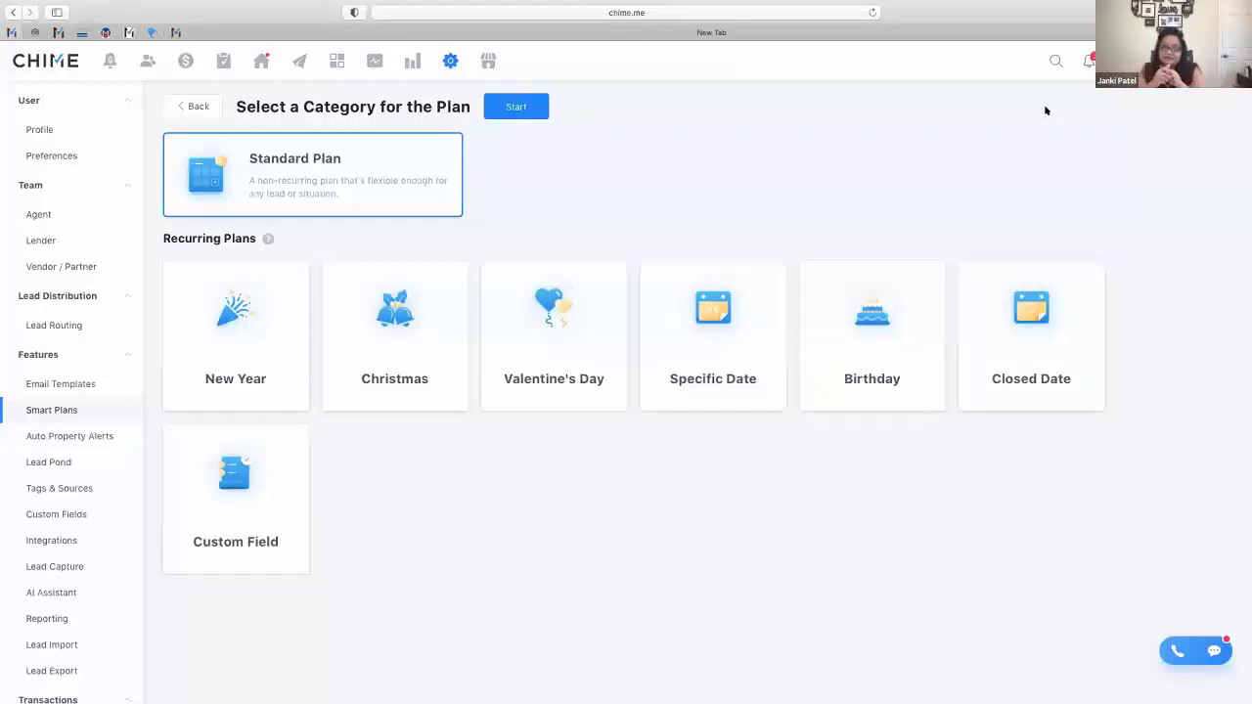
Search the top bar for the demo lead by name and open the first matching profile.
{"action": "mouse_move", "coordinate": [1007, 61]}
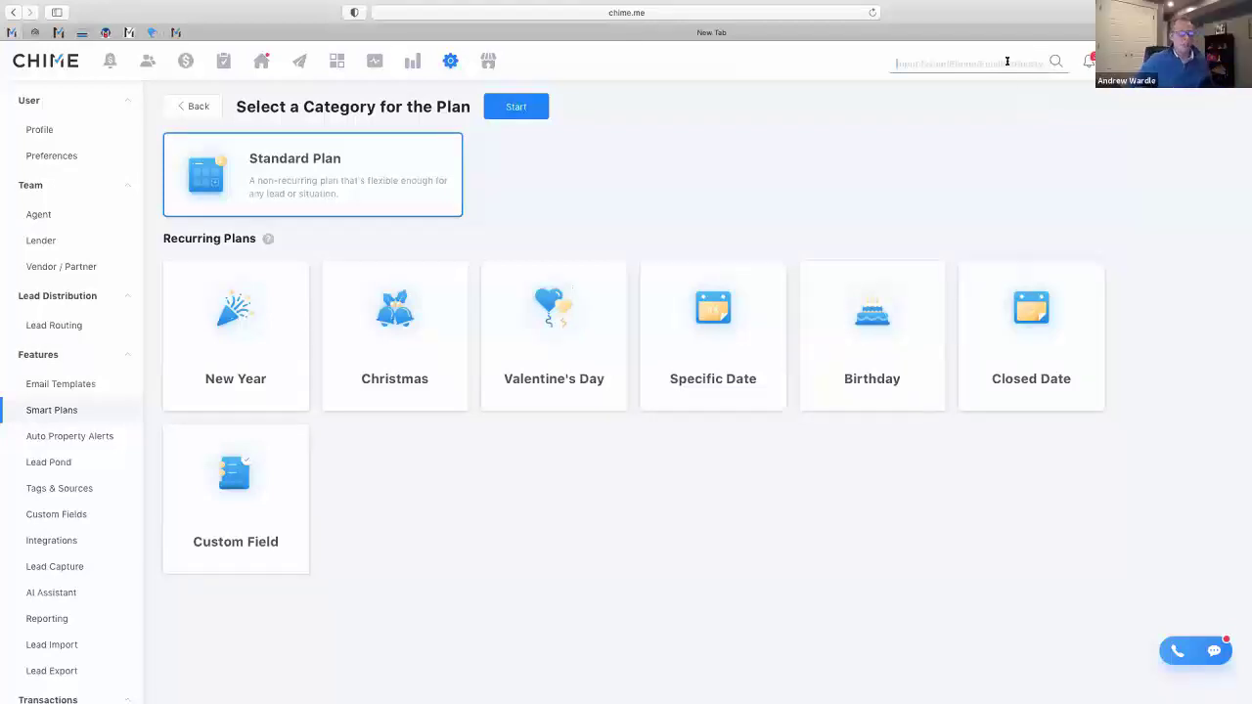
{"action": "left_click", "coordinate": [1007, 60]}
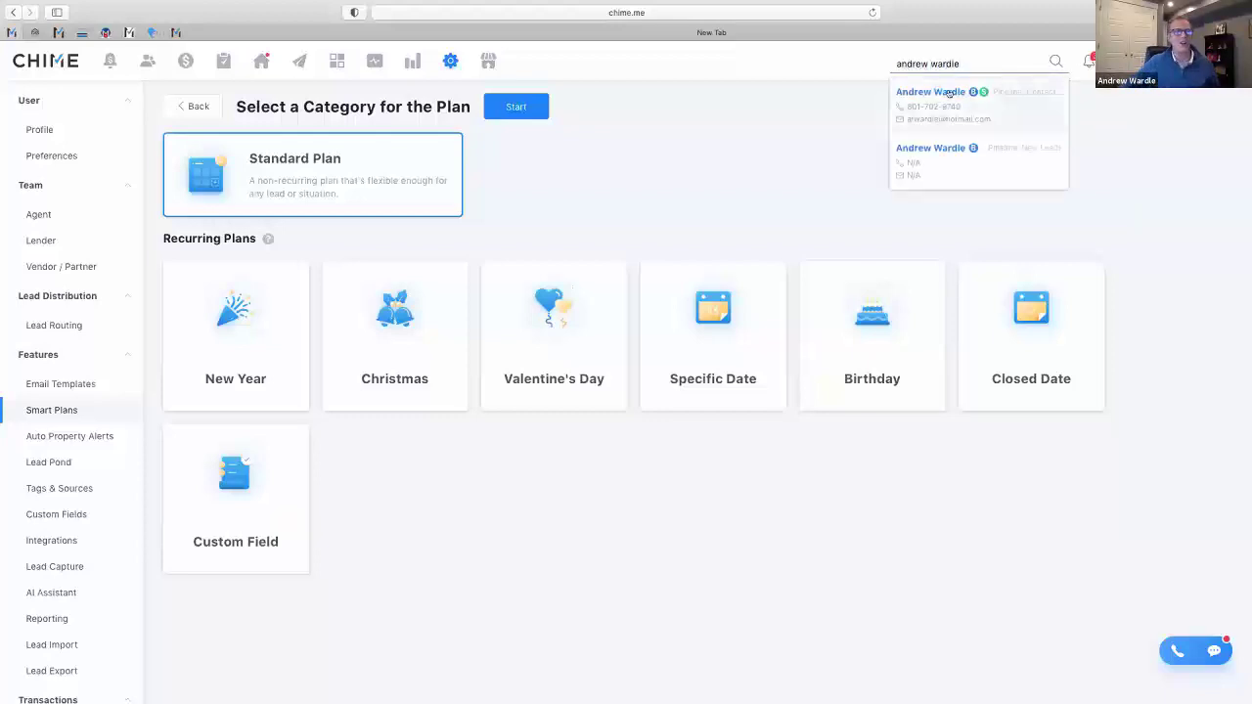
{"action": "left_click", "coordinate": [954, 93]}
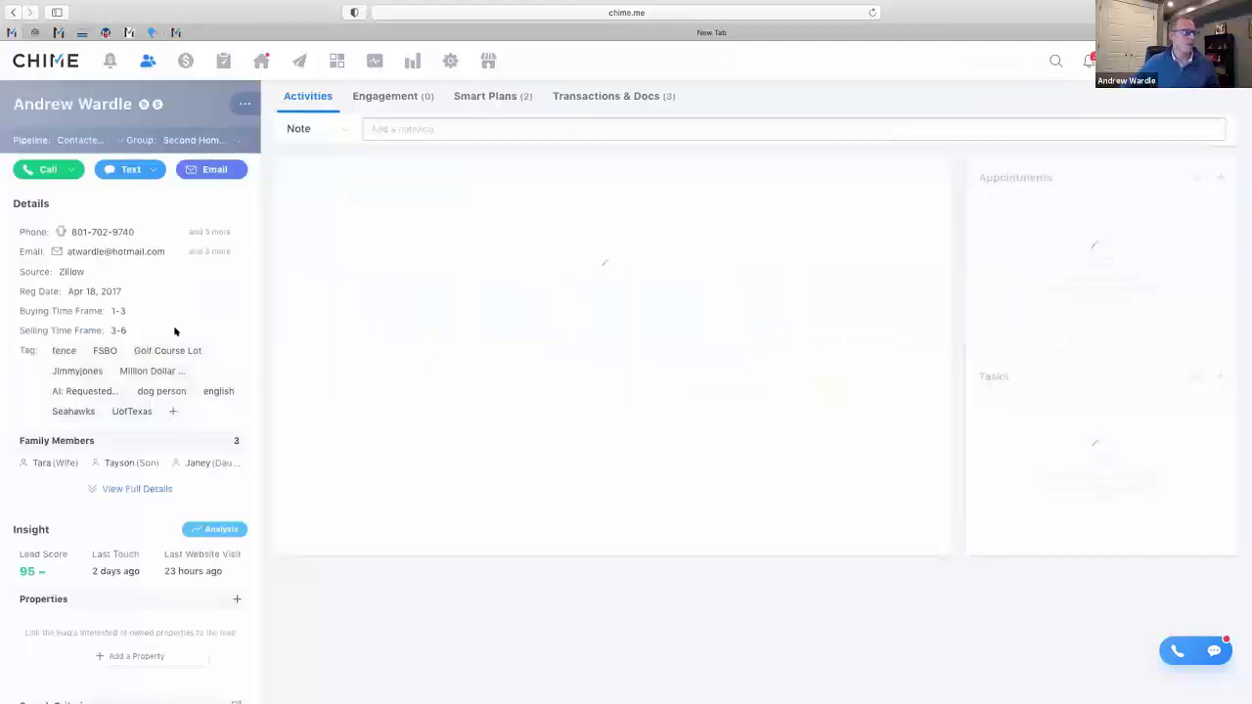
Expand View Full Details to reveal the household members and their birthdays.
{"action": "scroll", "coordinate": [147, 323], "scroll_direction": "down", "scroll_amount": 3}
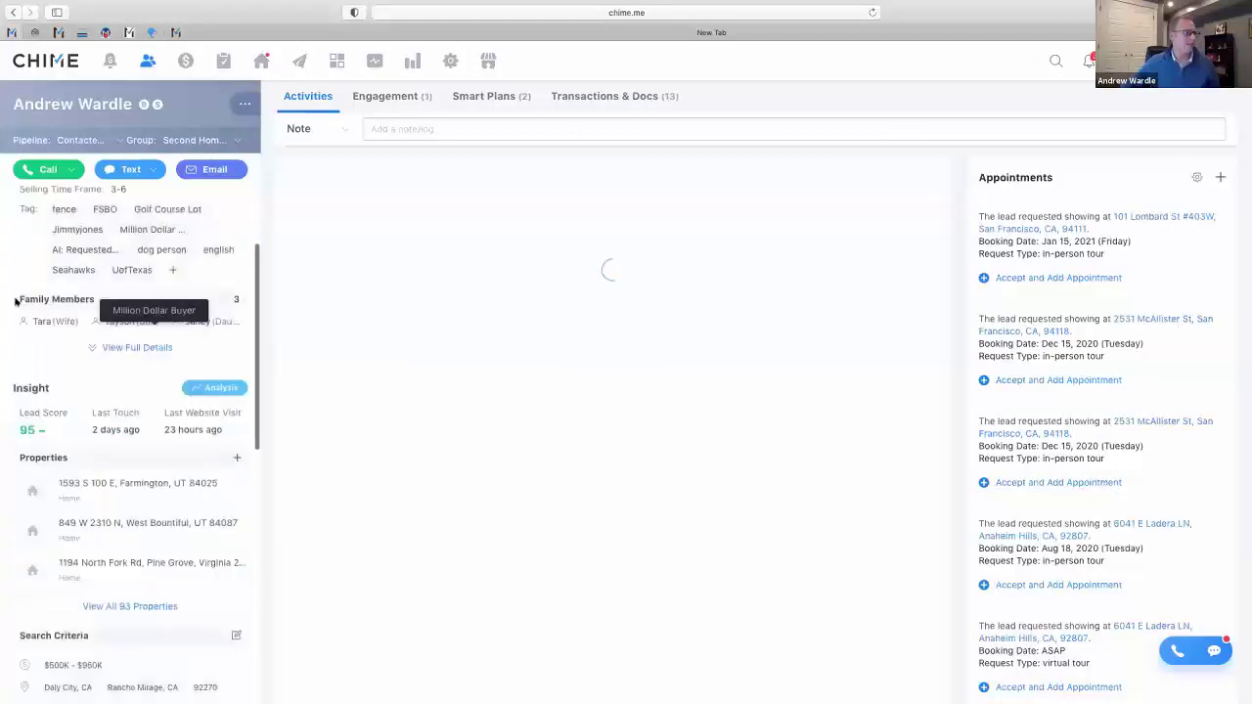
{"action": "left_click", "coordinate": [120, 348]}
{"action": "scroll", "coordinate": [163, 339], "scroll_direction": "down", "scroll_amount": 1}
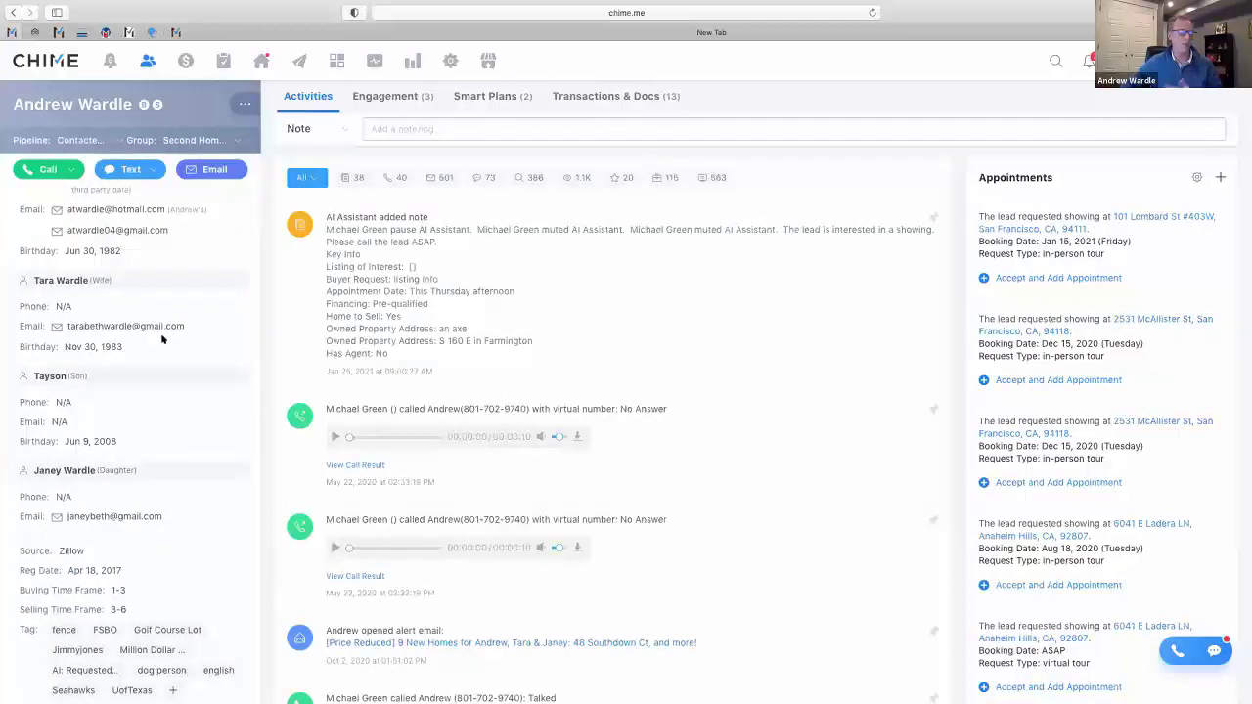
{"action": "scroll", "coordinate": [108, 323], "scroll_direction": "down", "scroll_amount": 1}
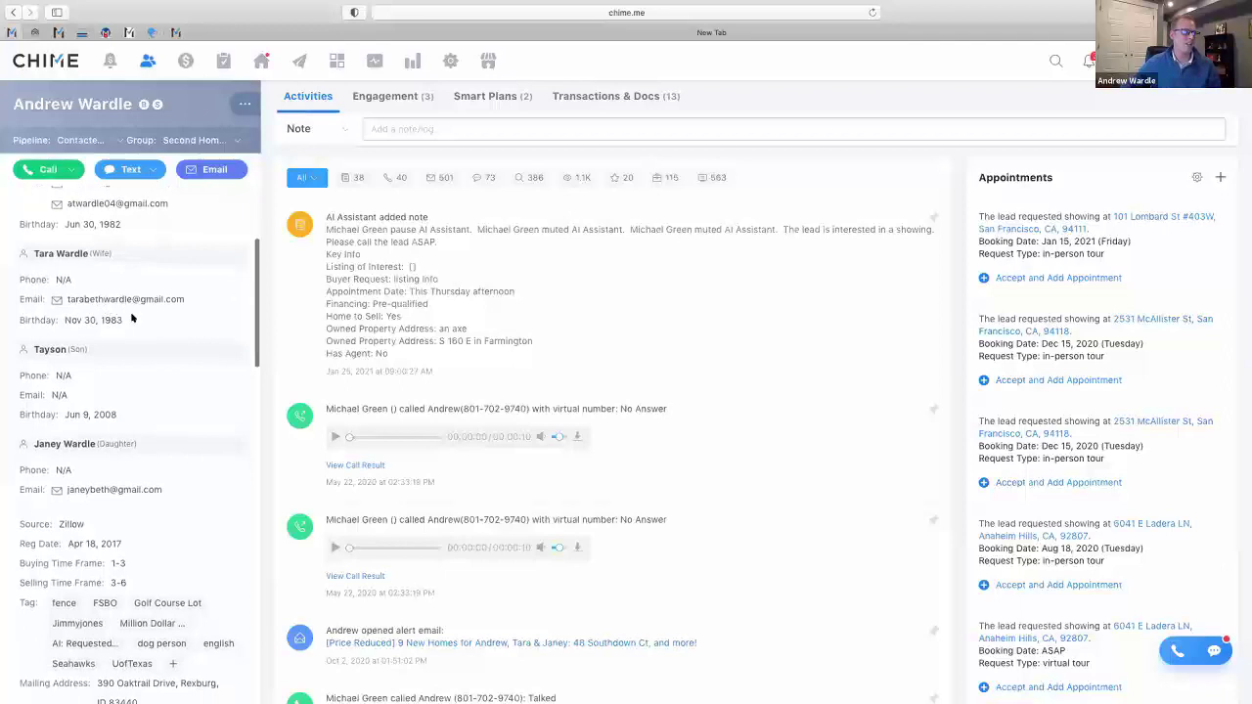
{"action": "scroll", "coordinate": [132, 320], "scroll_direction": "up", "scroll_amount": 5}
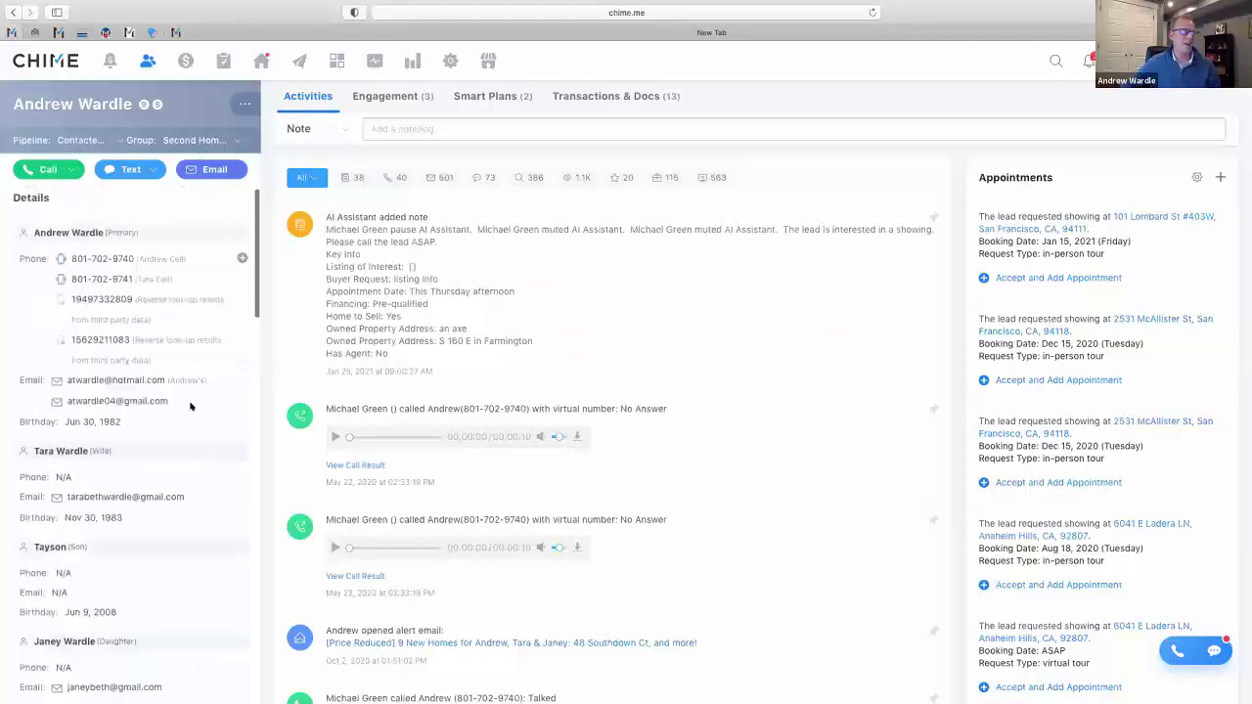
{"action": "scroll", "coordinate": [243, 449], "scroll_direction": "down", "scroll_amount": 3}
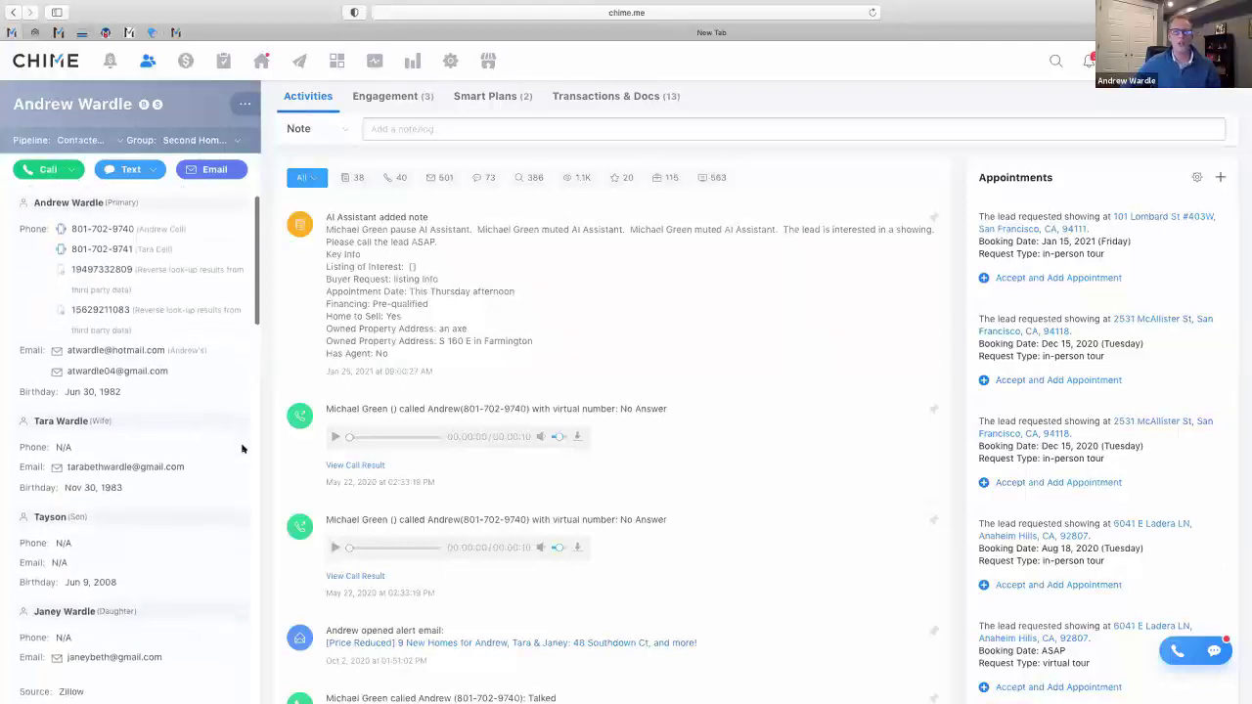
{"action": "scroll", "coordinate": [243, 449], "scroll_direction": "down", "scroll_amount": 3}
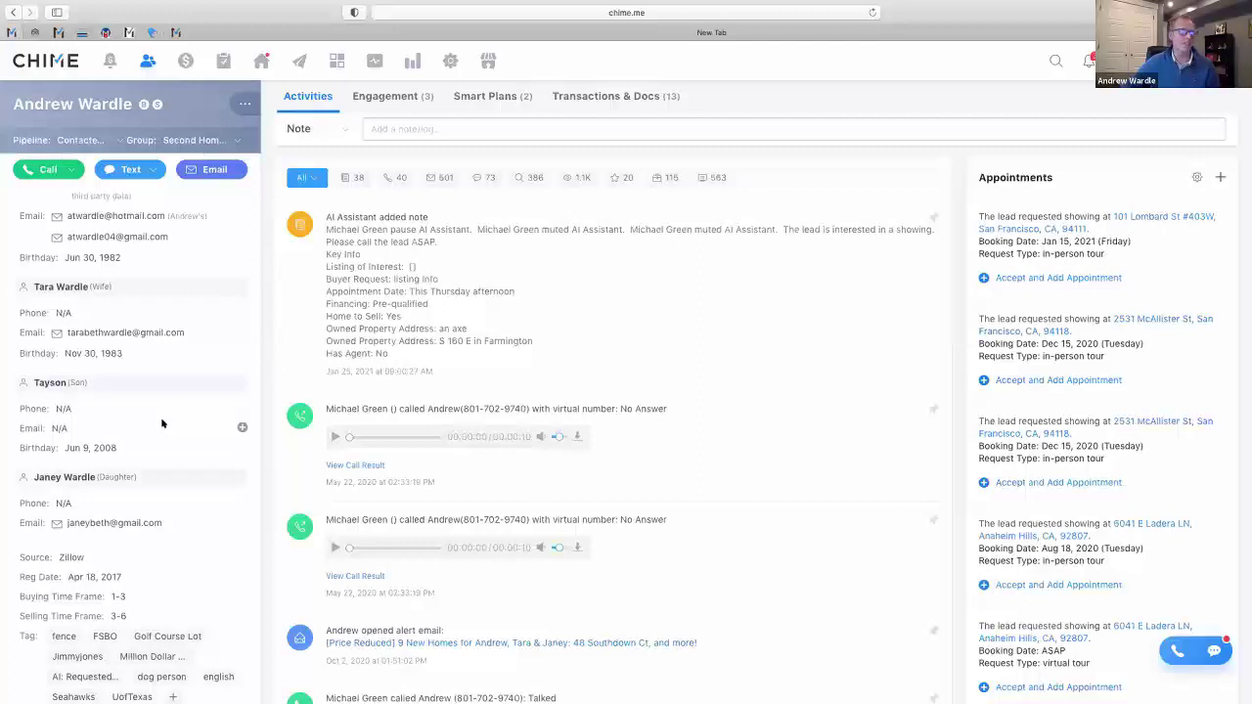
Scroll through the lead's details panel, then switch to the Engagement tab.
{"action": "scroll", "coordinate": [162, 423], "scroll_direction": "down", "scroll_amount": 5}
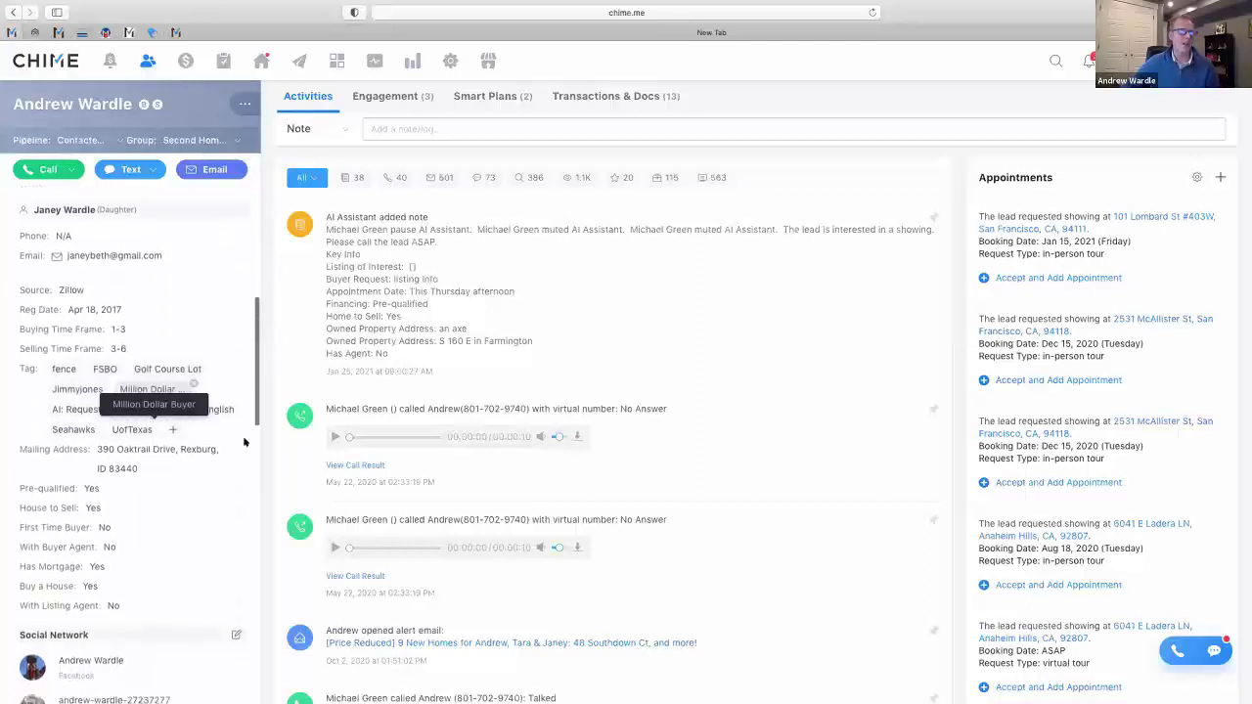
{"action": "scroll", "coordinate": [244, 444], "scroll_direction": "down", "scroll_amount": 1}
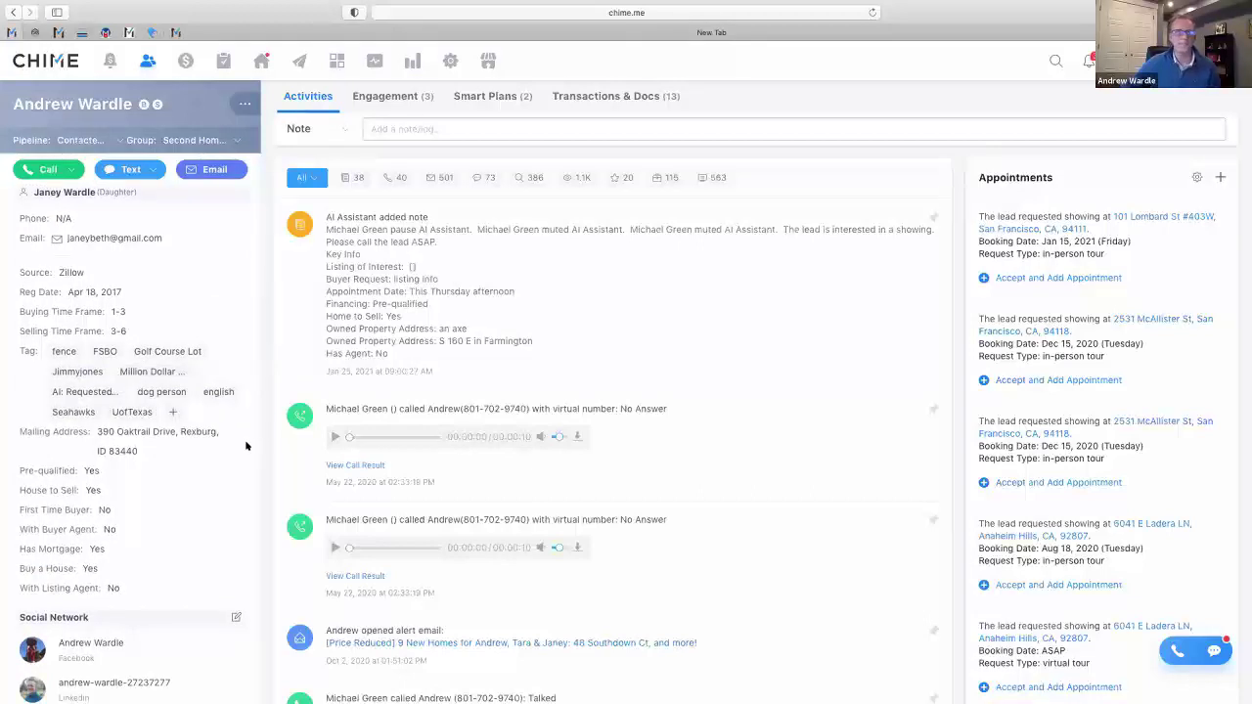
{"action": "scroll", "coordinate": [247, 446], "scroll_direction": "down", "scroll_amount": 5}
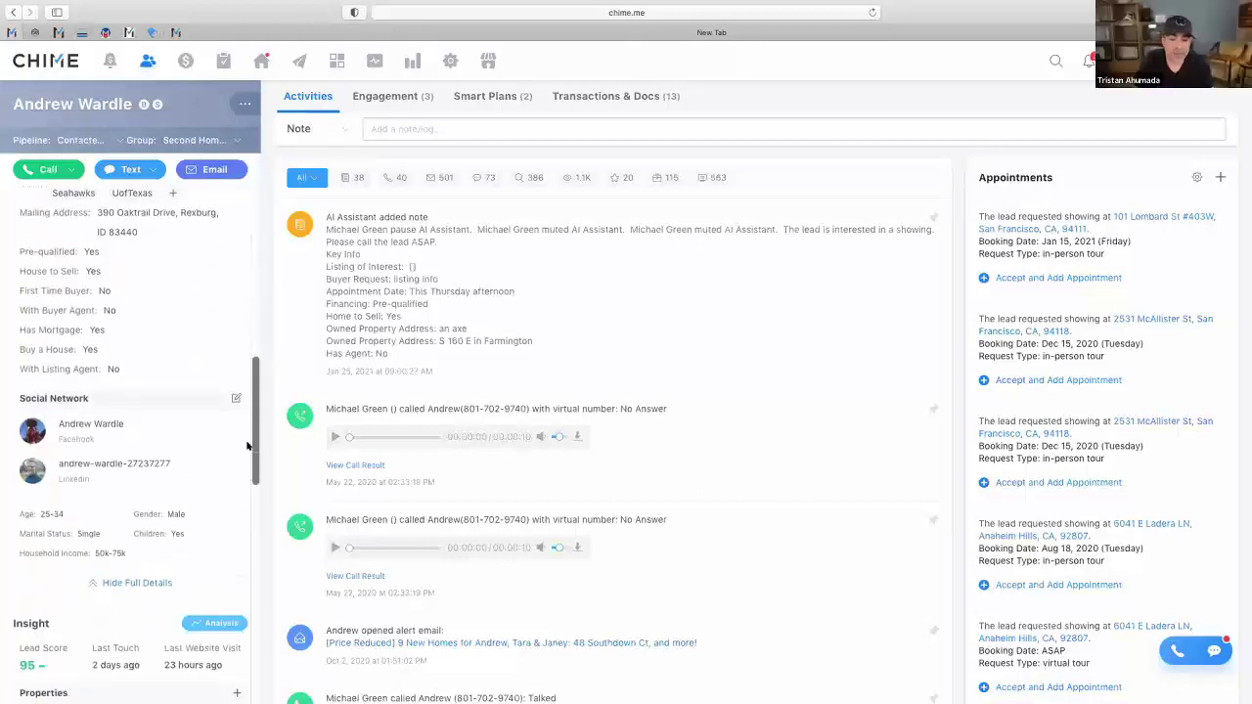
{"action": "scroll", "coordinate": [237, 447], "scroll_direction": "up", "scroll_amount": 1}
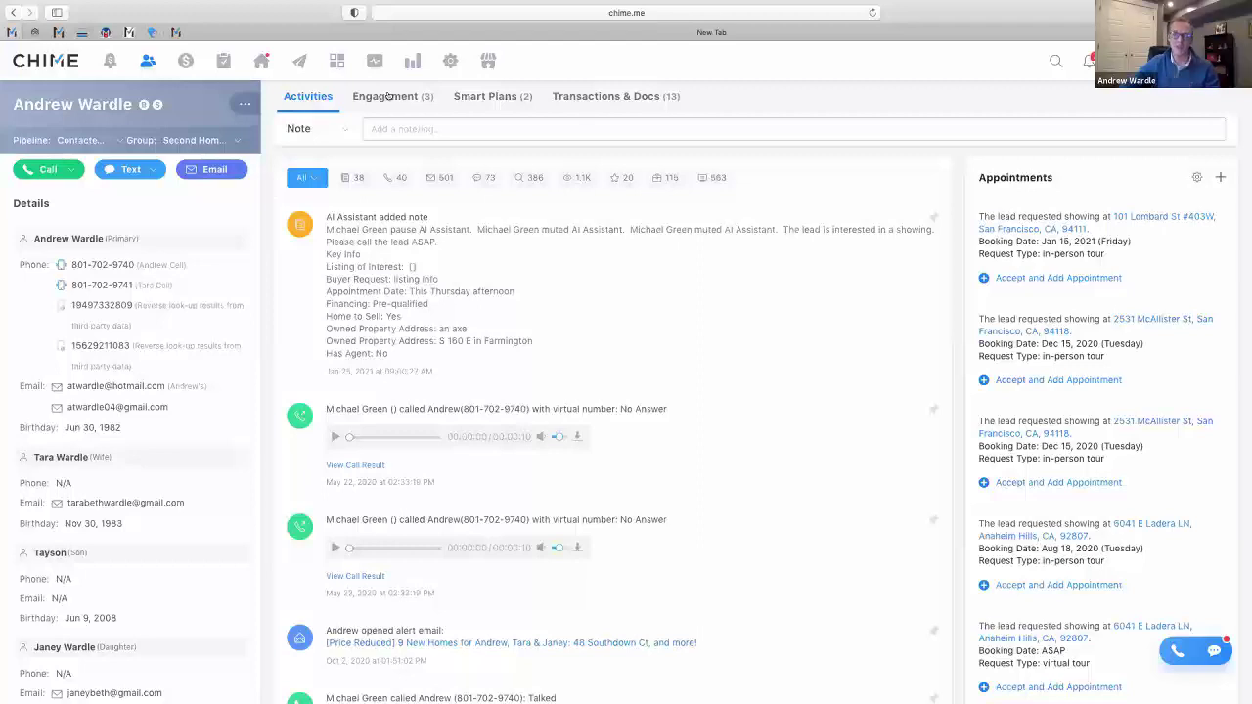
{"action": "left_click", "coordinate": [388, 95]}
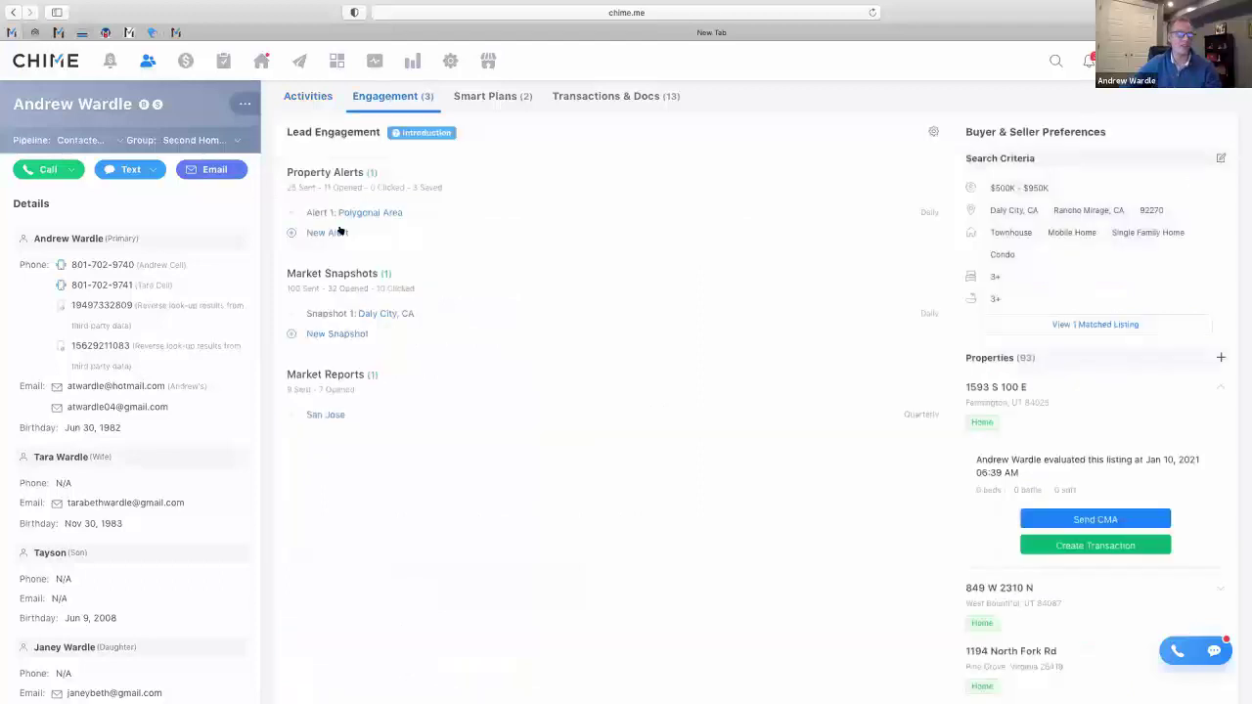
Create a New Alert under Property Alerts, prefilled with the lead's search criteria.
{"action": "left_click", "coordinate": [548, 240]}
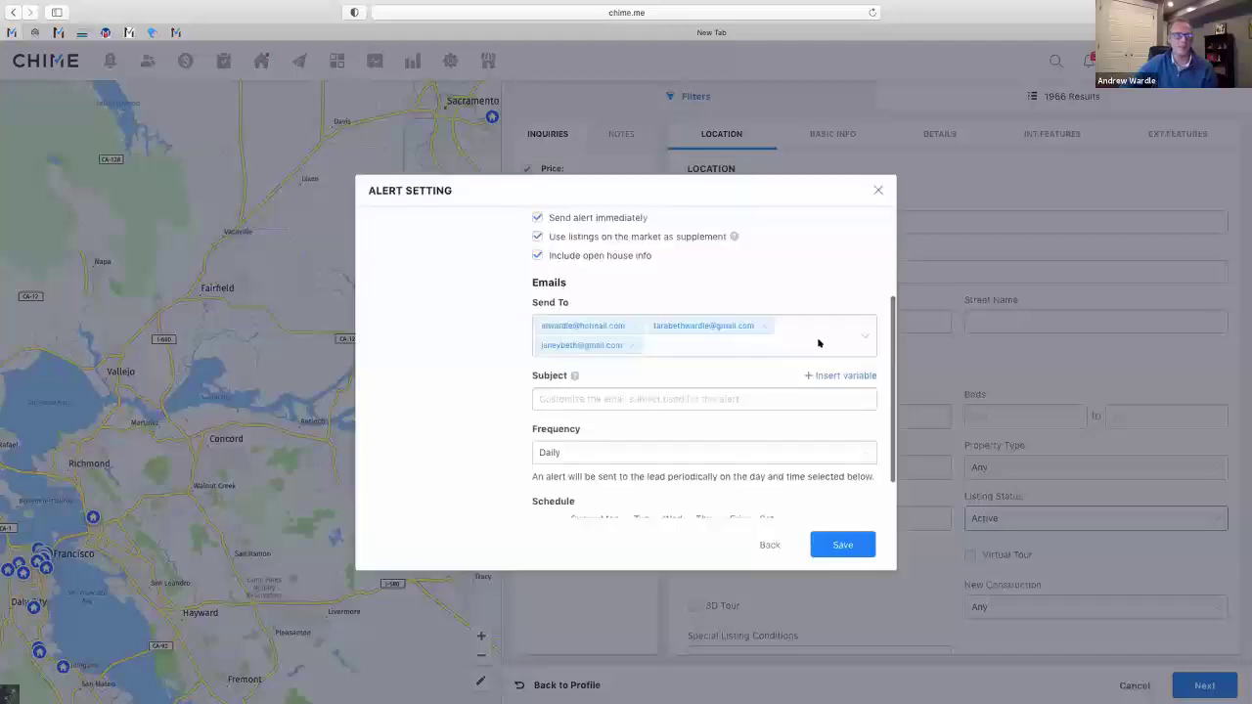
Open the alert's Send To dropdown to review its recipients.
{"action": "left_click", "coordinate": [819, 343]}
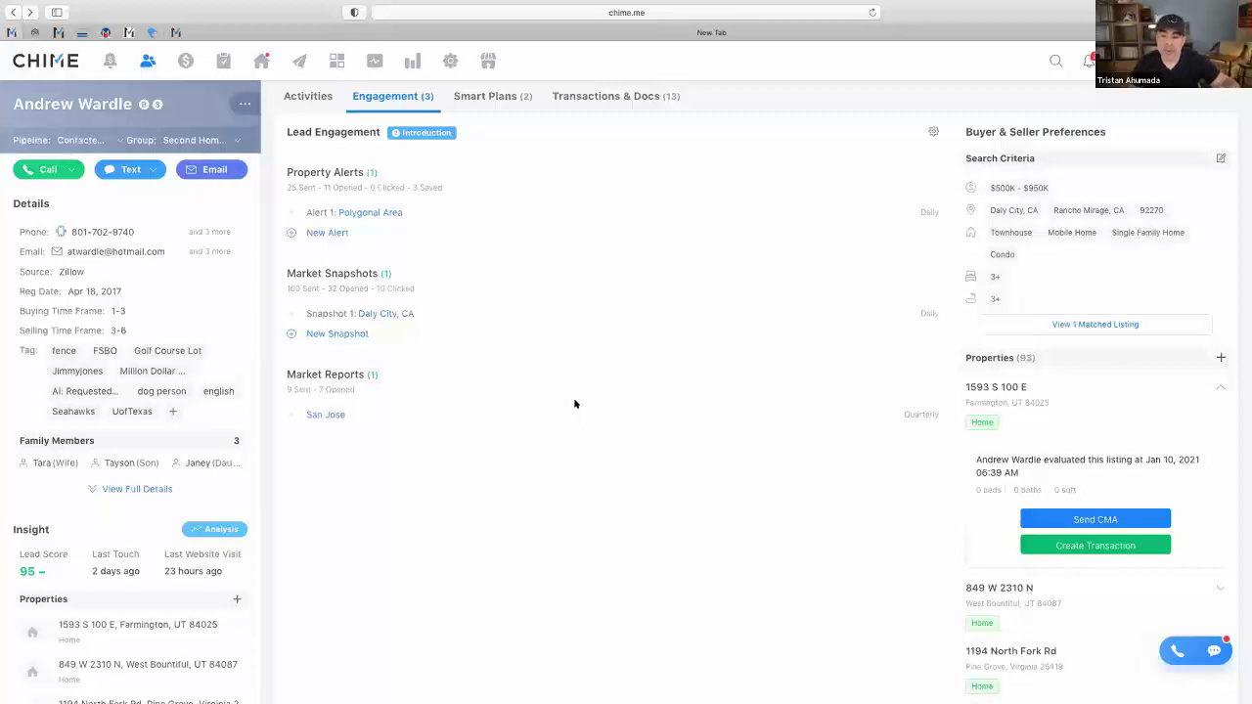
Go to Reporting's Agent Accountability page from the top navigation bar.
{"action": "left_click", "coordinate": [411, 62]}
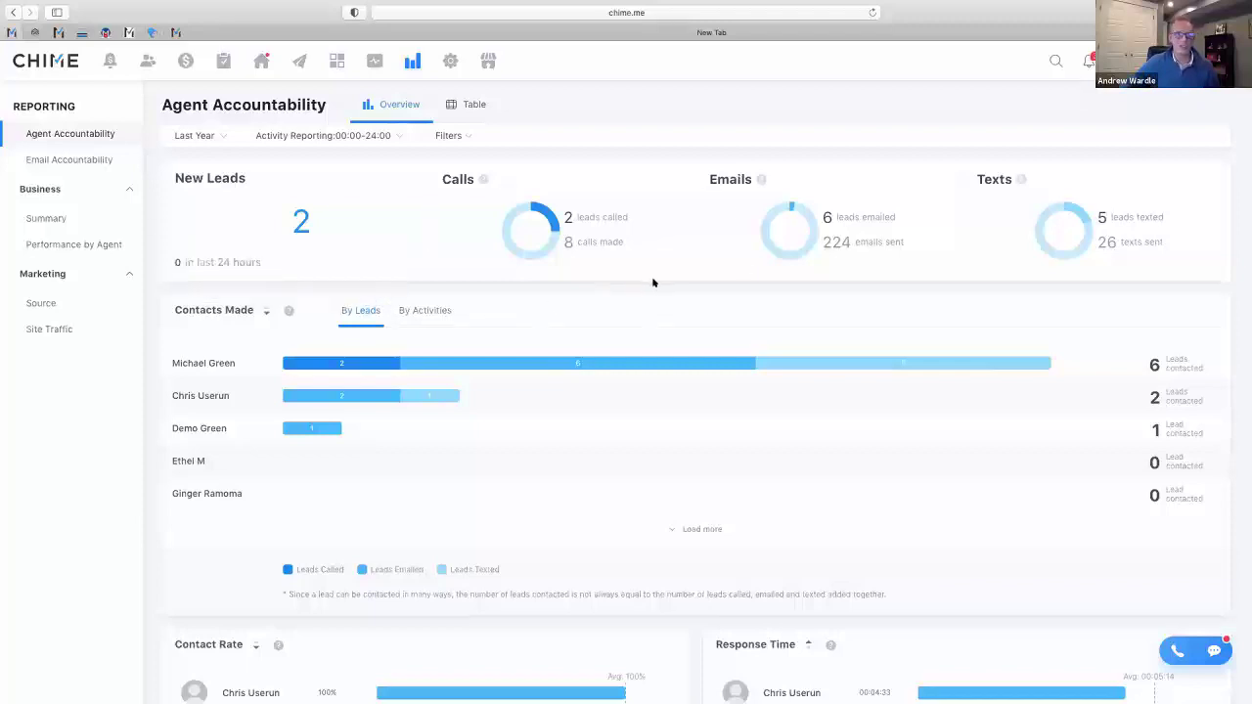
{"action": "scroll", "coordinate": [653, 283], "scroll_direction": "down", "scroll_amount": 1}
{"action": "scroll", "coordinate": [654, 282], "scroll_direction": "down", "scroll_amount": 5}
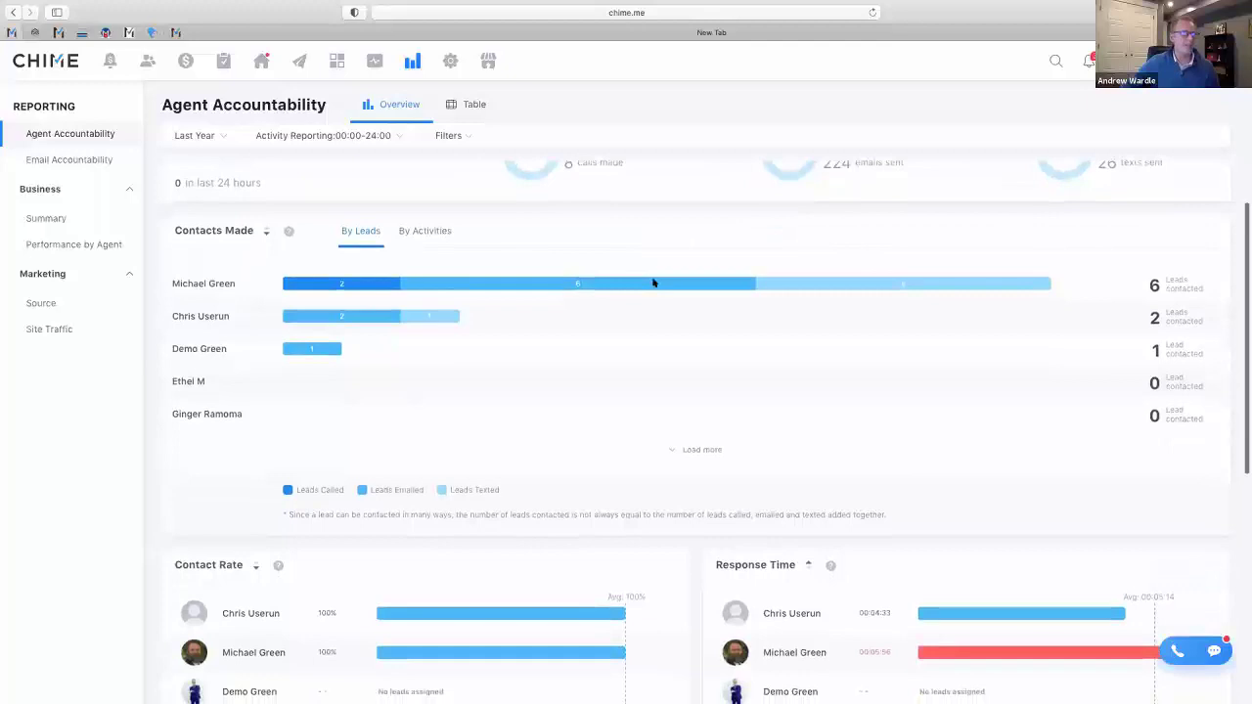
{"action": "scroll", "coordinate": [655, 283], "scroll_direction": "down", "scroll_amount": 3}
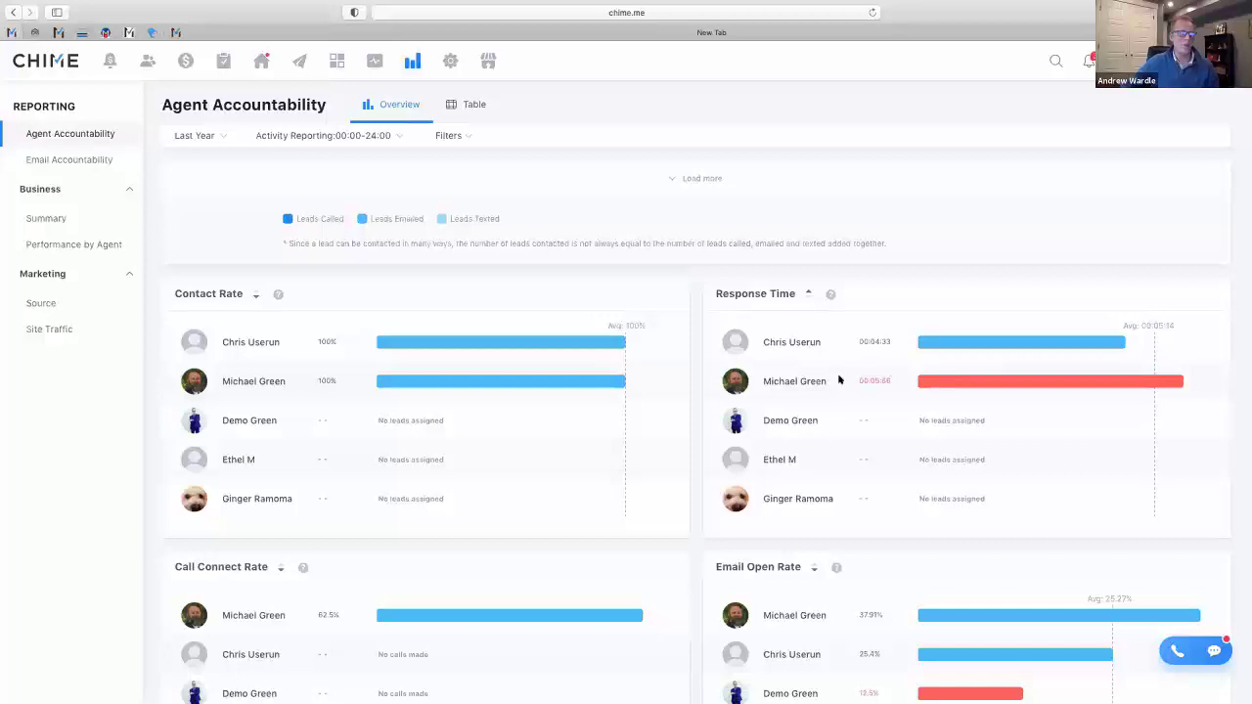
{"action": "scroll", "coordinate": [838, 381], "scroll_direction": "down", "scroll_amount": 2}
{"action": "scroll", "coordinate": [692, 392], "scroll_direction": "down", "scroll_amount": 1}
{"action": "scroll", "coordinate": [691, 392], "scroll_direction": "down", "scroll_amount": 2}
{"action": "scroll", "coordinate": [692, 392], "scroll_direction": "up", "scroll_amount": 2}
{"action": "scroll", "coordinate": [692, 393], "scroll_direction": "up", "scroll_amount": 5}
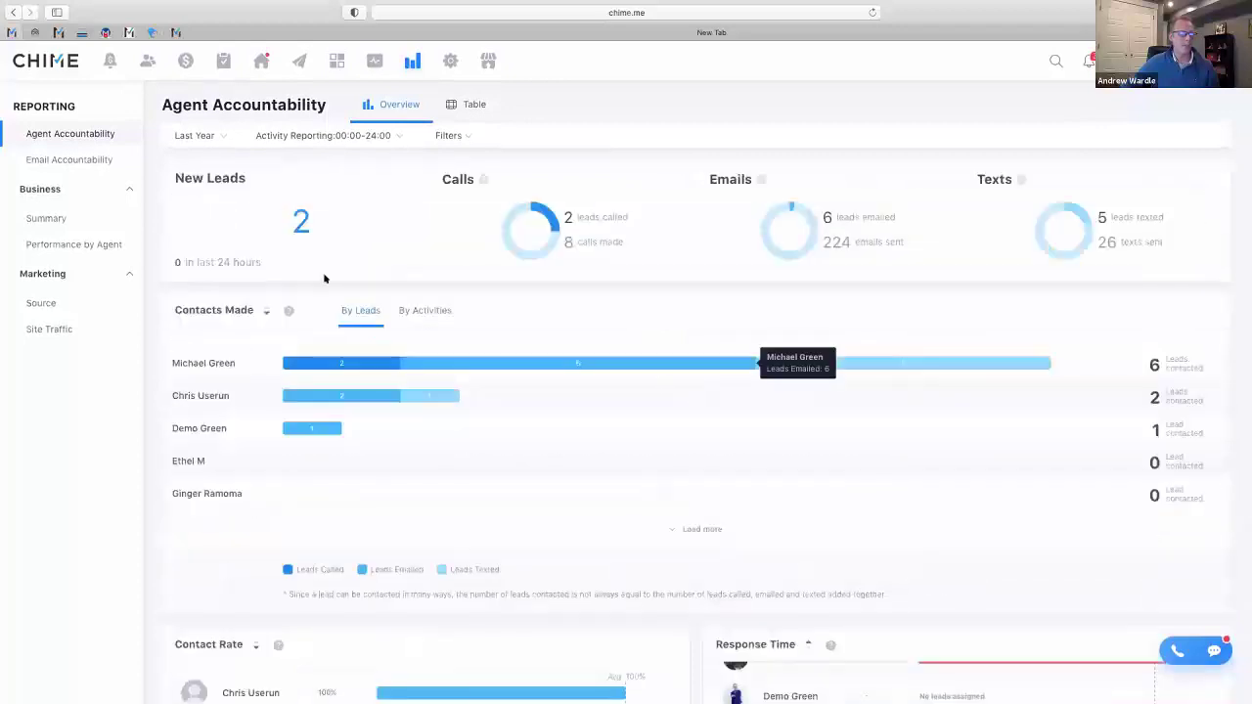